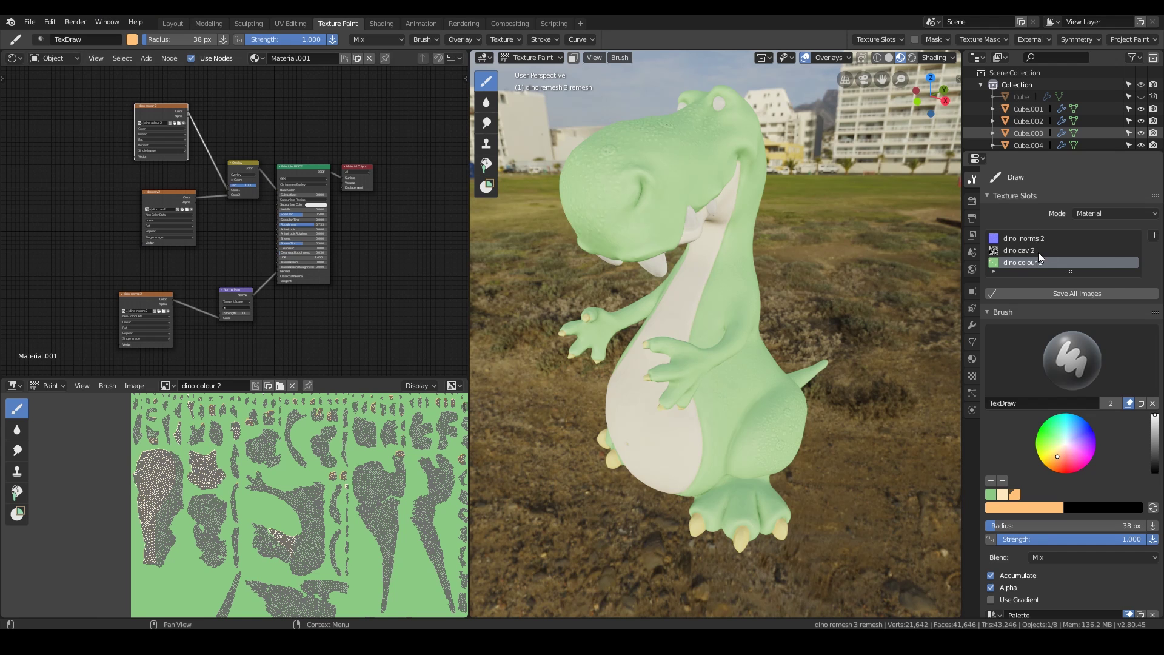
Step: Add a base color texture paint slot named "details L1" at 2048 × 2048 px with a fully transparent fill color
click(1155, 239)
click(1116, 249)
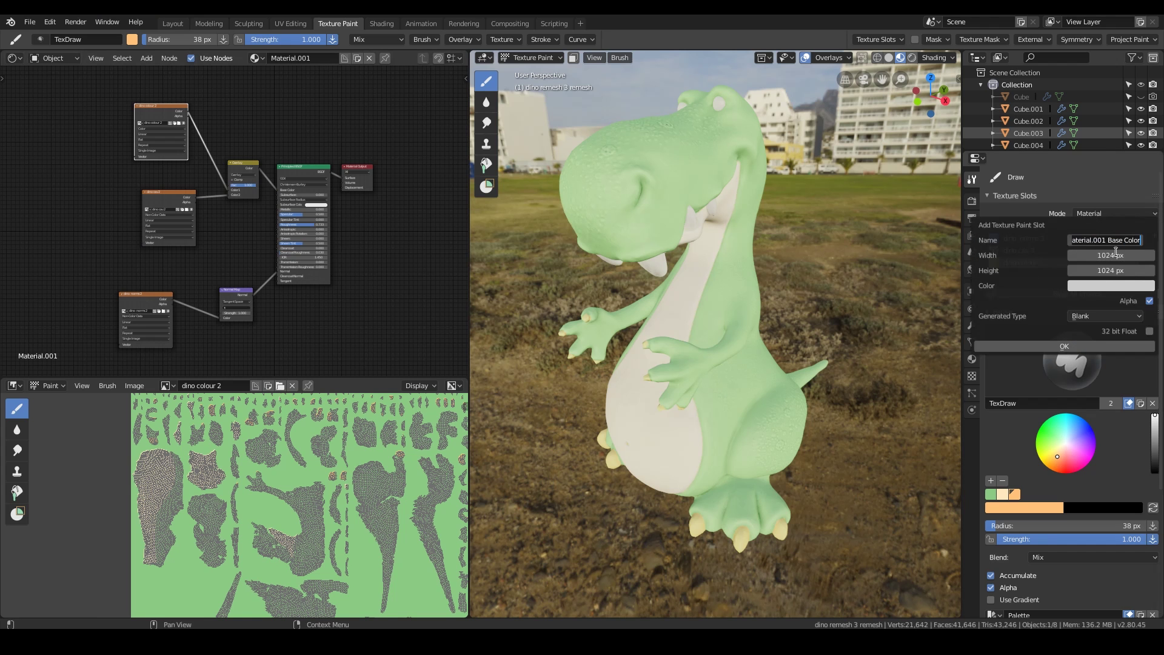
text(details L1)
click(1115, 257)
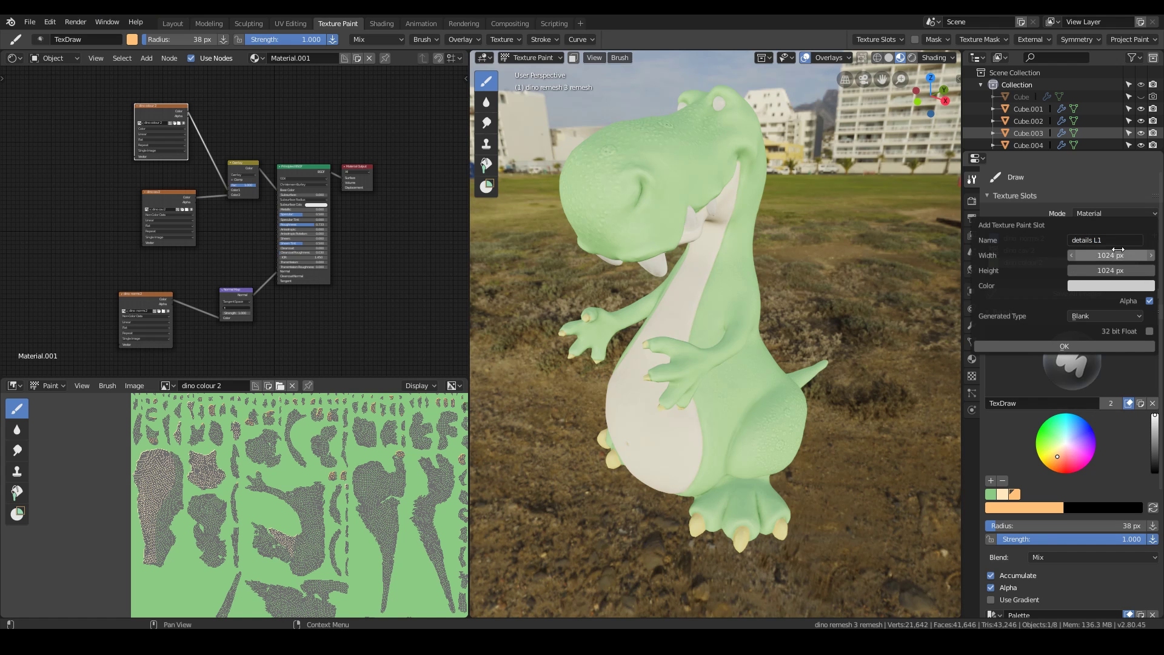
text(2048)
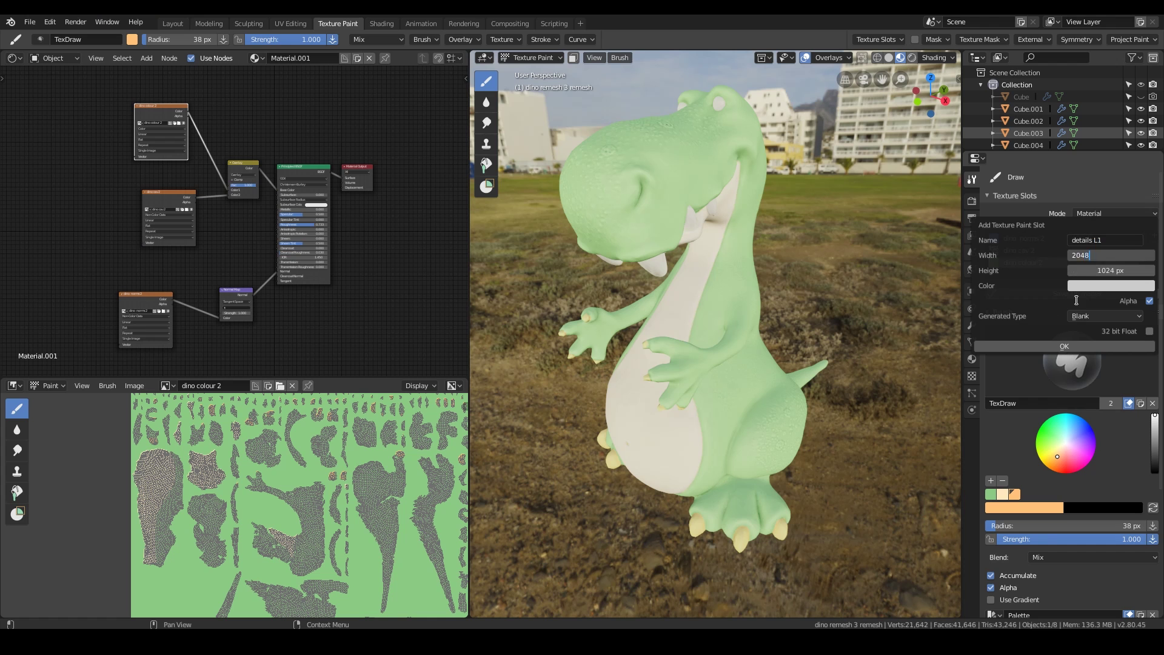
key(Tab)
text(2048)
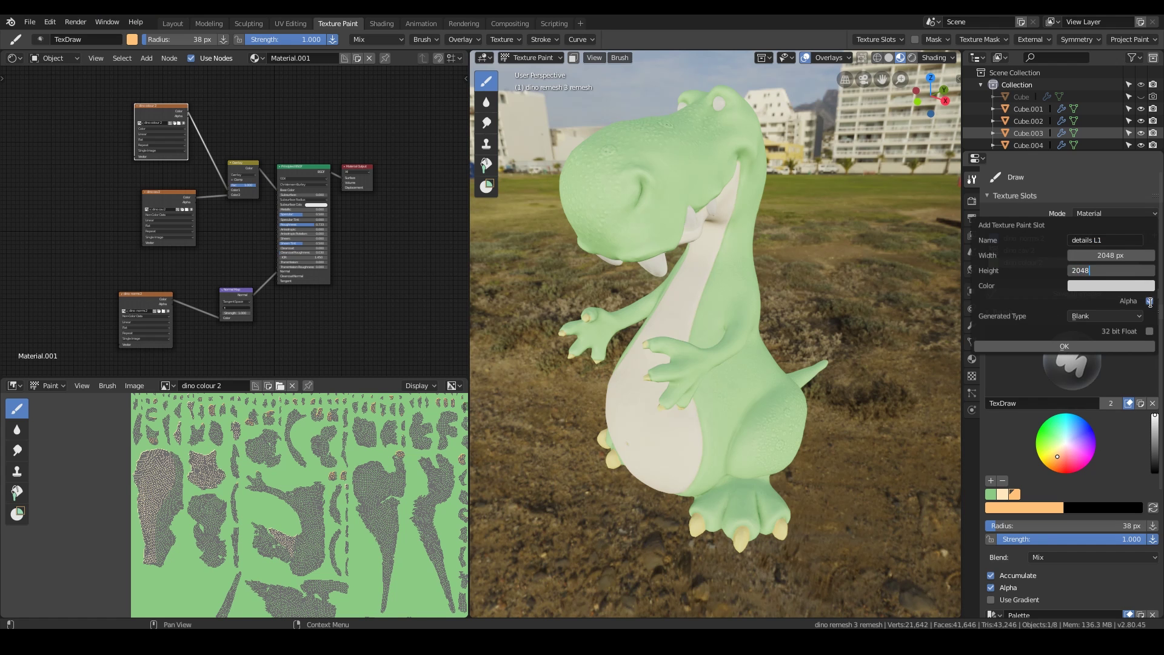
click(1119, 289)
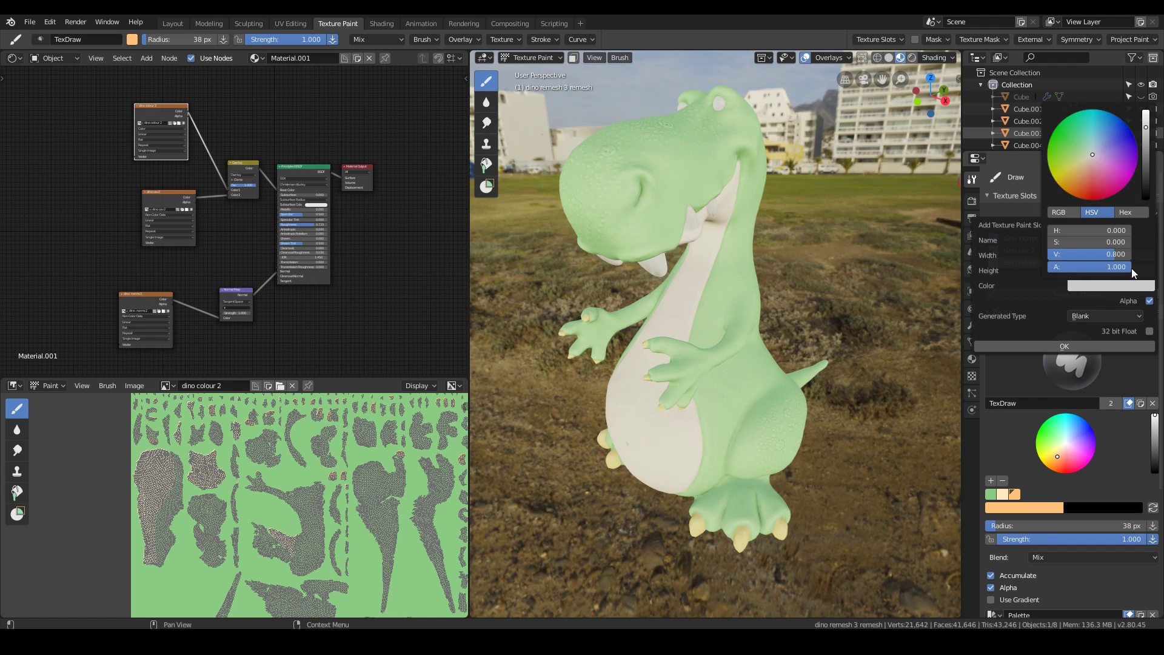
drag(1128, 267, 1071, 278)
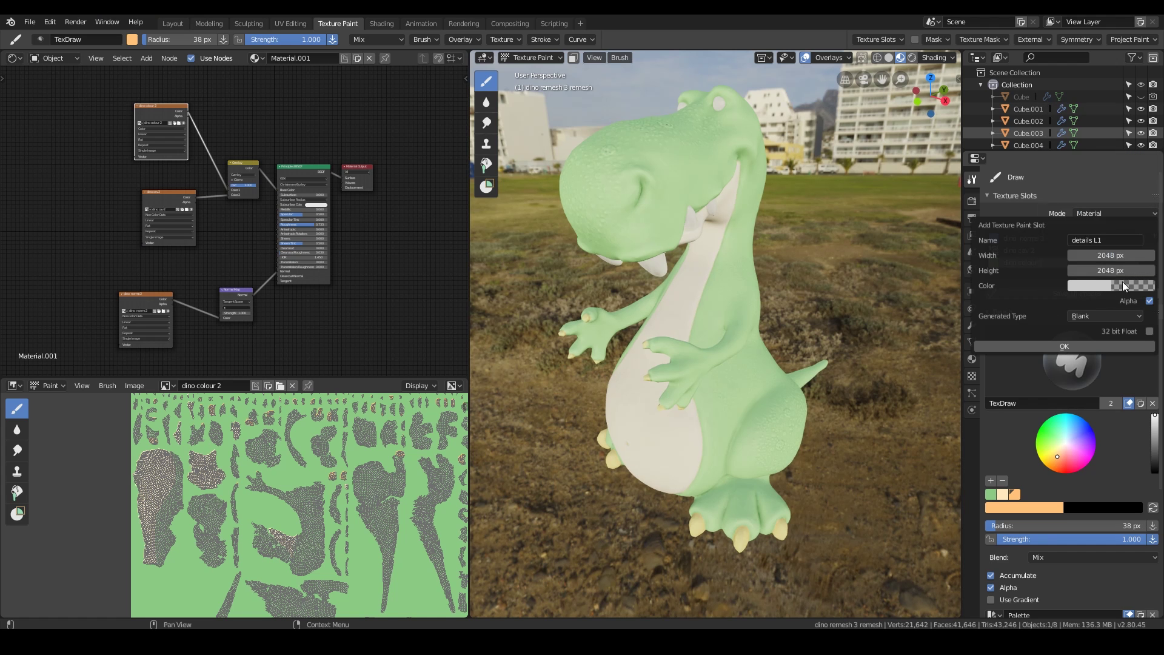
click(1068, 346)
Step: Stack the details L1 image node directly beneath the dino colour 2 node, leaving room before the Overlay node
mouse_move(300, 233)
mouse_down()
mouse_move(196, 241)
mouse_move(67, 183)
mouse_move(75, 177)
mouse_up()
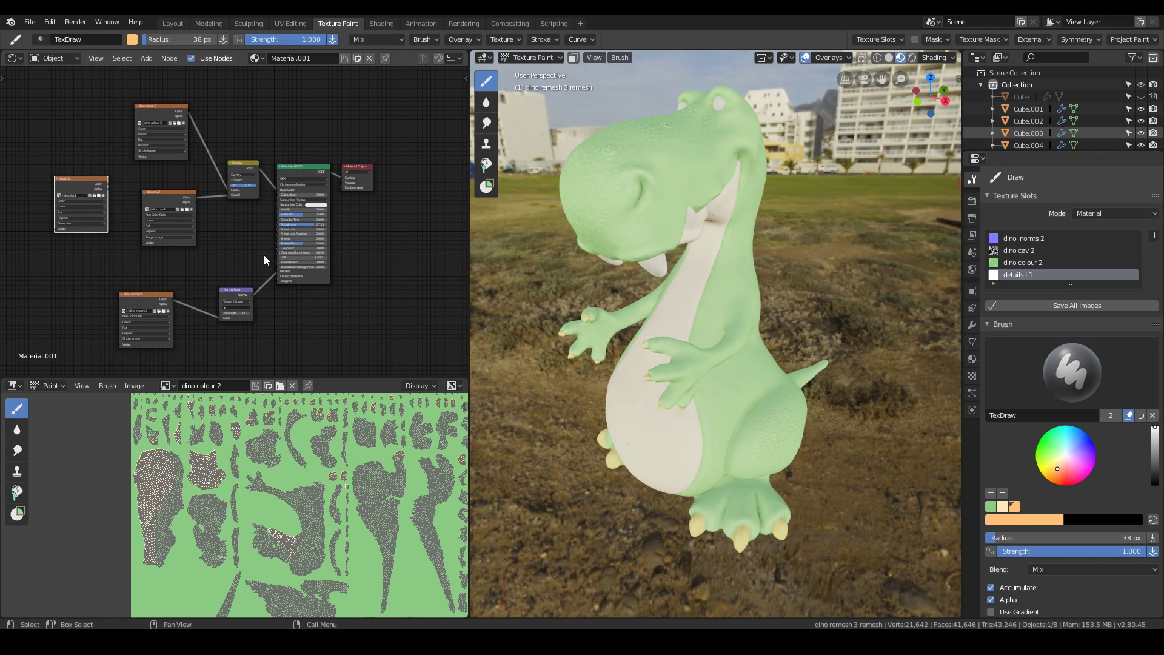
key(ctrl+space)
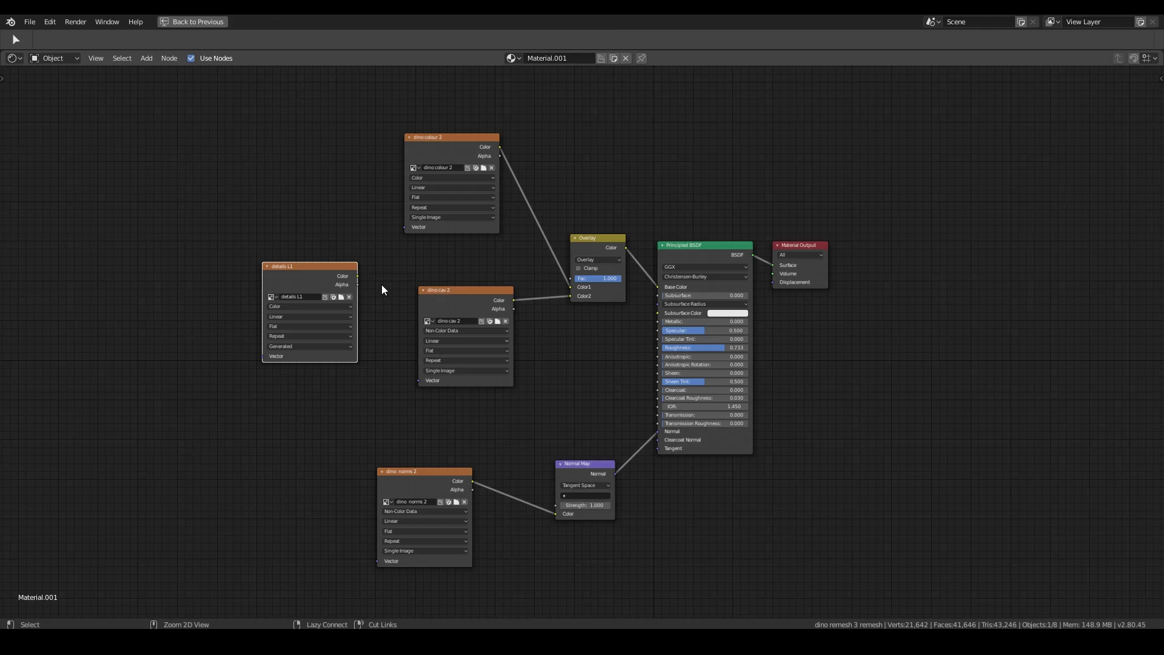
scroll(621, 391, up, 3)
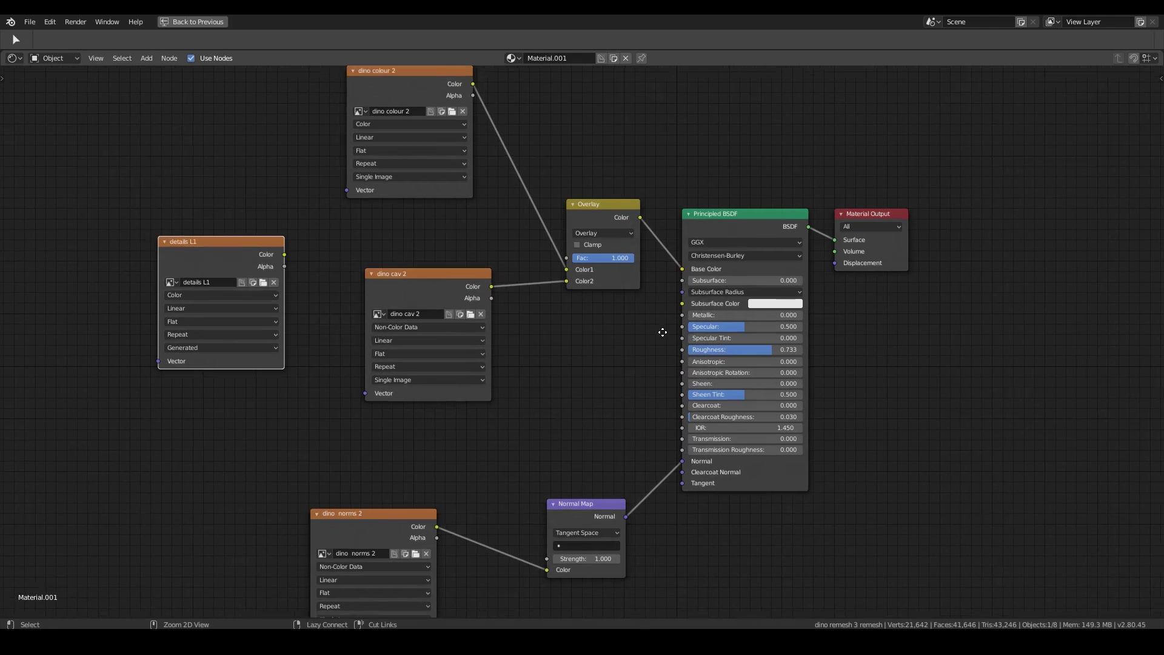
scroll(585, 395, down, 3)
scroll(668, 429, up, 4)
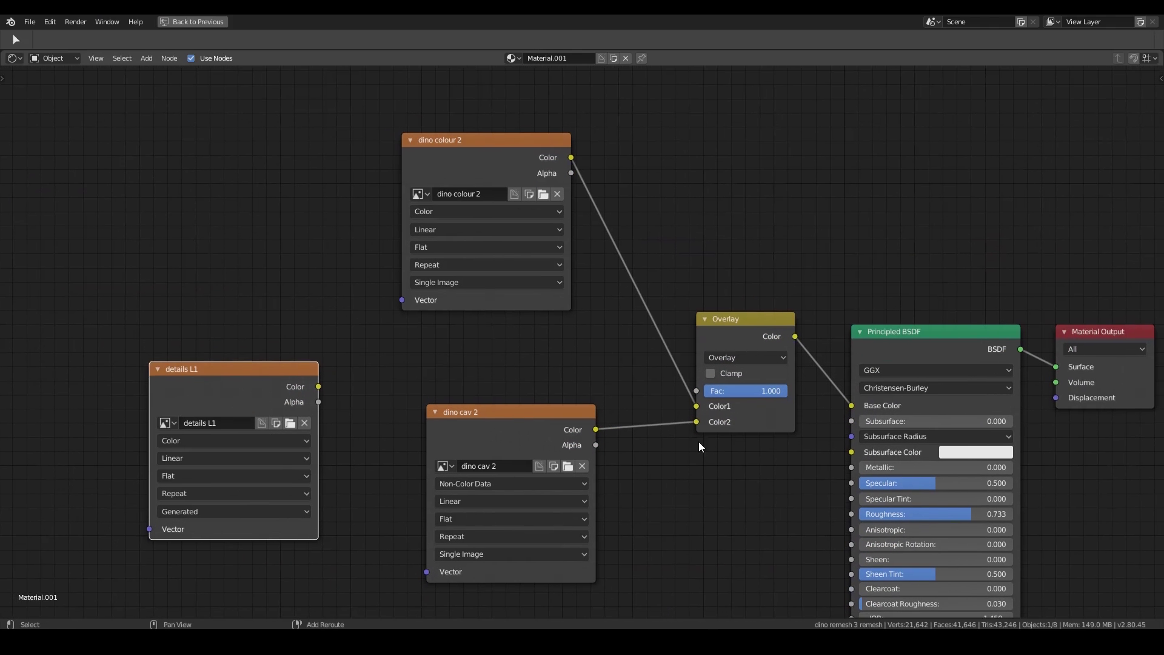
drag(497, 139, 298, 96)
drag(241, 367, 296, 292)
drag(284, 97, 287, 92)
drag(300, 301, 301, 292)
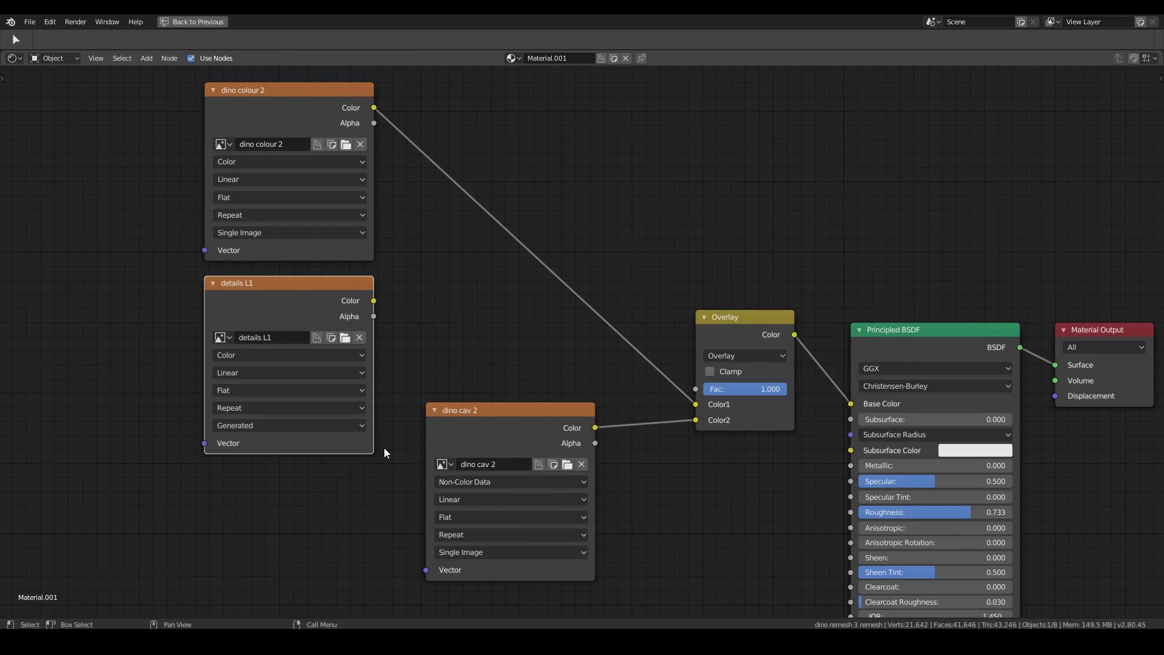
Step: Duplicate the Overlay node into the link between dino colour 2 and Overlay, and set the copy's blend mode to Mix
click(750, 318)
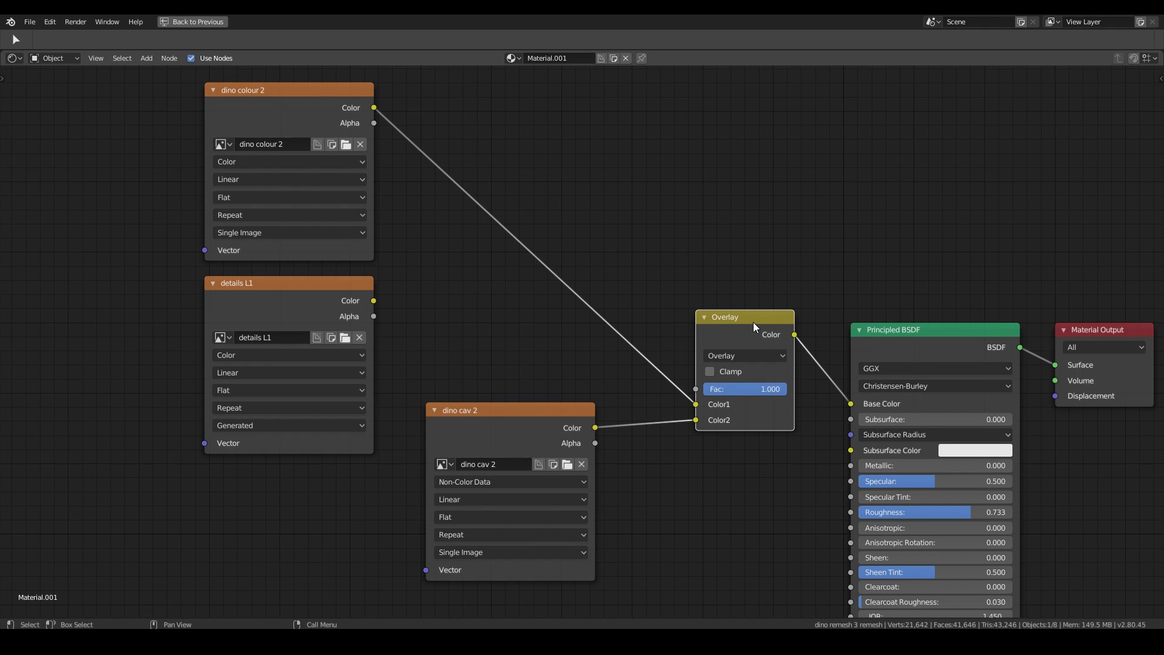
key(shift+d)
click(534, 163)
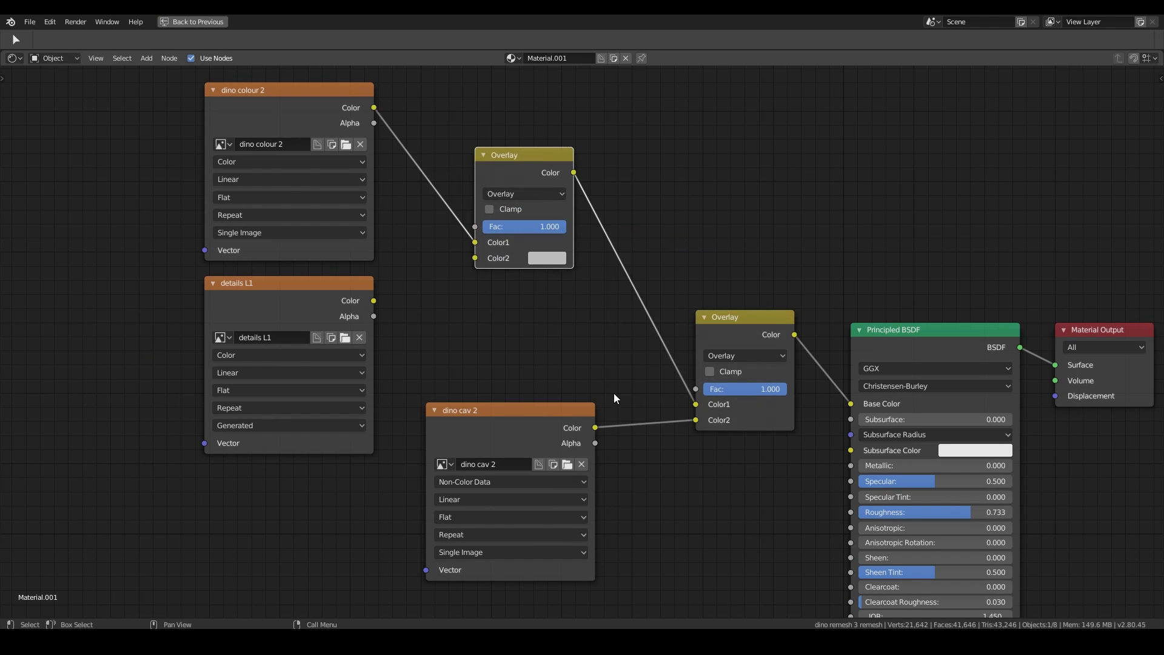
click(562, 194)
click(546, 210)
Step: Link the details L1 node's Alpha to the Mix node's Fac and its Color to Color2
drag(374, 316, 471, 225)
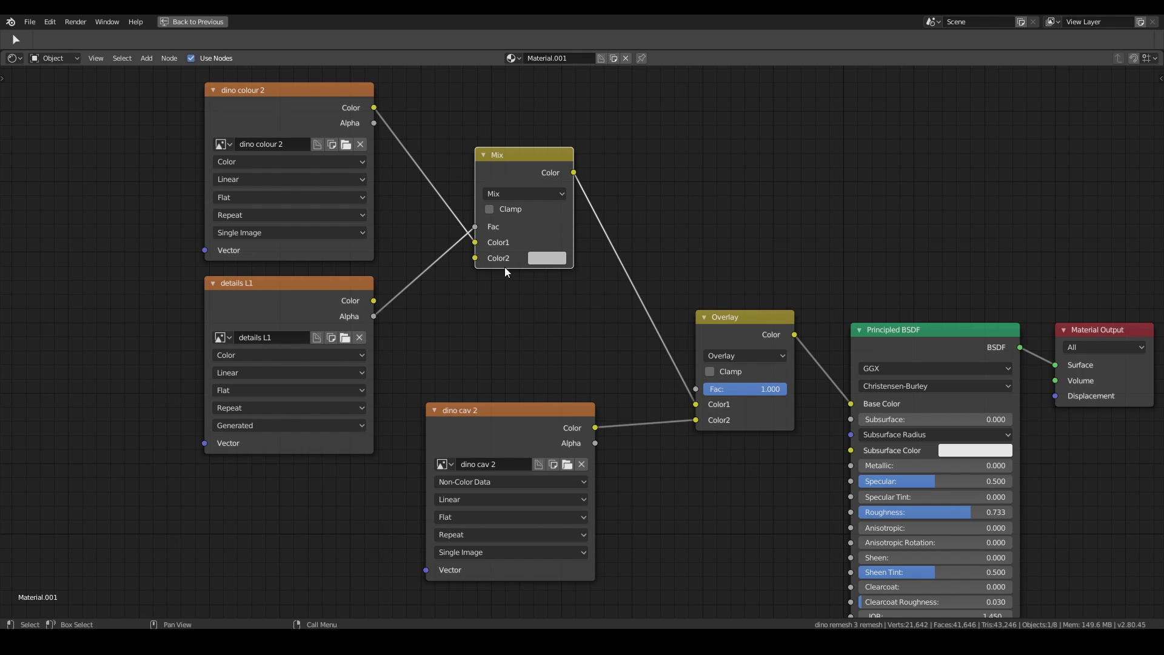
drag(373, 301, 476, 257)
key(ctrl+space)
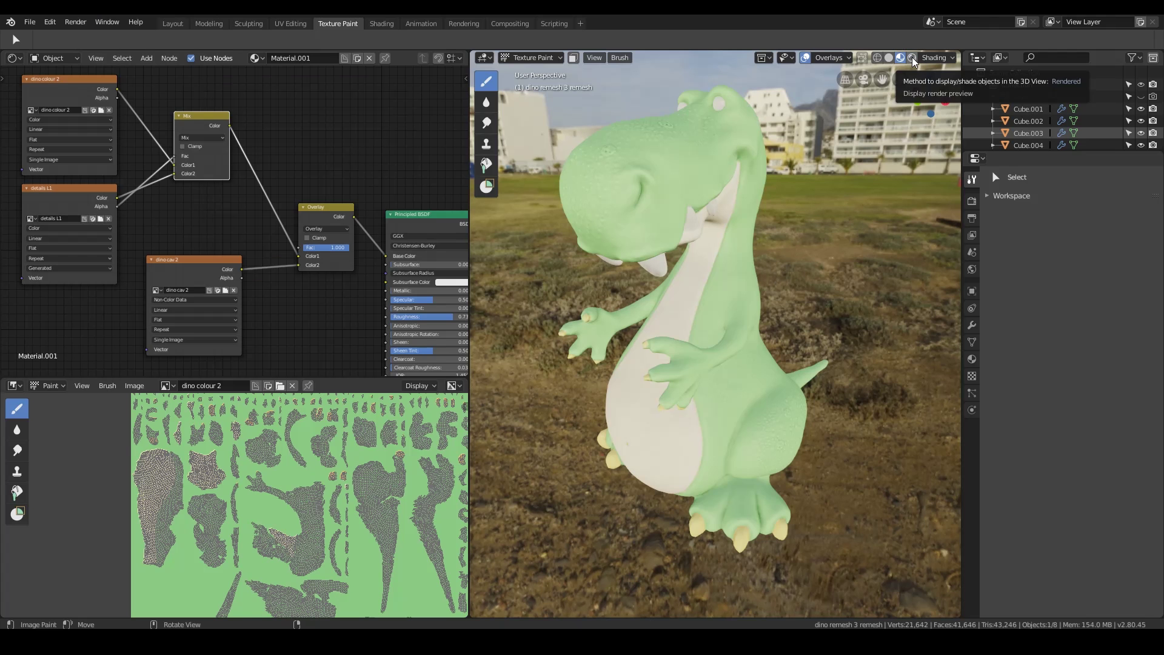
Step: Raise the viewport's texture paint overlay opacity to 1.000
click(912, 59)
click(901, 58)
mouse_move(816, 303)
middle_down()
mouse_move(770, 317)
mouse_move(765, 334)
middle_up()
click(831, 58)
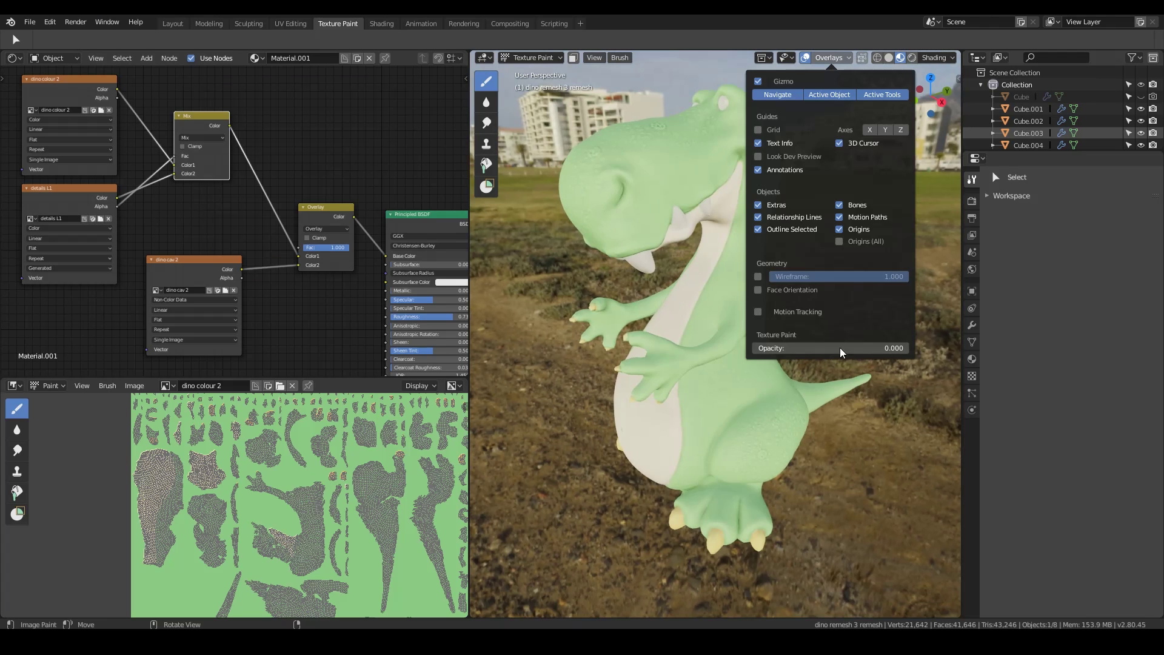
drag(855, 348, 1054, 343)
middle_drag(711, 353, 718, 353)
Step: Select the details L1 node and show the details L1 image in the image editor
click(73, 200)
click(167, 386)
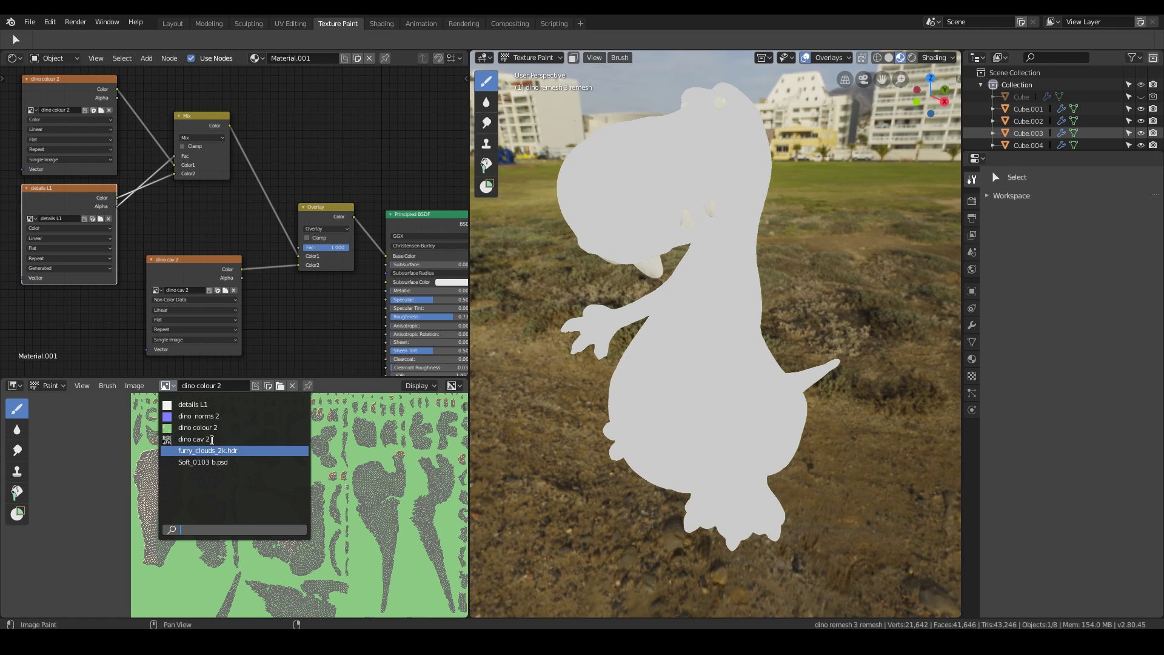
click(216, 408)
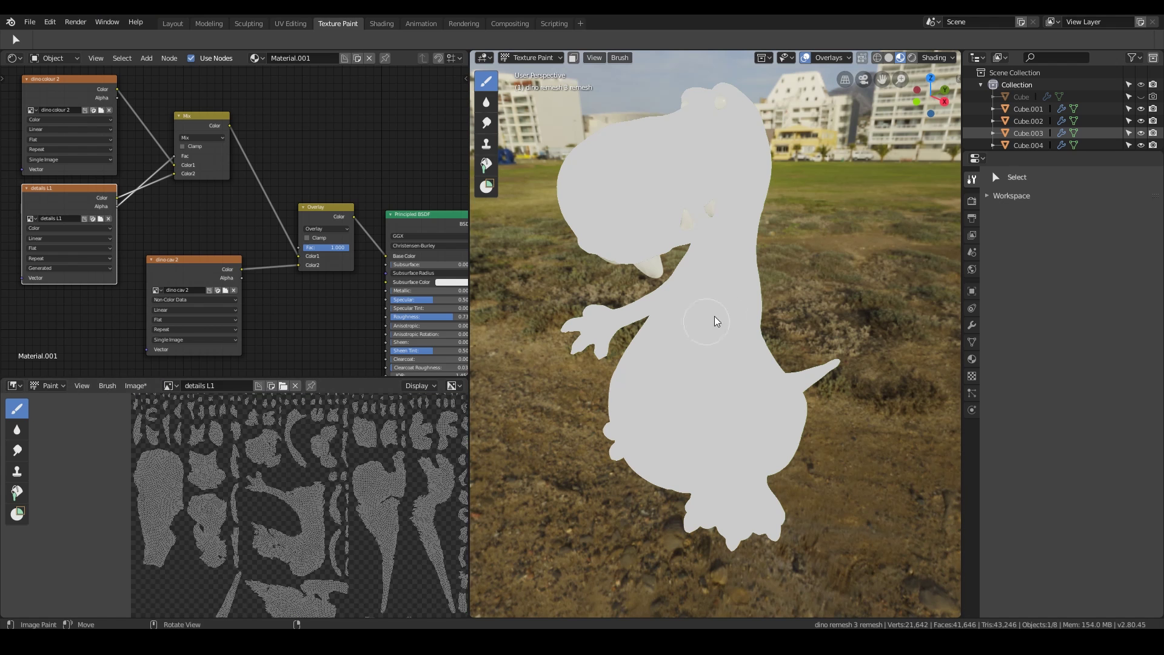
Step: Try a brush stroke down the dinosaur's chest and arm, and undo it
drag(723, 302, 717, 455)
mouse_move(718, 454)
middle_down()
mouse_move(741, 358)
mouse_move(716, 321)
middle_up()
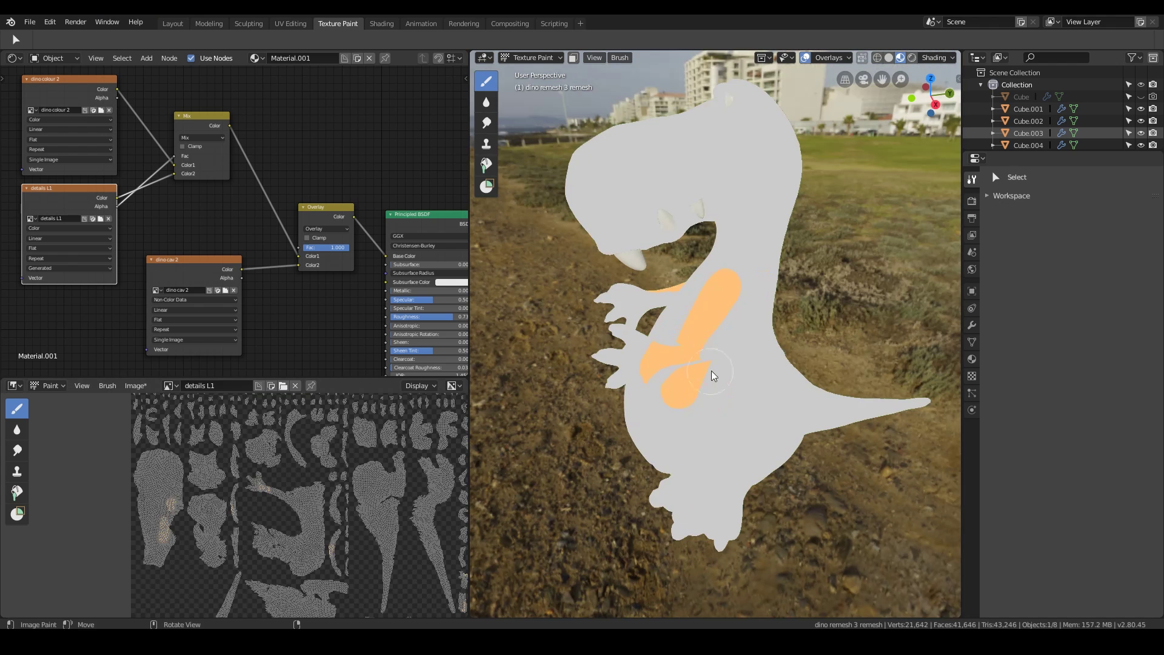
key(ctrl+z)
Step: Set the texture paint overlay opacity to 0 and switch the viewport to rendered shading
click(848, 58)
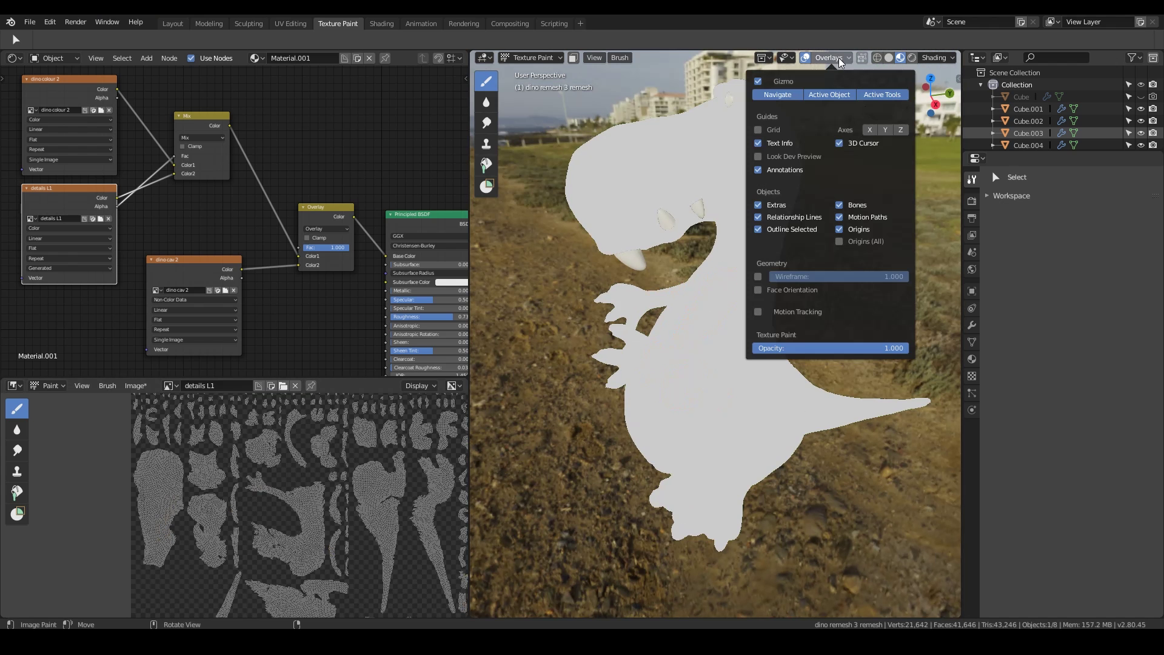
drag(898, 348, 708, 358)
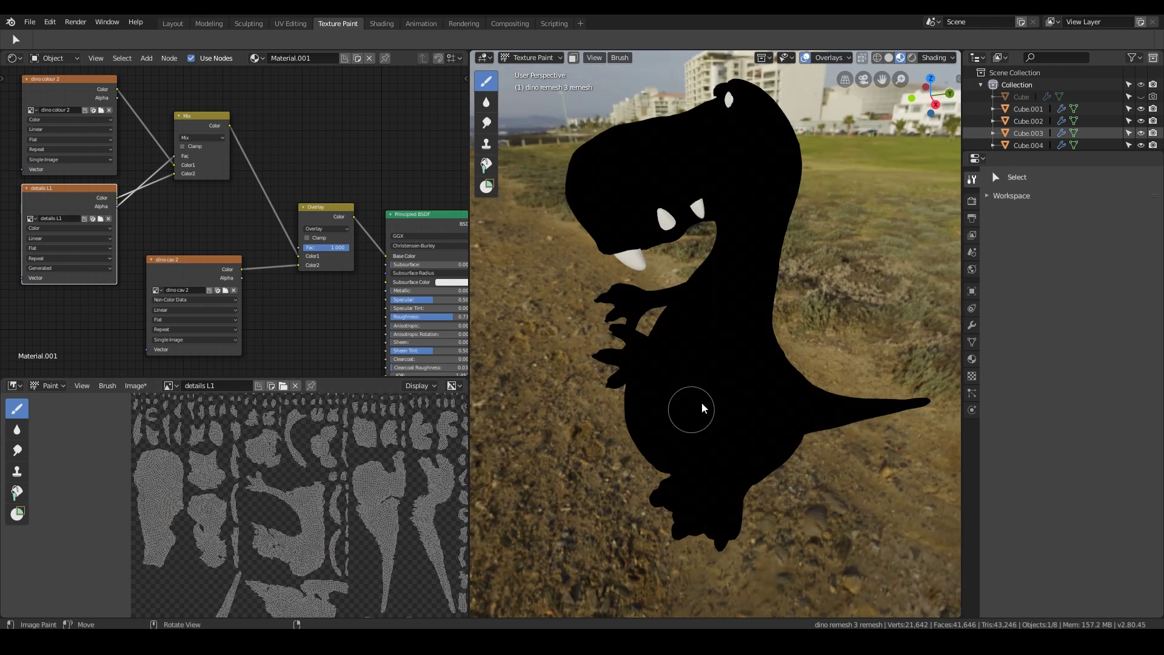
middle_drag(728, 382, 815, 303)
click(912, 58)
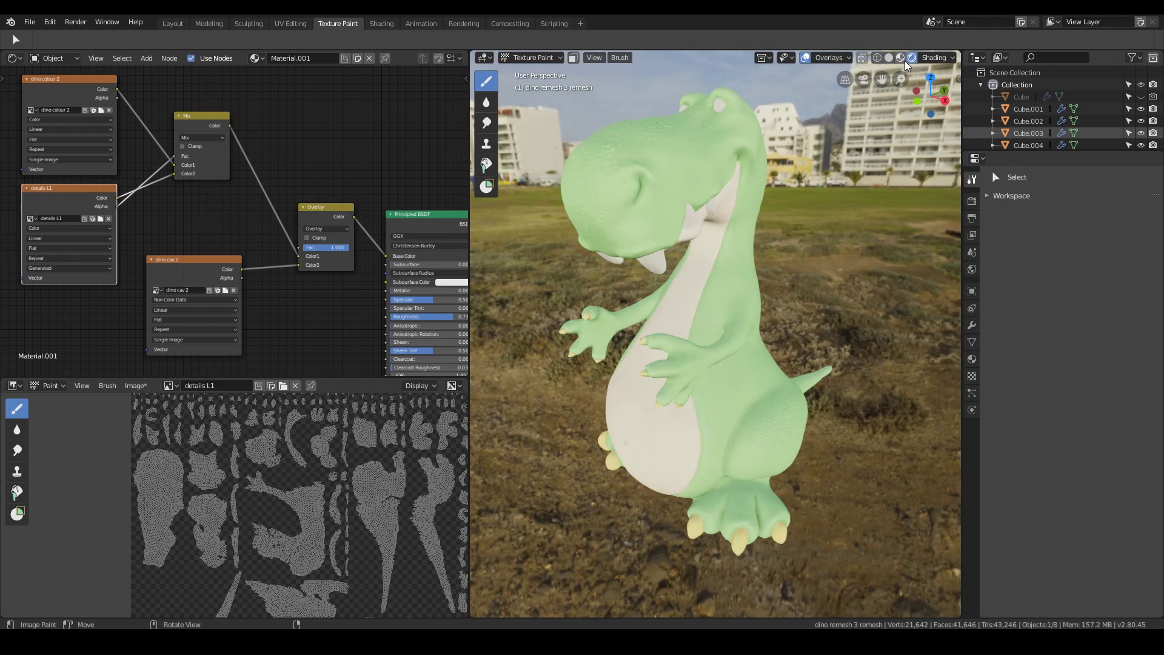
Step: Test a brush stroke above the dinosaur's arm on details L1 by bypassing and reconnecting the Mix node before Overlay
scroll(755, 368, up, 3)
drag(745, 214, 707, 312)
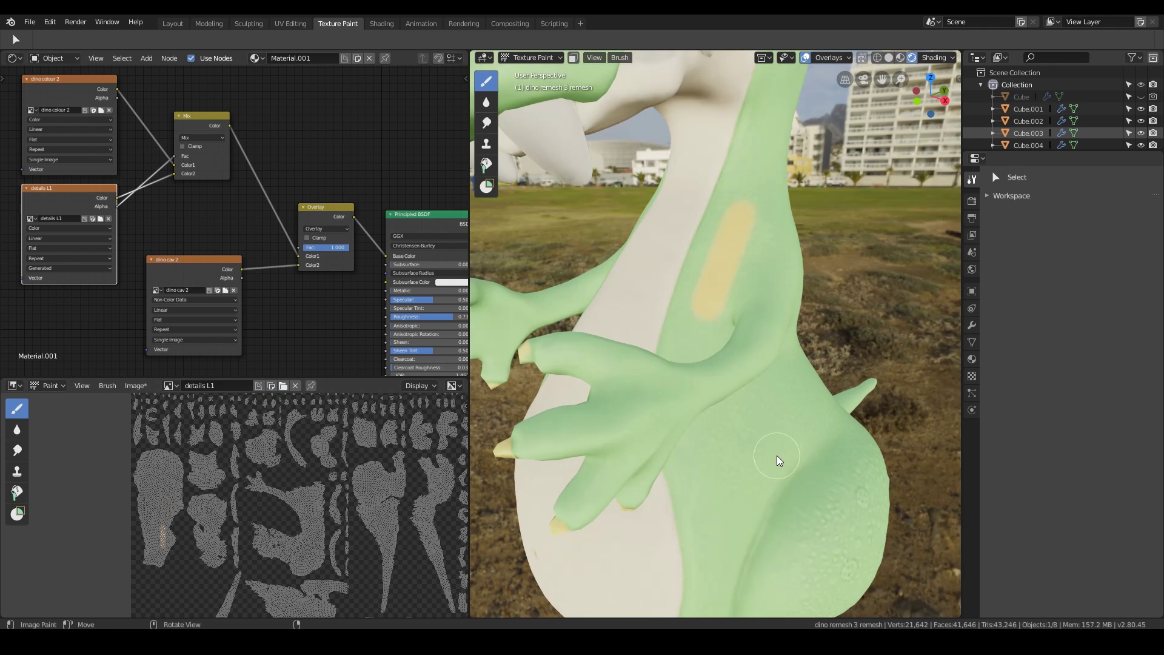
click(187, 172)
drag(176, 165, 303, 257)
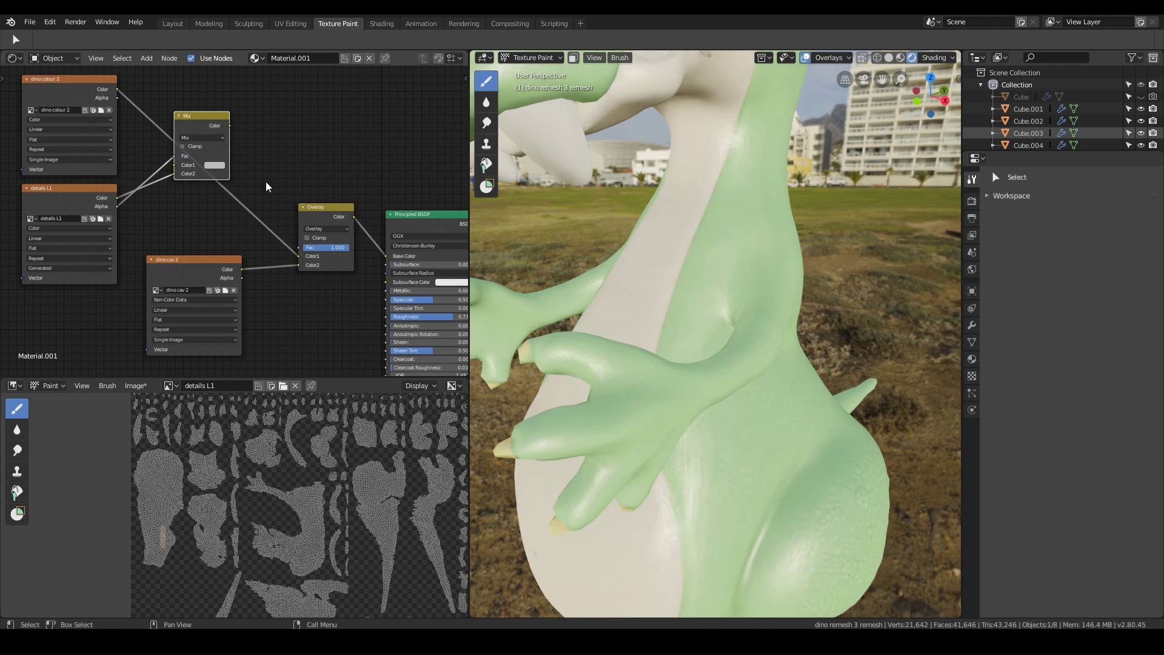
drag(234, 131, 299, 256)
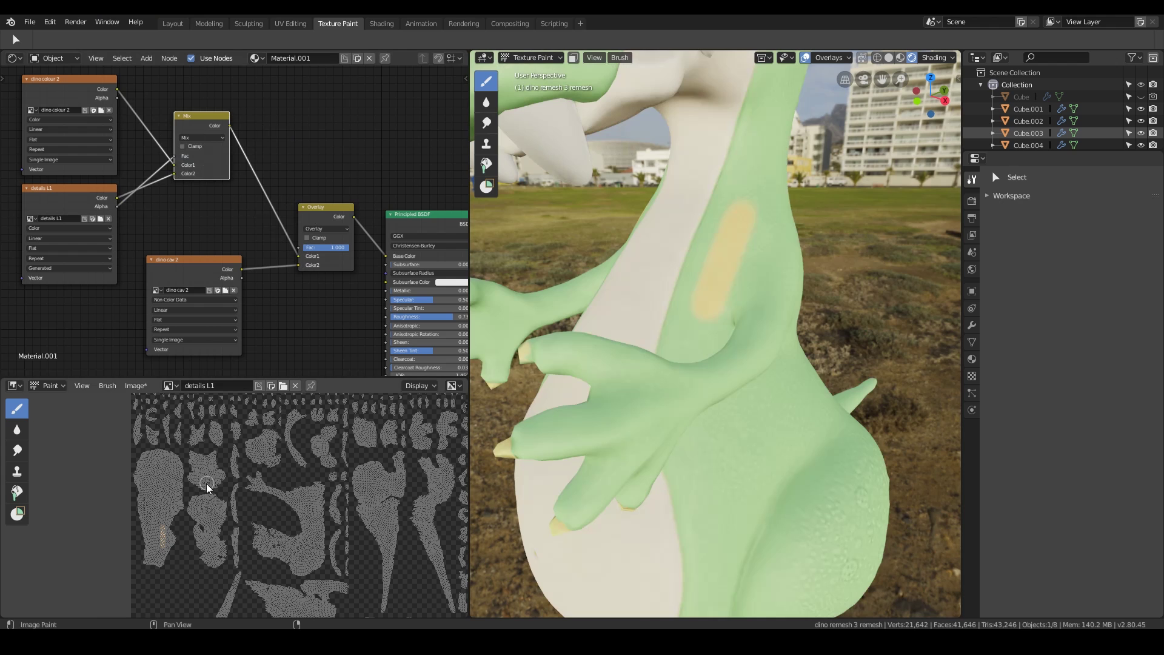
middle_drag(790, 353, 773, 336)
scroll(761, 338, down, 3)
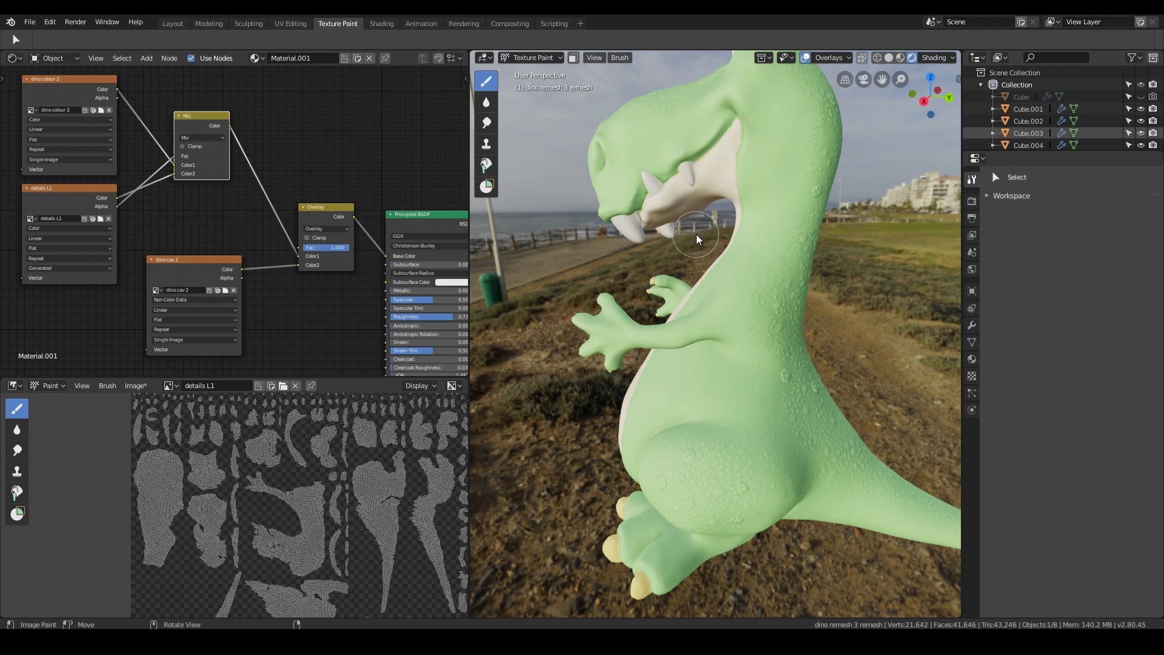
Step: Save the project file and save the details L1 texture as an image file
click(29, 22)
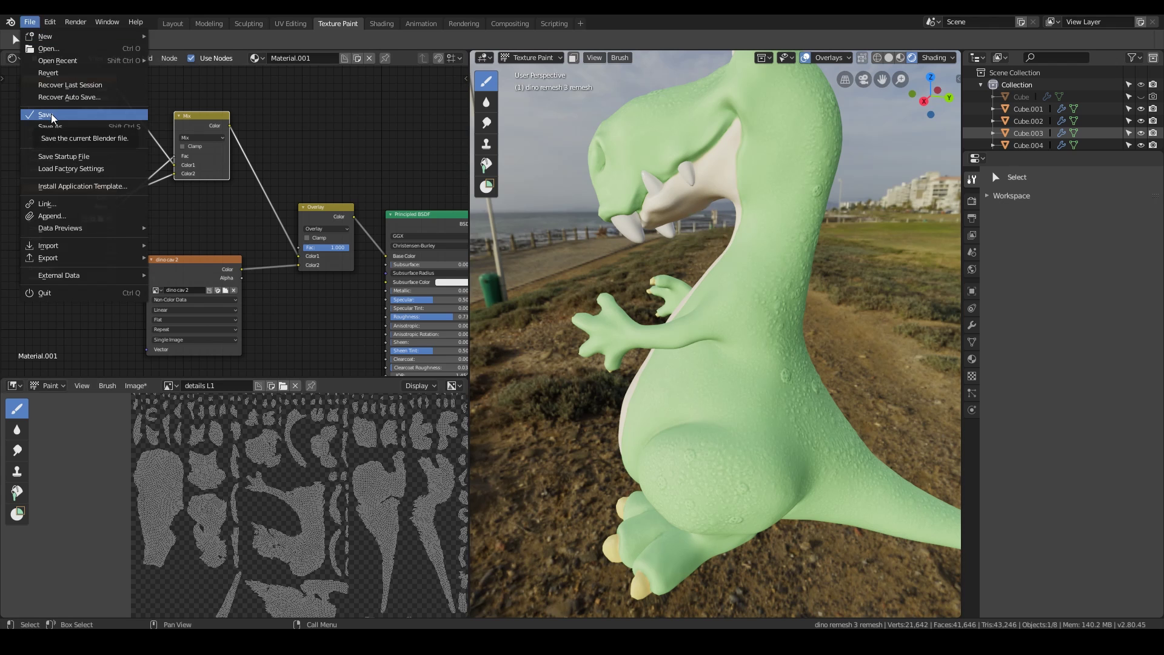
click(52, 116)
click(135, 386)
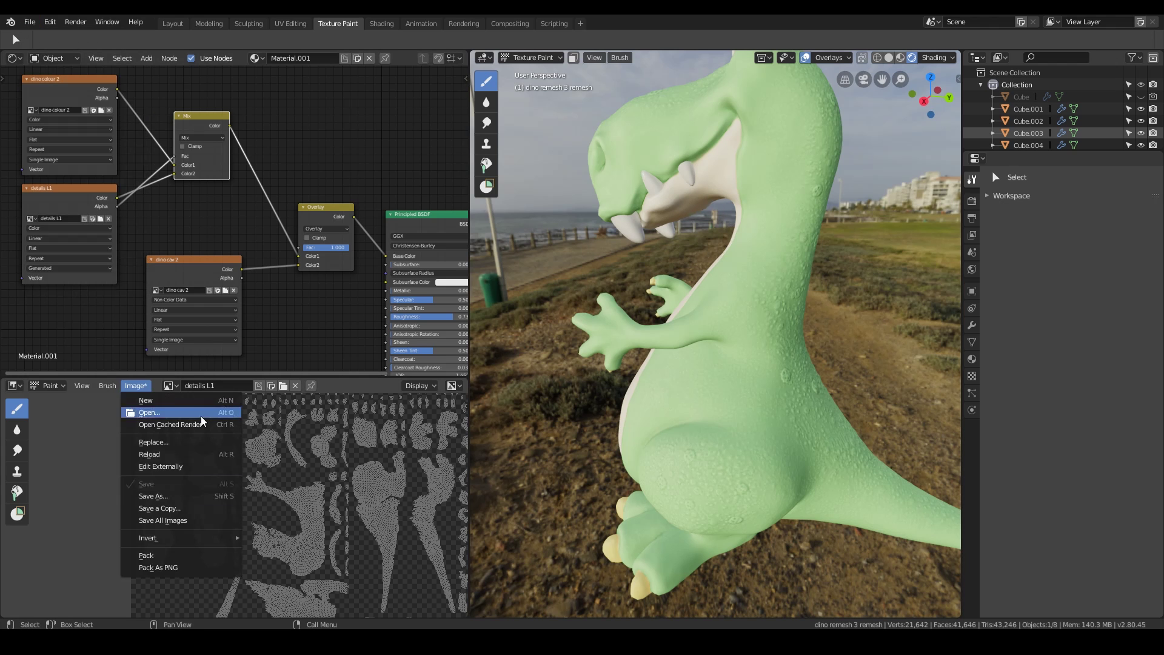
click(193, 496)
click(1127, 69)
Step: Activate the Draw brush, pick a darker green as its color and add that green to the palette
middle_drag(844, 328, 710, 335)
click(487, 81)
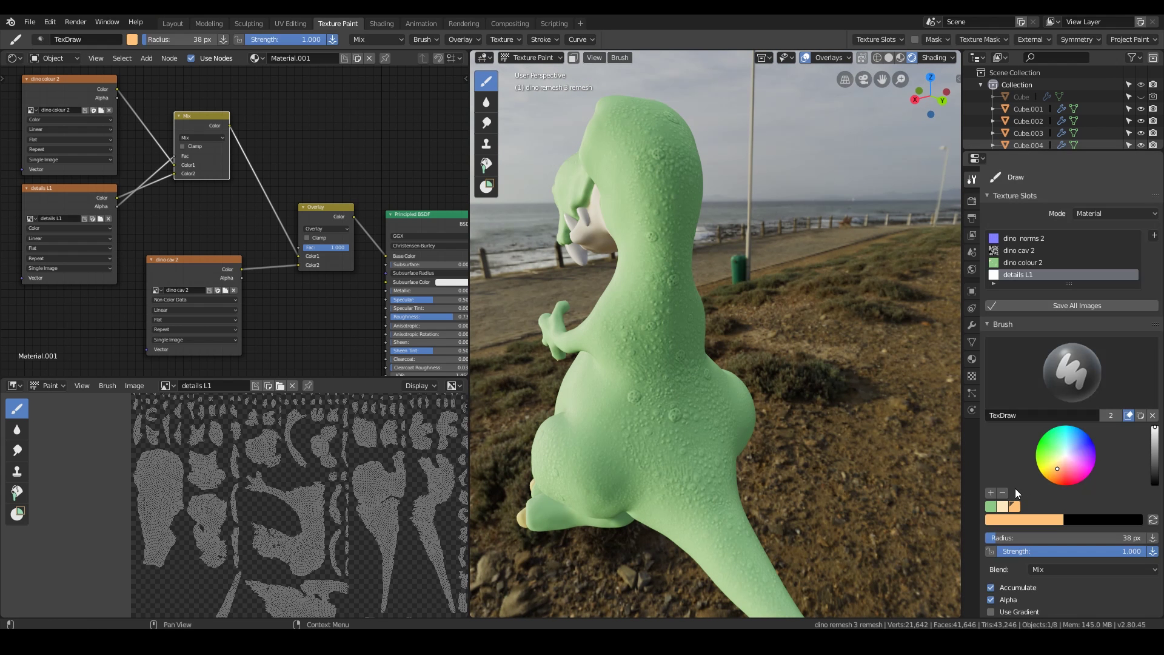
click(1056, 450)
click(1155, 453)
click(991, 493)
Step: Set the brush radius to 60 px and its strength to 0.277
key(f)
click(704, 263)
scroll(1054, 458, down, 8)
drag(1134, 363, 1026, 363)
Step: Paint soft darker green shading down the dinosaur's neck and along its back
drag(671, 190, 698, 470)
shift+middle_drag(699, 473, 608, 354)
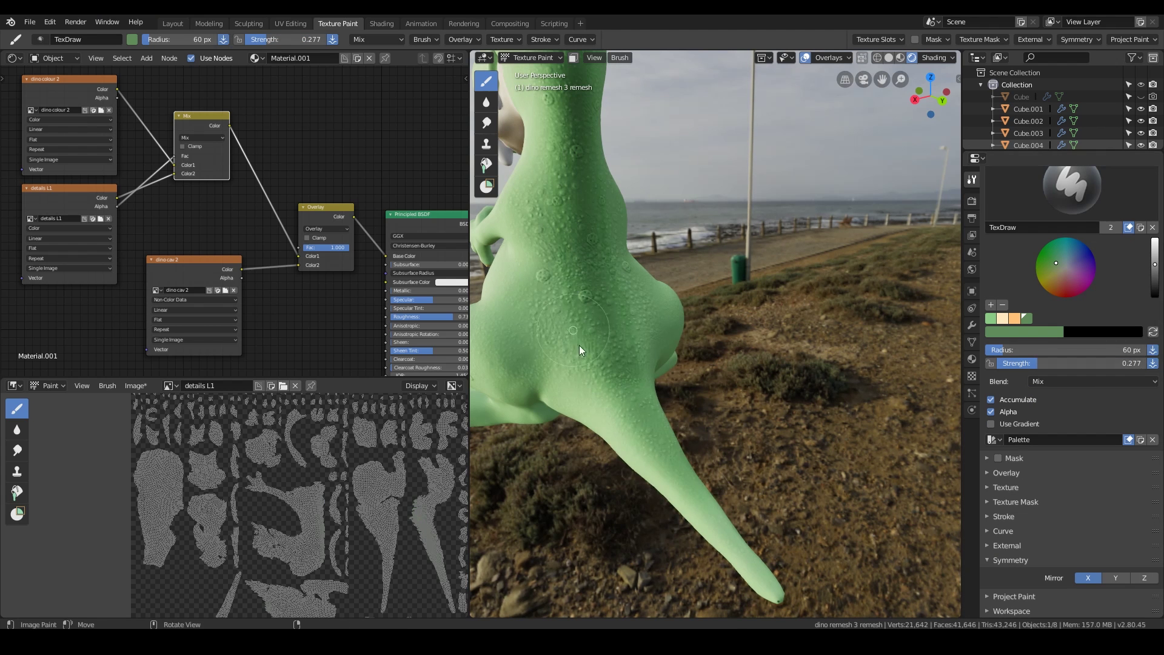
mouse_move(543, 313)
middle_down()
mouse_move(699, 323)
mouse_move(676, 342)
middle_up()
drag(667, 189, 670, 144)
middle_drag(670, 144, 643, 175)
Step: Lower the brush strength to 0.185 and continue the darker green shading along the back and down to the tail tip
drag(1020, 364, 1005, 364)
drag(644, 320, 647, 262)
middle_drag(648, 267, 663, 312)
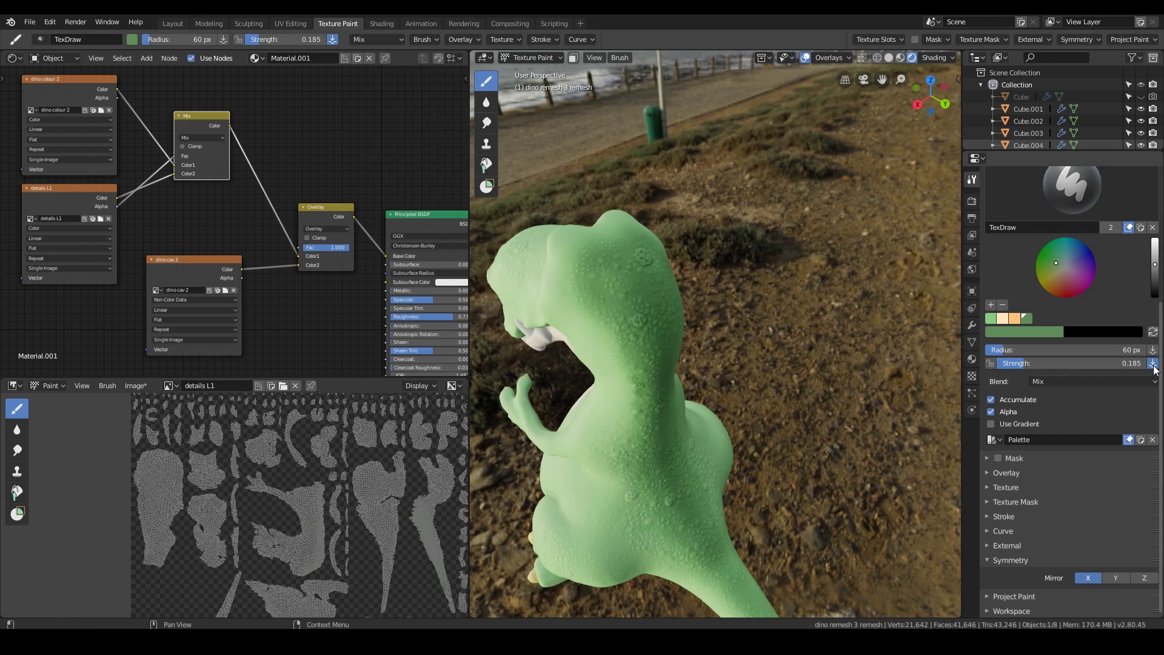
middle_drag(692, 352, 613, 291)
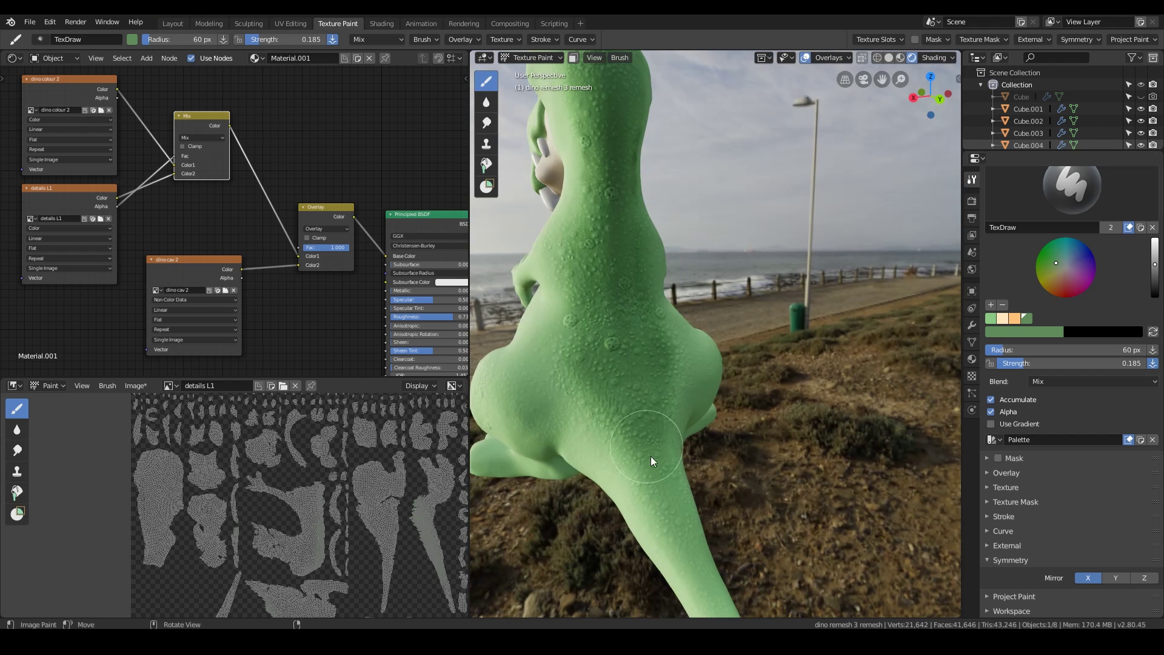
middle_drag(673, 504, 677, 390)
middle_drag(744, 446, 728, 535)
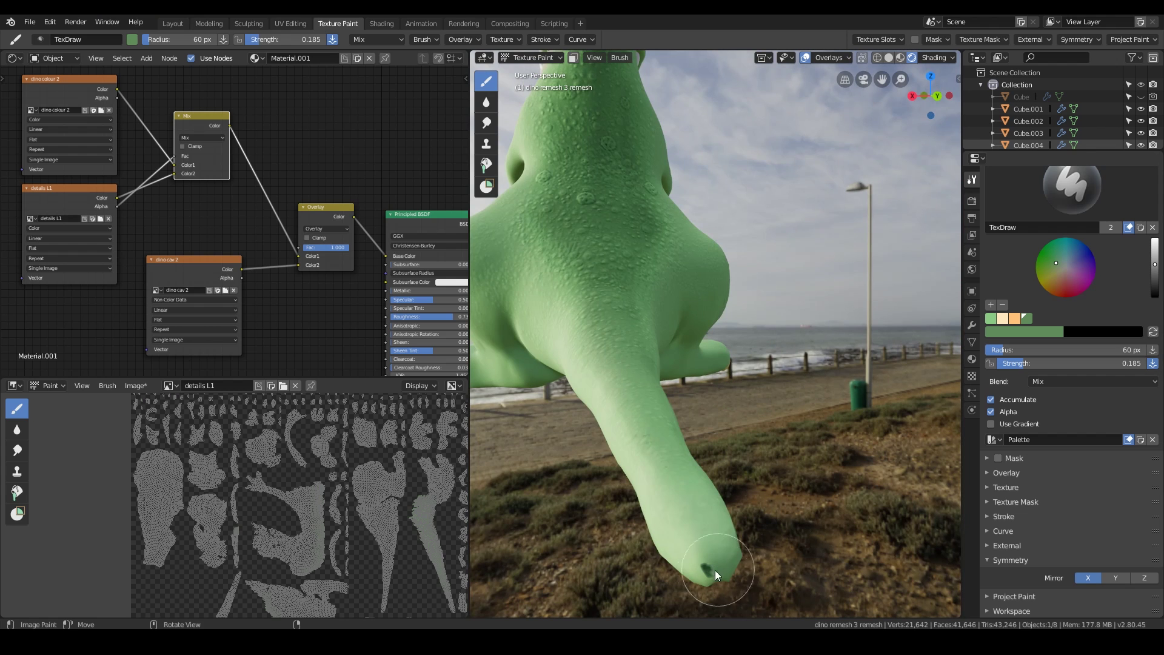
middle_drag(718, 401, 758, 423)
middle_drag(719, 350, 694, 405)
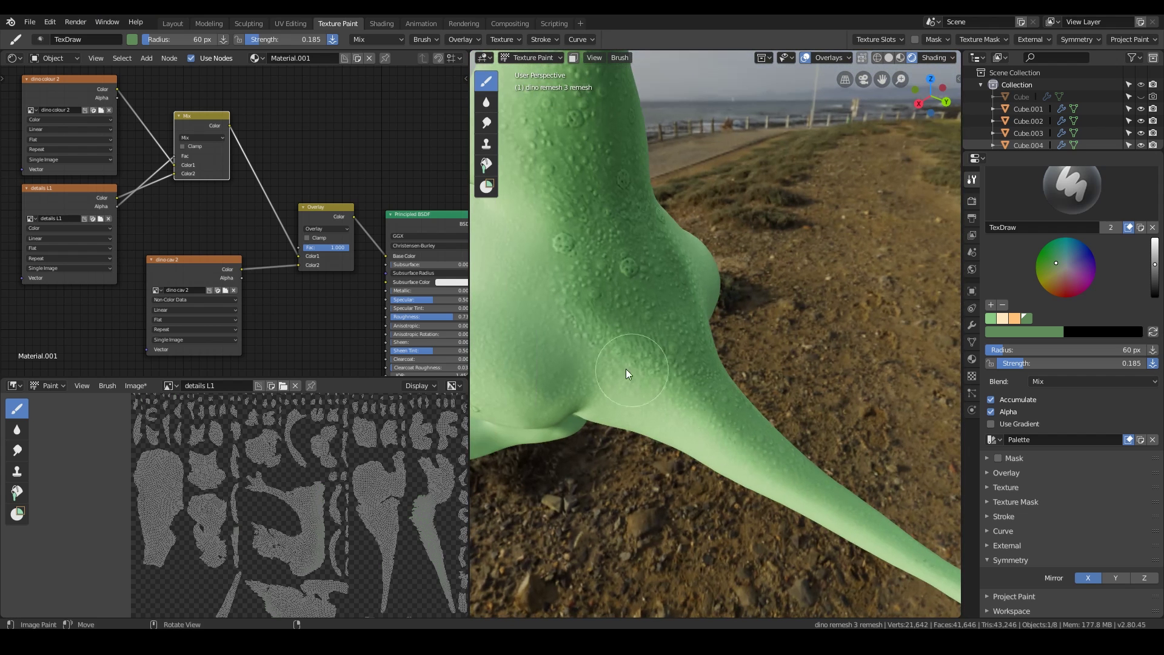
Step: Extend faint darker green shading over the dinosaur's back, hips and tail, reducing the brush strength to 0.097
middle_drag(565, 339, 678, 398)
middle_drag(594, 409, 701, 372)
middle_drag(577, 373, 702, 312)
middle_drag(684, 135, 732, 319)
middle_drag(700, 467, 684, 286)
mouse_move(740, 359)
middle_down()
mouse_move(786, 312)
mouse_move(700, 232)
mouse_move(747, 326)
mouse_move(695, 442)
mouse_move(717, 448)
mouse_move(720, 216)
mouse_move(750, 392)
mouse_move(731, 316)
mouse_move(661, 432)
middle_up()
Step: Try the Erase Alpha blend mode for the brush on the body and return the blend mode to Mix
click(1095, 383)
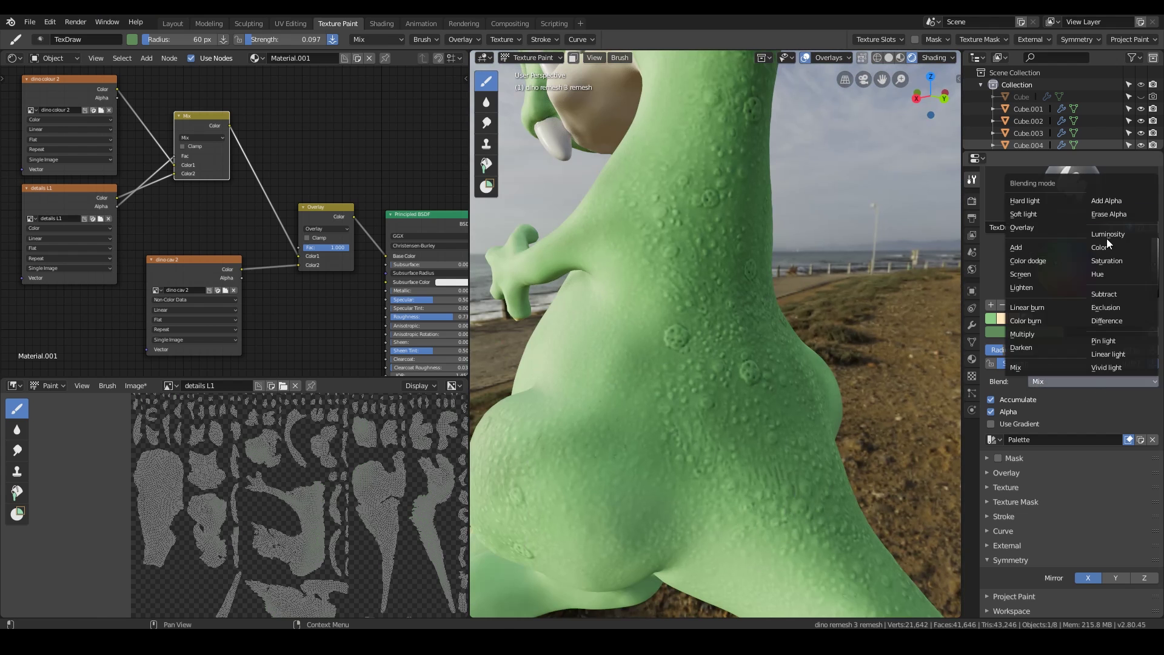
click(1112, 214)
click(1095, 381)
click(1057, 365)
middle_drag(837, 388, 721, 377)
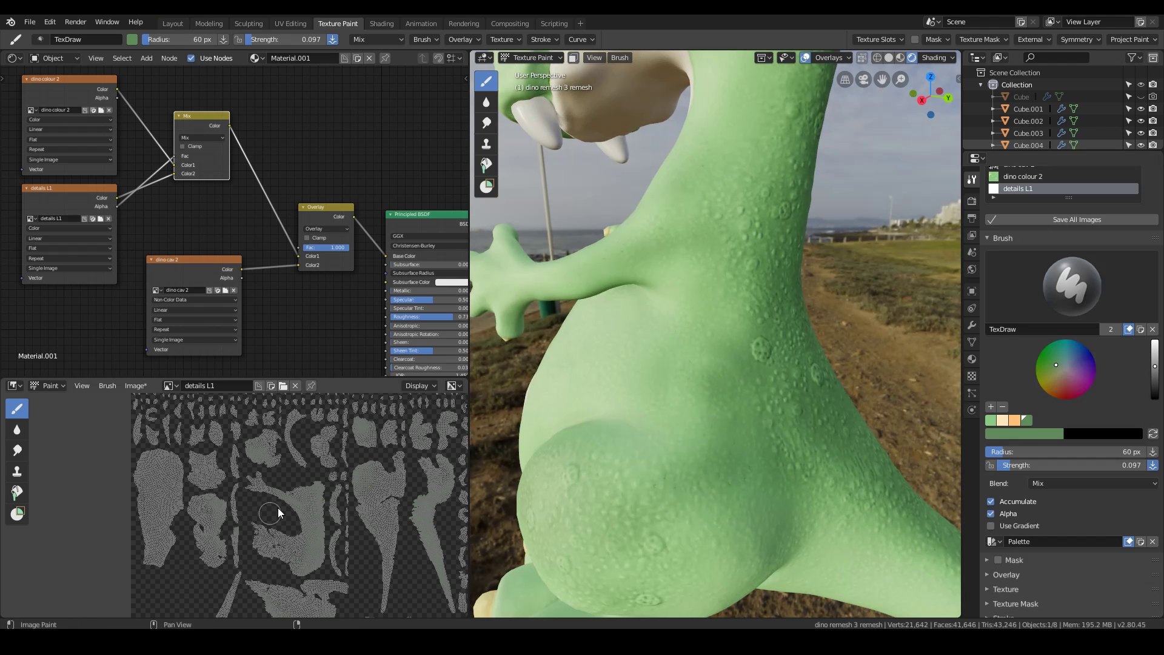
Step: Brush over the dinosaur's flank in Erase Alpha blend mode to thin the painted shading, and restore the Mix blend mode
click(1092, 483)
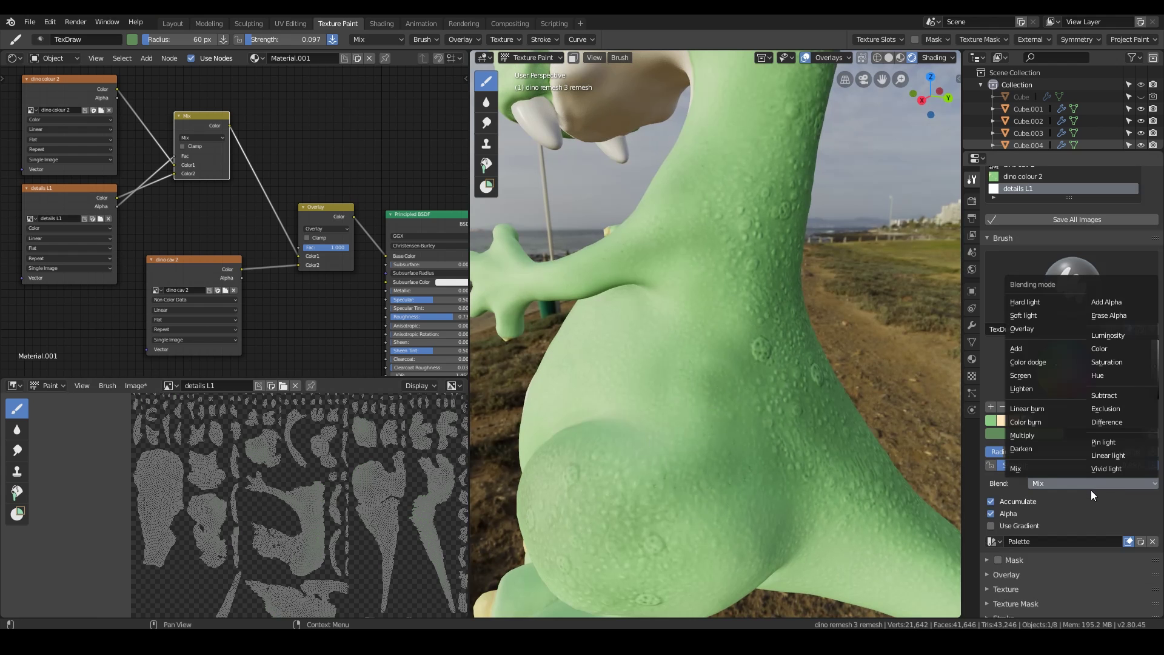
click(1089, 491)
click(1083, 482)
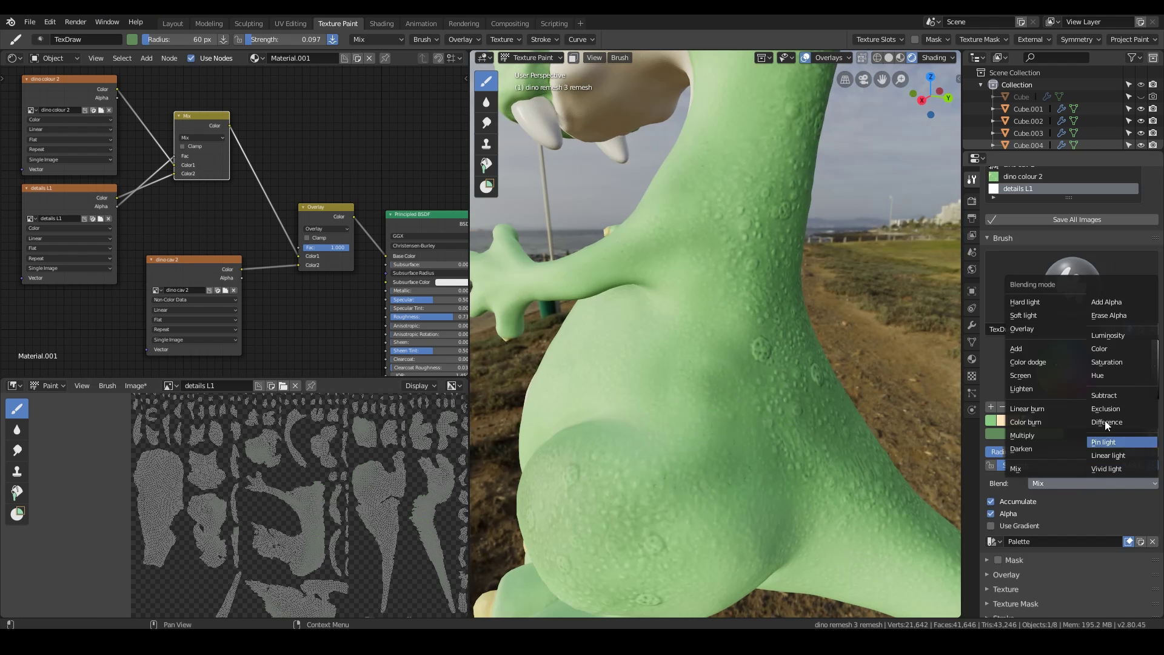
click(1118, 315)
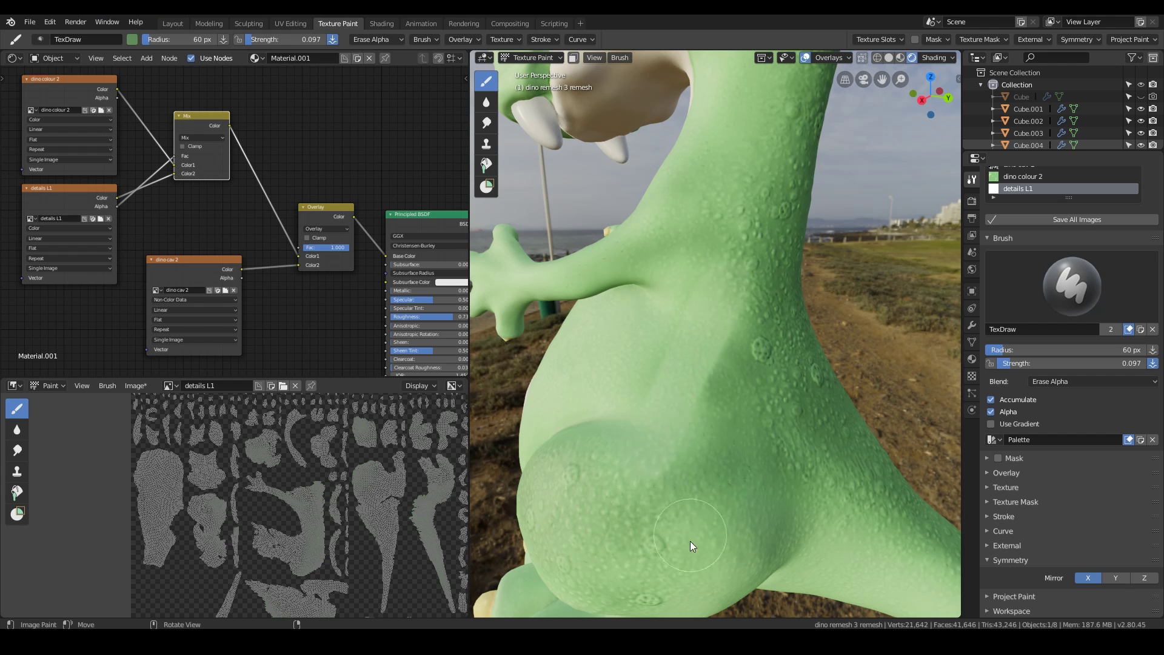
click(1095, 379)
click(1055, 354)
Step: Paint along the underside of the dinosaur's tail with the light green palette colour
mouse_move(774, 396)
middle_down()
mouse_move(843, 396)
mouse_move(606, 399)
mouse_move(693, 391)
mouse_move(678, 361)
mouse_move(745, 424)
mouse_move(667, 376)
mouse_move(592, 294)
mouse_move(712, 341)
mouse_move(712, 406)
mouse_move(676, 463)
mouse_move(579, 392)
middle_up()
scroll(812, 394, down, 7)
click(1026, 420)
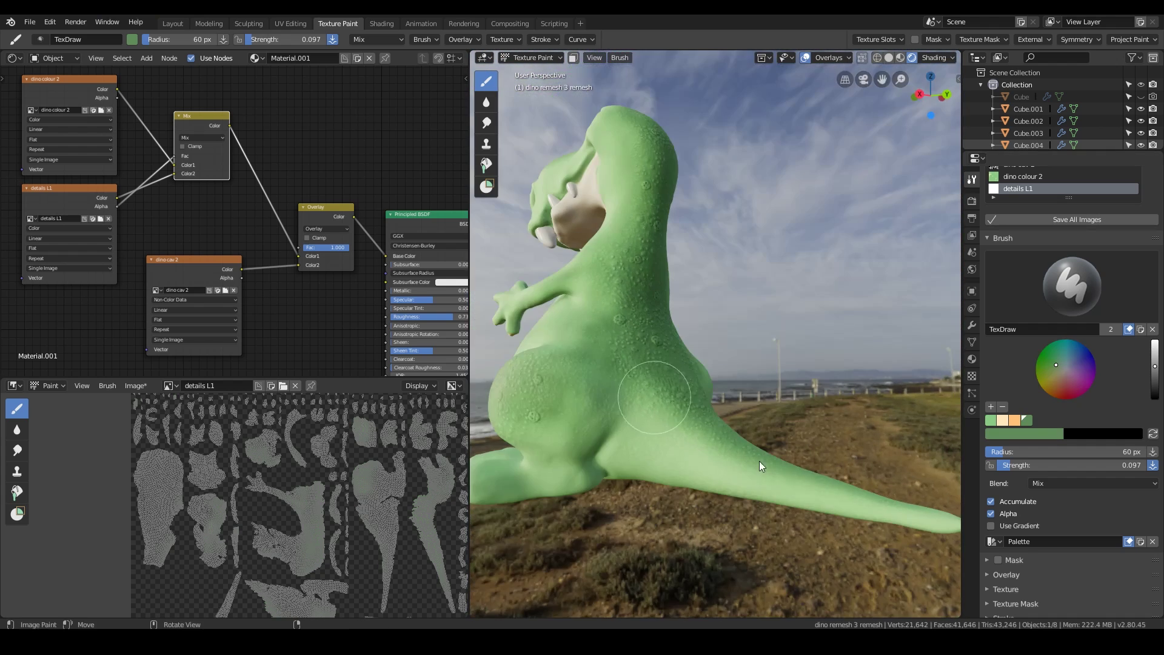
mouse_move(861, 460)
middle_down()
mouse_move(796, 437)
mouse_move(831, 427)
middle_up()
middle_drag(830, 505, 876, 322)
click(991, 421)
drag(773, 406, 669, 404)
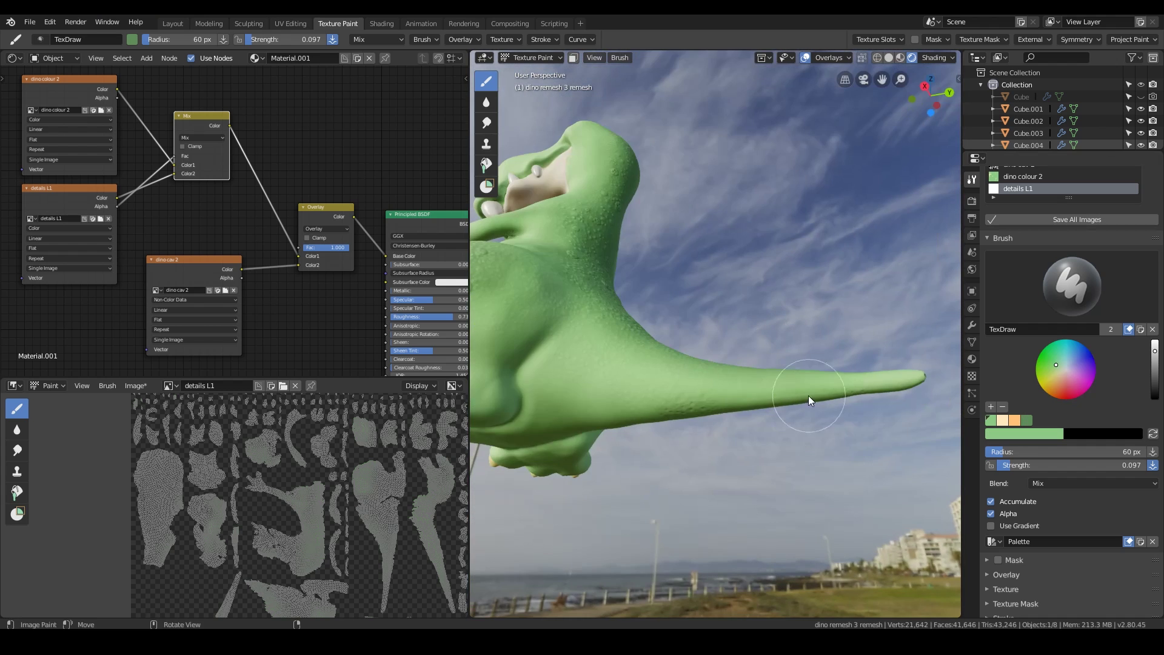
Step: Pick a light purple brush colour, add it to the palette, and paint faint shading at the corners of the dinosaur's eye
mouse_move(669, 404)
middle_down()
mouse_move(731, 408)
mouse_move(775, 445)
mouse_move(733, 278)
mouse_move(712, 358)
middle_up()
scroll(774, 444, up, 3)
click(1076, 371)
click(991, 407)
shift+middle_drag(800, 159, 759, 270)
scroll(738, 319, up, 4)
middle_drag(742, 334, 749, 311)
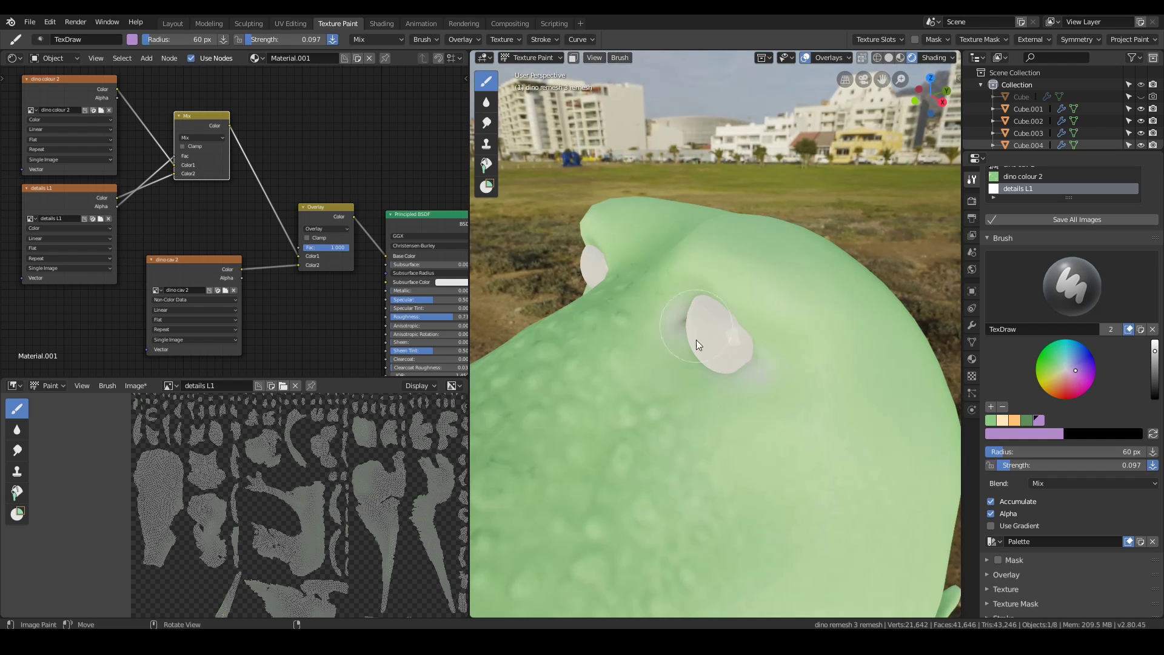
Step: Darken the purple brush colour and paint soft shading all around the dinosaur's eye
click(1155, 373)
mouse_move(689, 326)
middle_down()
mouse_move(858, 235)
mouse_move(744, 344)
mouse_move(731, 344)
mouse_move(850, 219)
mouse_move(774, 293)
mouse_move(820, 293)
mouse_move(745, 336)
middle_up()
scroll(857, 236, down, 6)
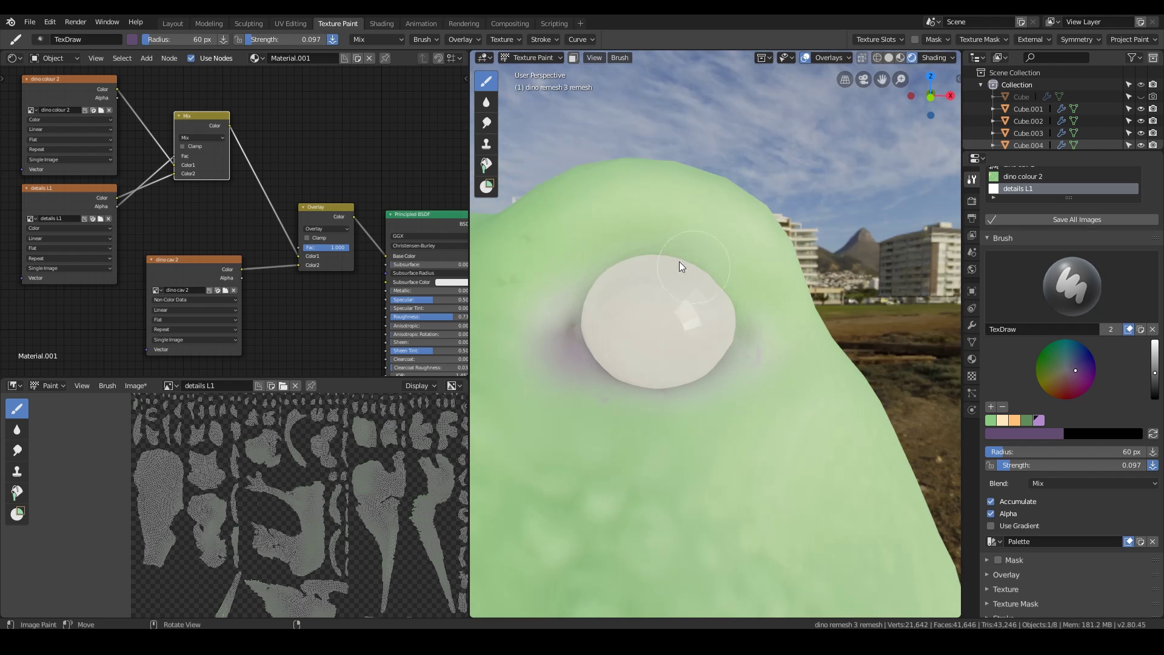
drag(751, 317, 631, 368)
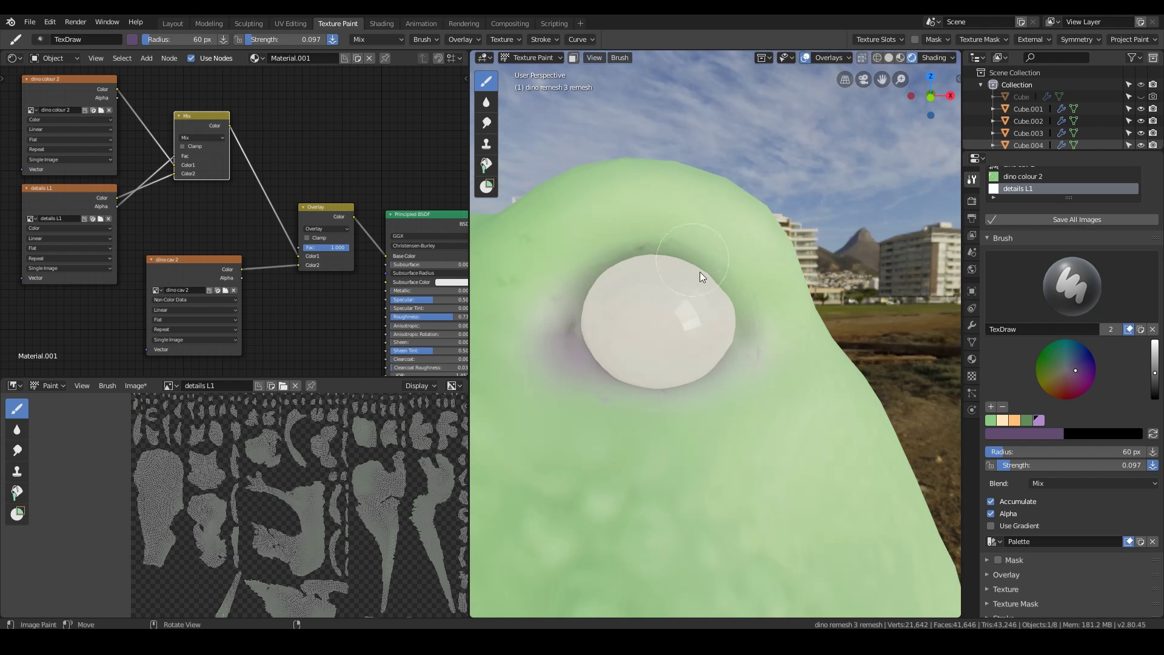
middle_drag(708, 315, 717, 304)
middle_drag(683, 390, 674, 310)
mouse_move(816, 417)
middle_down()
mouse_move(796, 391)
mouse_move(776, 437)
mouse_move(812, 421)
mouse_move(814, 379)
mouse_move(754, 455)
mouse_move(737, 526)
mouse_move(829, 362)
mouse_move(752, 382)
mouse_move(778, 350)
mouse_move(887, 359)
mouse_move(856, 345)
mouse_move(884, 367)
middle_up()
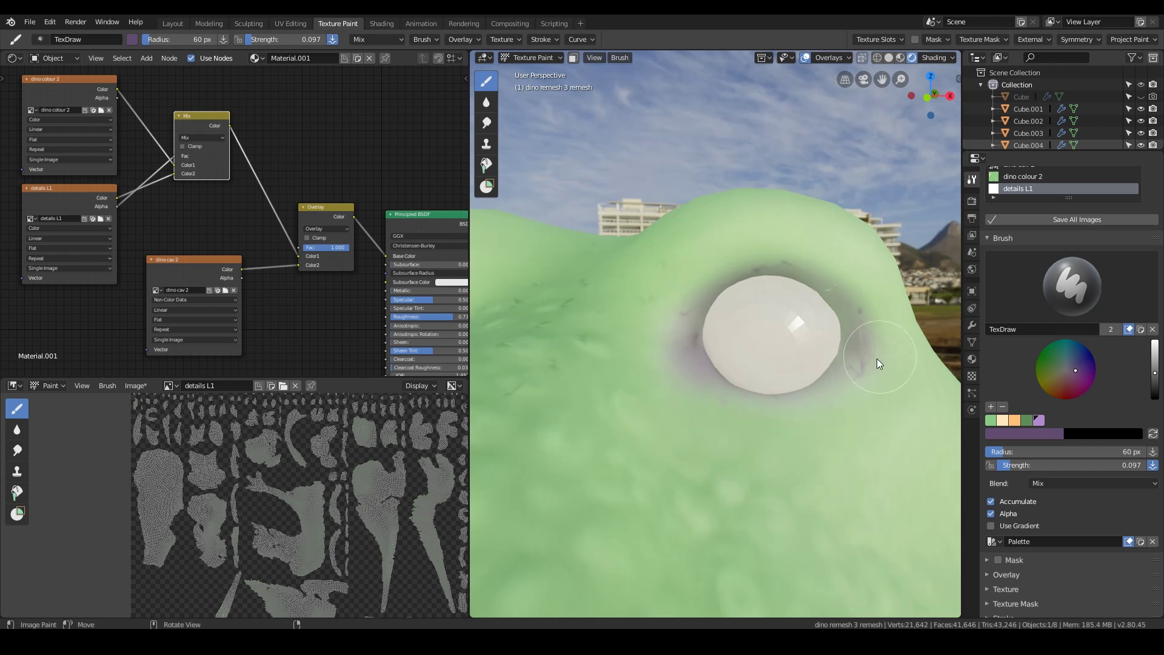
Step: Soften the purple shading around the eye with the Smear tool
click(486, 123)
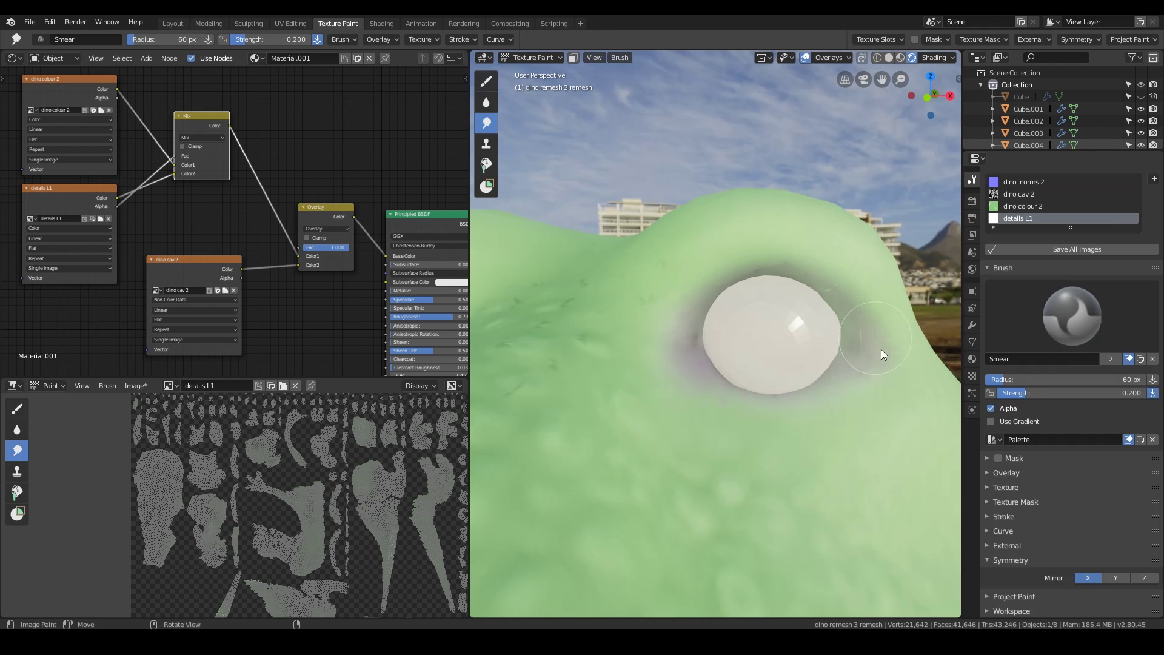
ctrl+middle_drag(800, 348, 730, 507)
middle_drag(819, 425, 737, 382)
mouse_move(736, 382)
ctrl+middle_down()
mouse_move(744, 398)
mouse_move(786, 396)
ctrl+middle_up()
Step: Return to the Draw tool, mix a dusty pink brush colour, and add it to the palette
click(486, 81)
drag(1082, 409, 1066, 410)
drag(1155, 402, 1156, 384)
click(991, 437)
ctrl+middle_drag(679, 461, 643, 397)
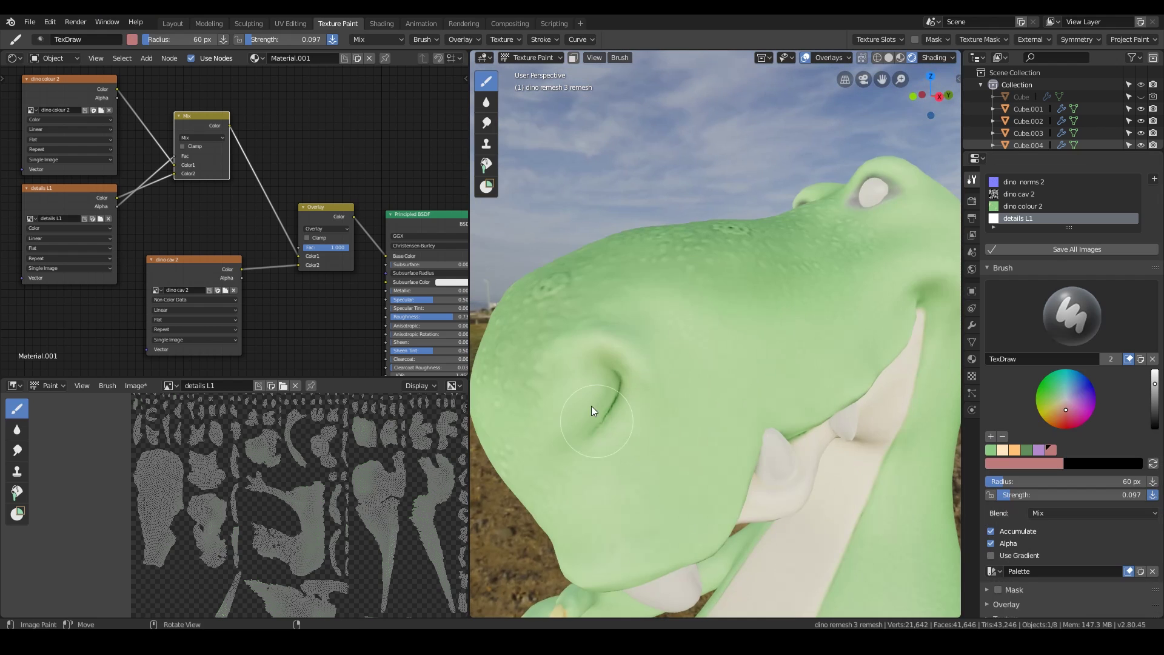
Step: Paint a pink tint around the nostrils and the mouth edge beside the teeth, and blend it with the Smear tool
middle_drag(619, 439, 761, 290)
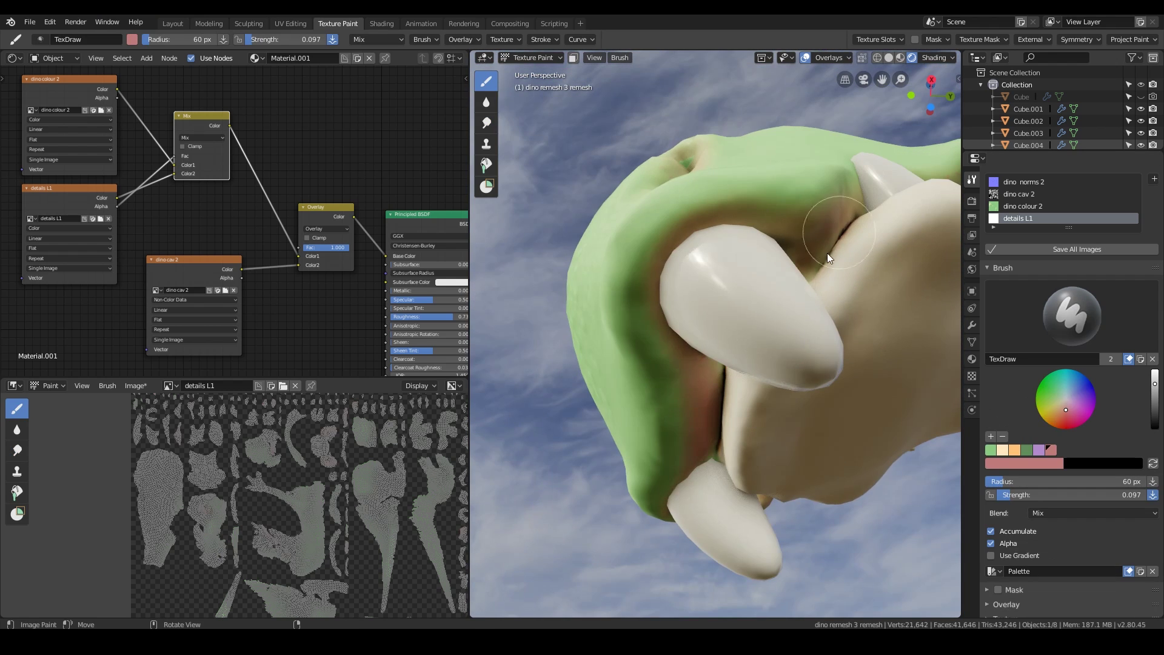
mouse_move(827, 253)
middle_down()
mouse_move(808, 242)
mouse_move(780, 373)
mouse_move(805, 329)
mouse_move(646, 312)
mouse_move(752, 259)
middle_up()
click(486, 123)
middle_drag(697, 289, 786, 302)
key(shift+space)
Step: Set the Draw brush radius to 99 px and its strength to 0.067, and add a soft pink tint to the snout
mouse_move(781, 345)
middle_down()
mouse_move(740, 200)
mouse_move(670, 356)
mouse_move(772, 486)
mouse_move(632, 360)
mouse_move(644, 358)
middle_up()
drag(1025, 481, 1038, 481)
drag(1031, 495, 1026, 495)
drag(650, 294, 645, 358)
mouse_move(794, 333)
middle_down()
mouse_move(764, 340)
mouse_move(836, 319)
mouse_move(762, 317)
mouse_move(645, 340)
mouse_move(735, 468)
mouse_move(707, 380)
mouse_move(757, 464)
mouse_move(817, 394)
middle_up()
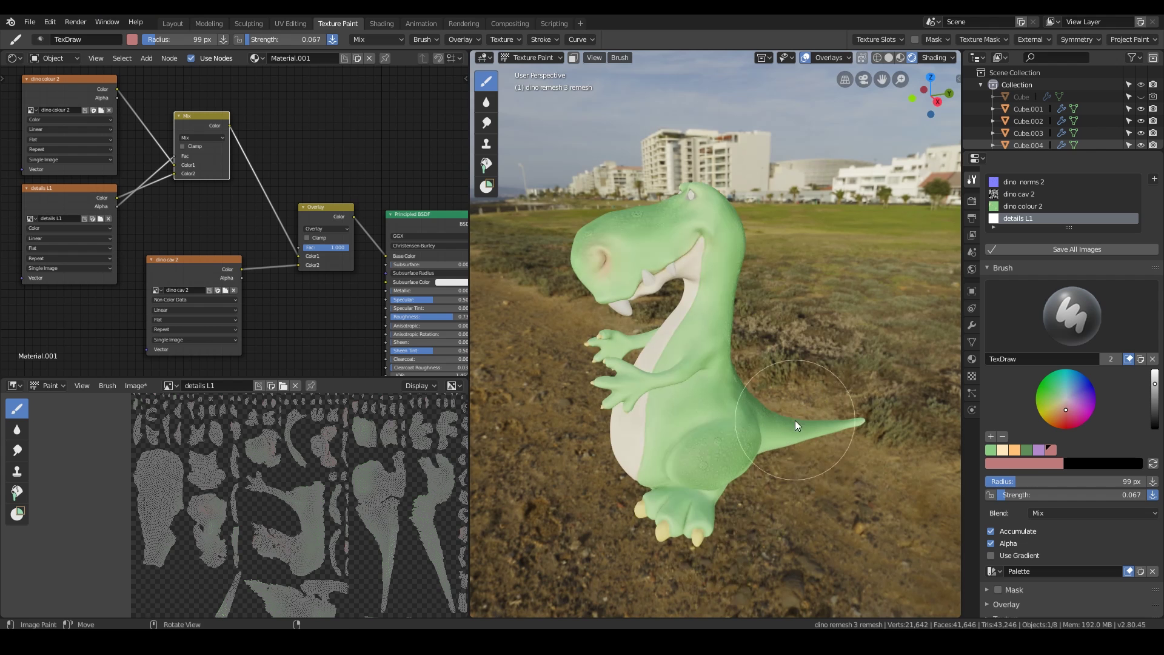
Step: Change the brush colour to mustard yellow and paint soft yellow shading on the green skin along the belly's edge
drag(1059, 405, 1053, 409)
drag(1156, 384, 1155, 379)
mouse_move(643, 412)
middle_down()
mouse_move(733, 424)
mouse_move(718, 242)
middle_up()
scroll(732, 388, up, 5)
drag(718, 230, 673, 291)
mouse_move(679, 261)
middle_down()
mouse_move(686, 320)
mouse_move(808, 395)
mouse_move(678, 198)
mouse_move(671, 110)
mouse_move(694, 486)
mouse_move(629, 329)
mouse_move(771, 359)
mouse_move(686, 333)
mouse_move(575, 162)
mouse_move(601, 328)
mouse_move(806, 337)
mouse_move(777, 467)
mouse_move(794, 475)
mouse_move(779, 479)
middle_up()
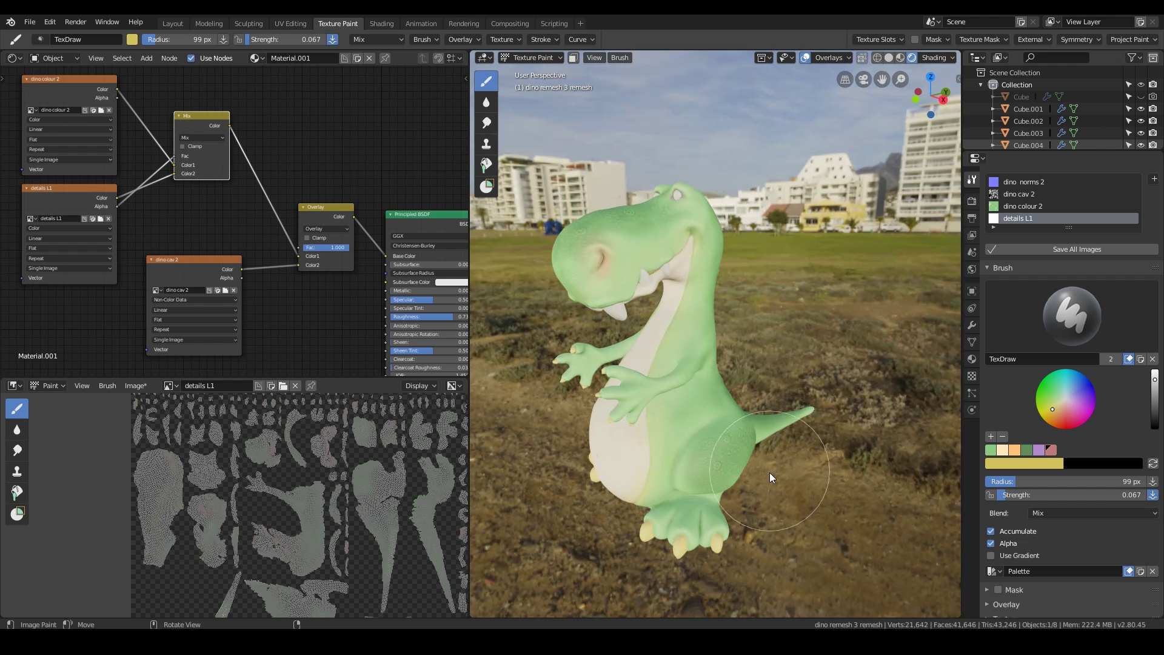
mouse_move(775, 485)
middle_down()
mouse_move(740, 483)
mouse_move(784, 484)
mouse_move(771, 480)
mouse_move(752, 402)
middle_up()
scroll(758, 388, up, 6)
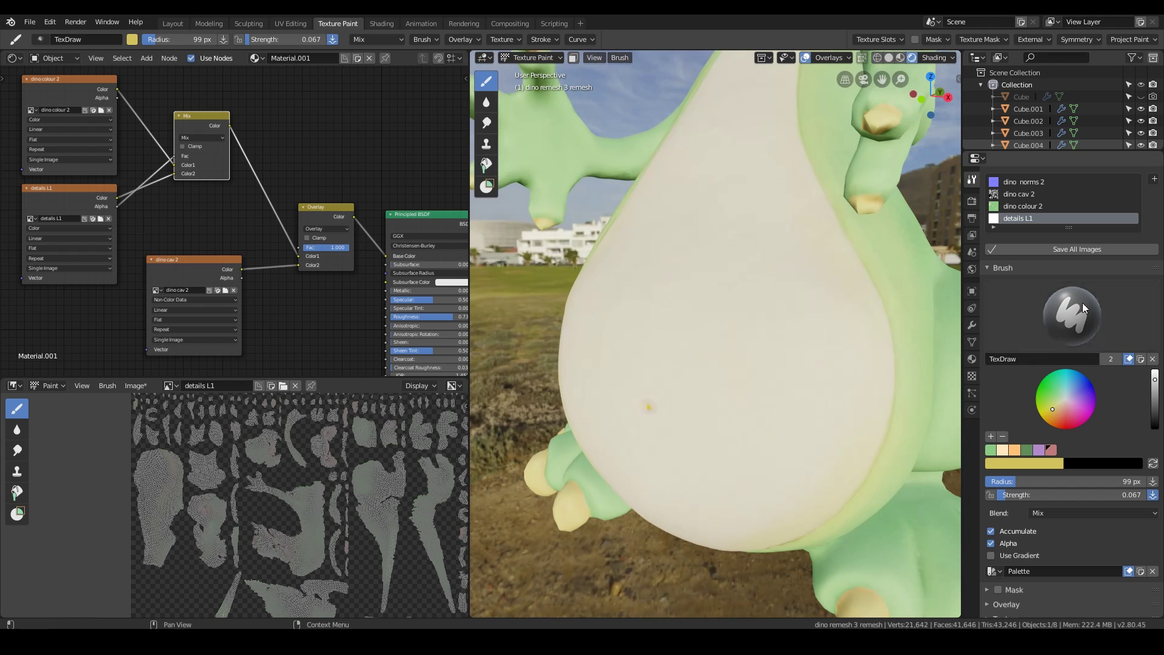
Step: Enlarge the properties editor, split it into two side-by-side editors, and resize the neighbouring areas to give both enough width
drag(1066, 150, 1068, 96)
drag(1160, 103, 1090, 121)
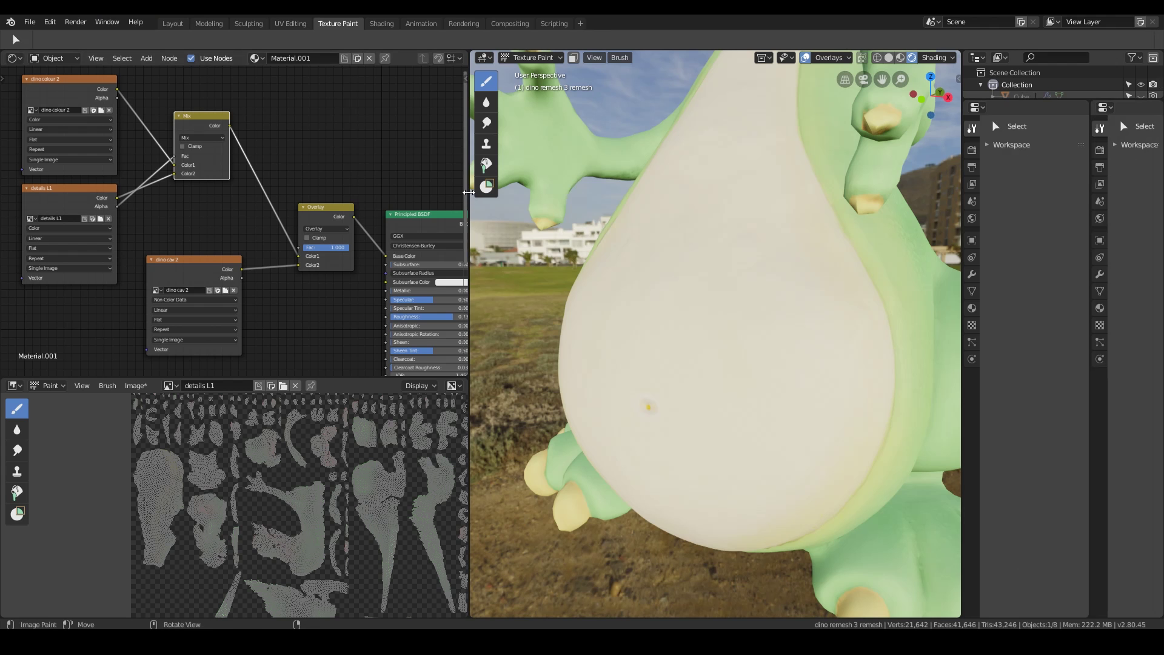
drag(469, 192, 326, 192)
middle_drag(772, 322, 829, 333)
drag(963, 255, 884, 254)
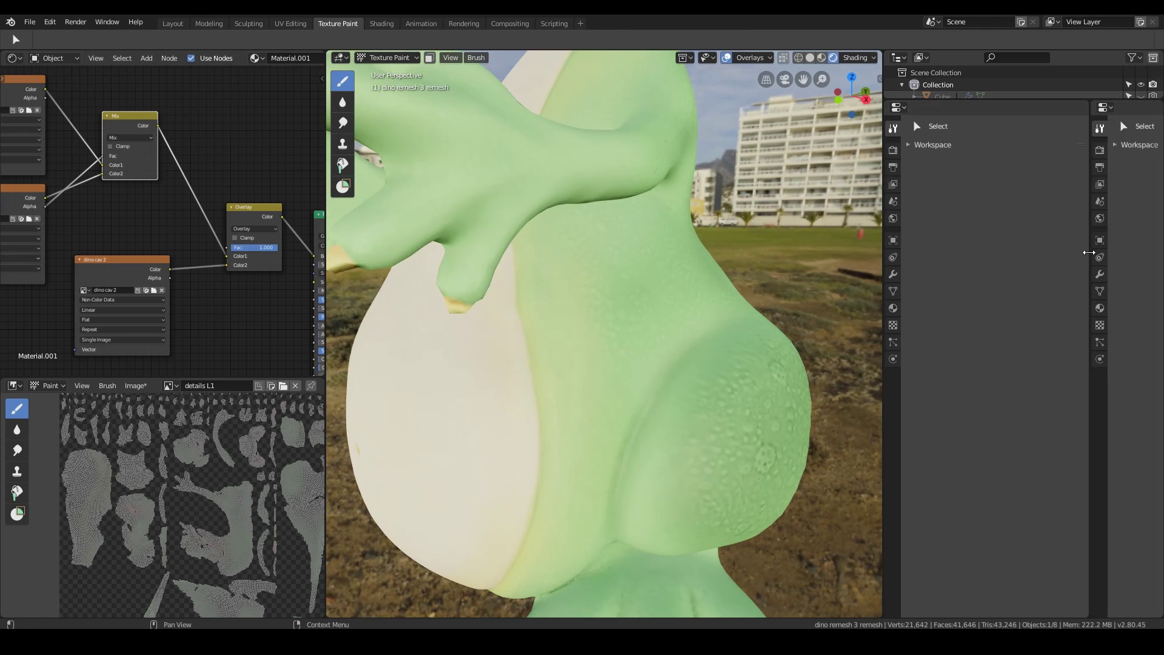
drag(1089, 252, 1032, 261)
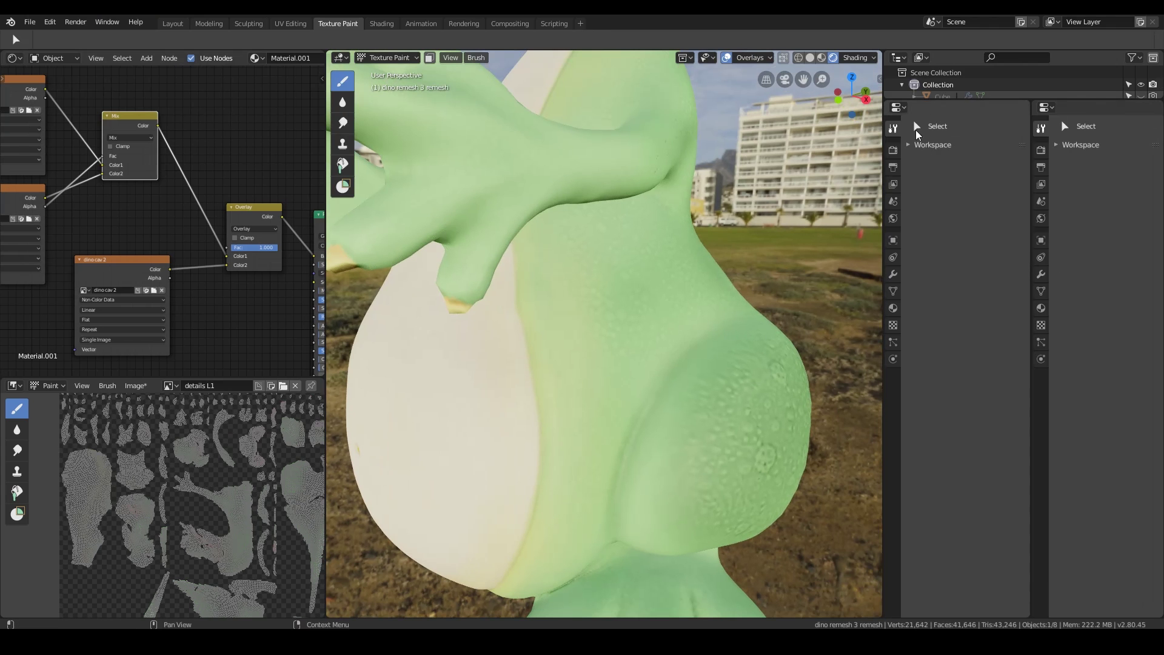
Step: Show the texture properties in the second properties editor and create a new texture for the brush's texture mask
click(898, 124)
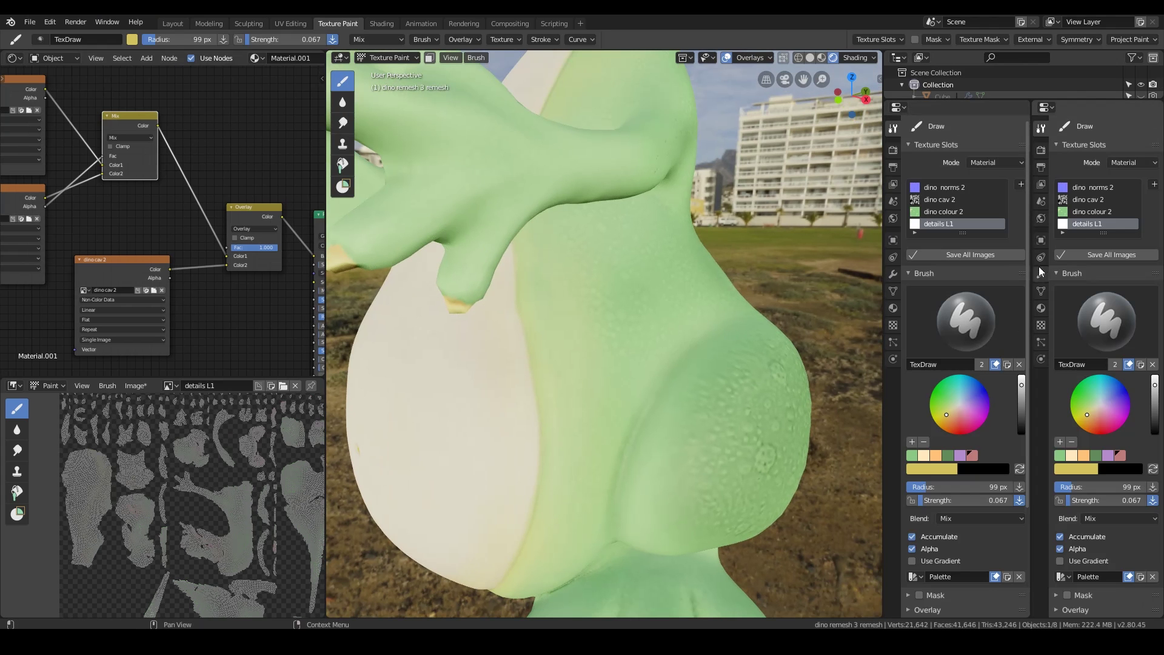
click(1042, 325)
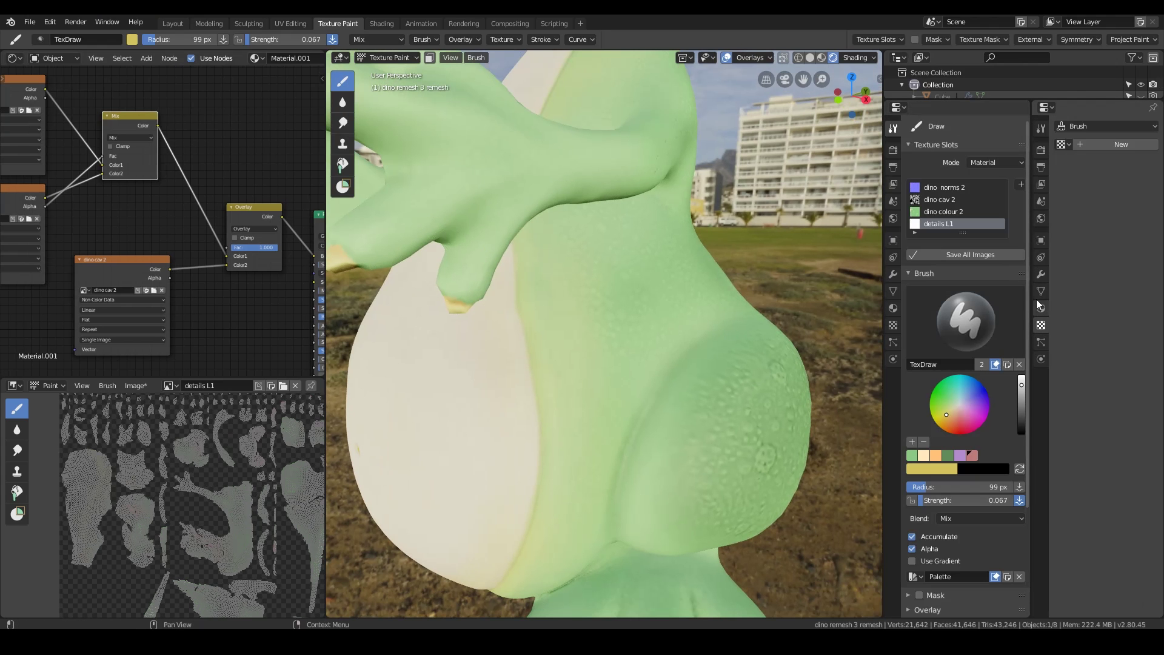
scroll(973, 207, down, 5)
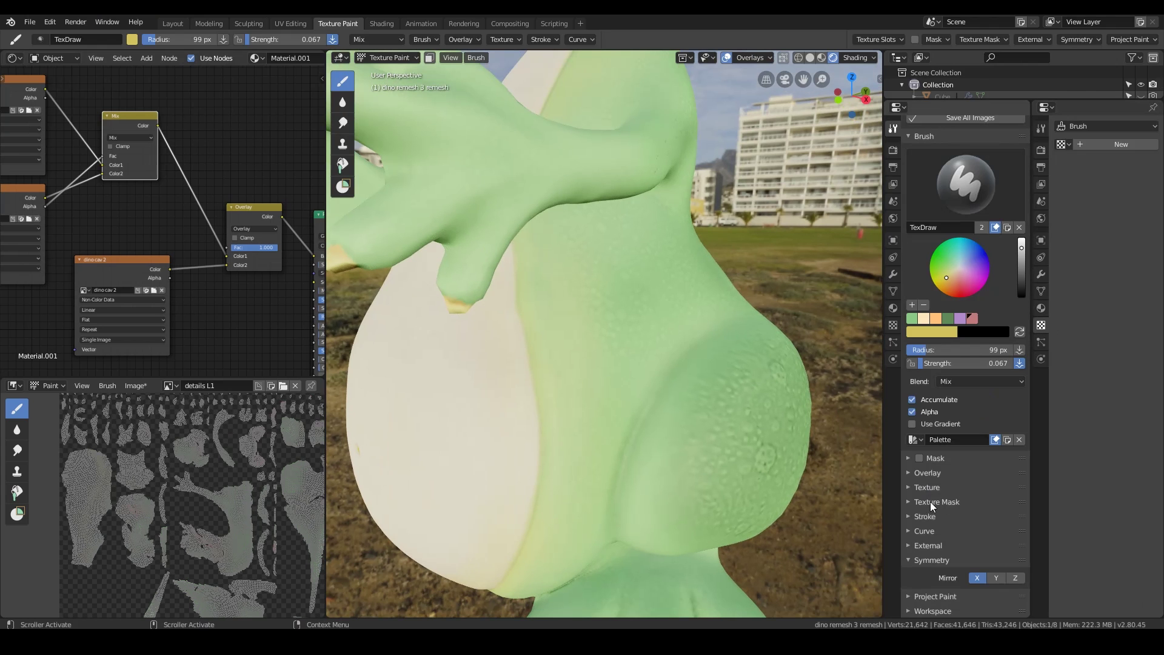
click(912, 503)
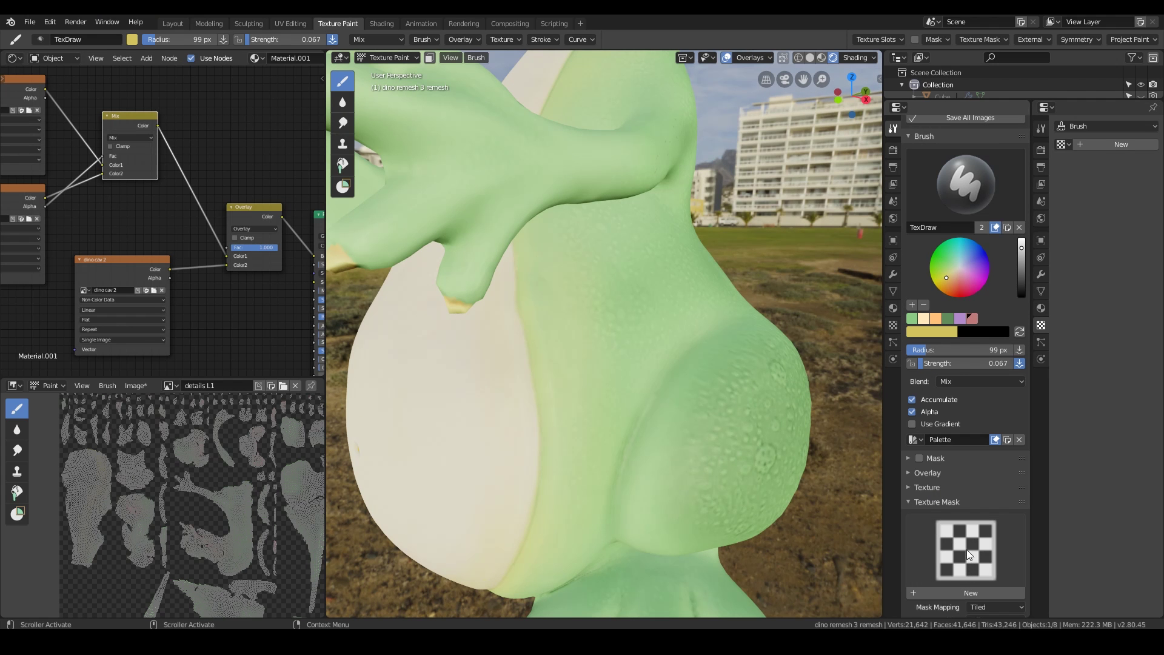
click(971, 592)
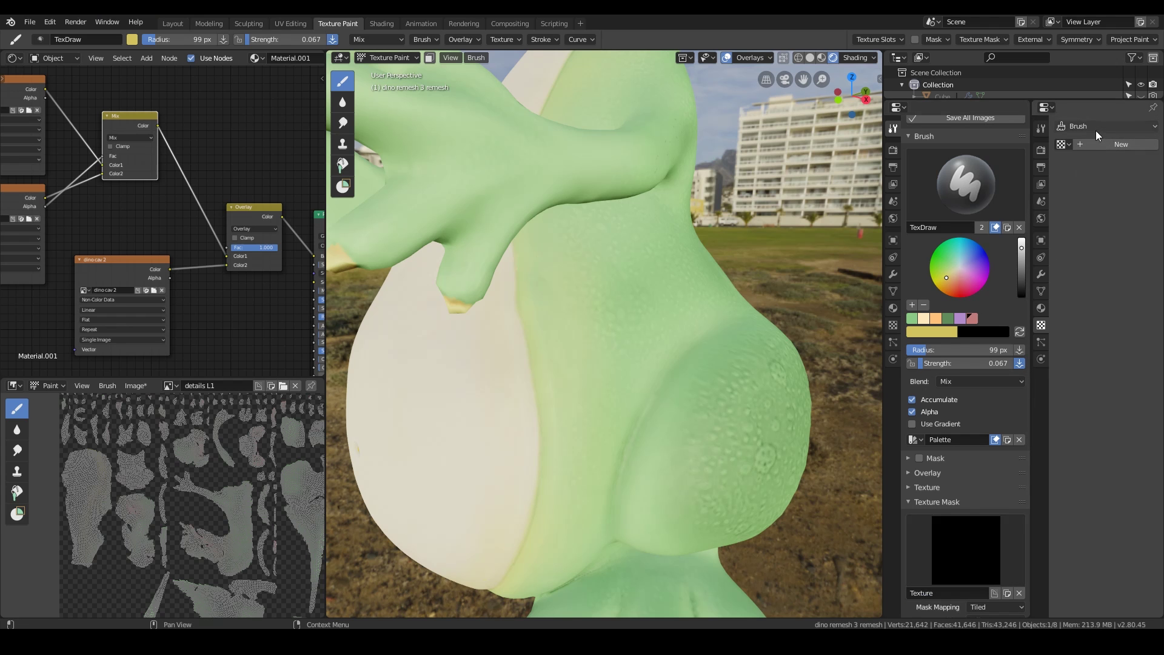
Step: Load the mask's texture named Texture into the brush texture properties and set its type to Clouds
click(1065, 144)
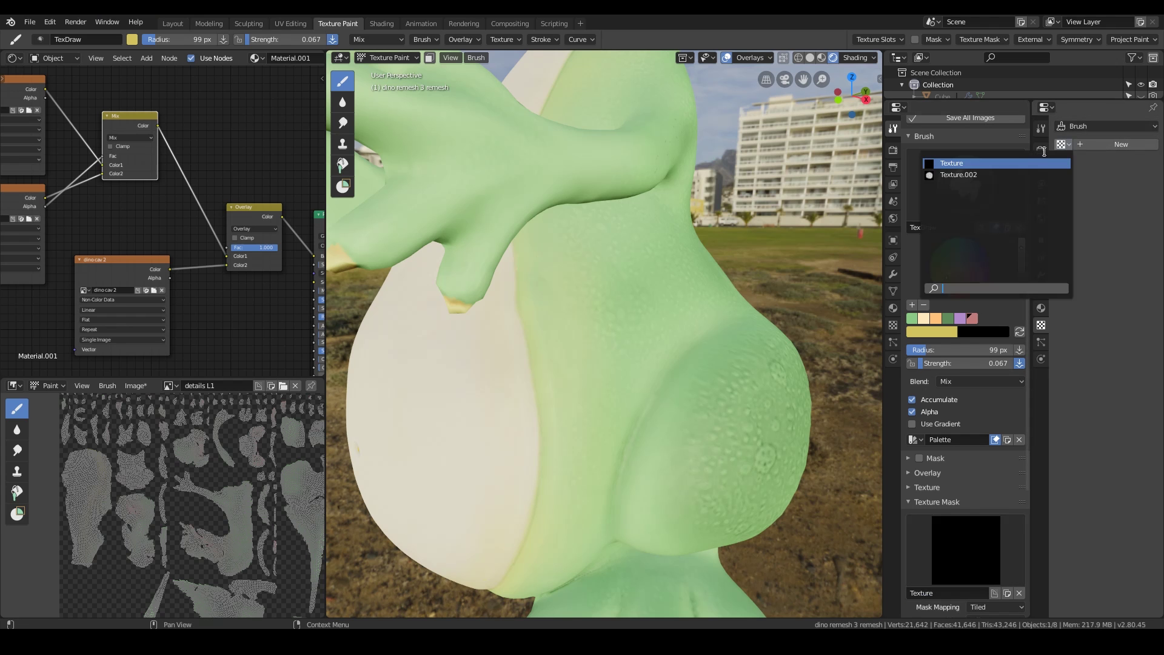
click(978, 165)
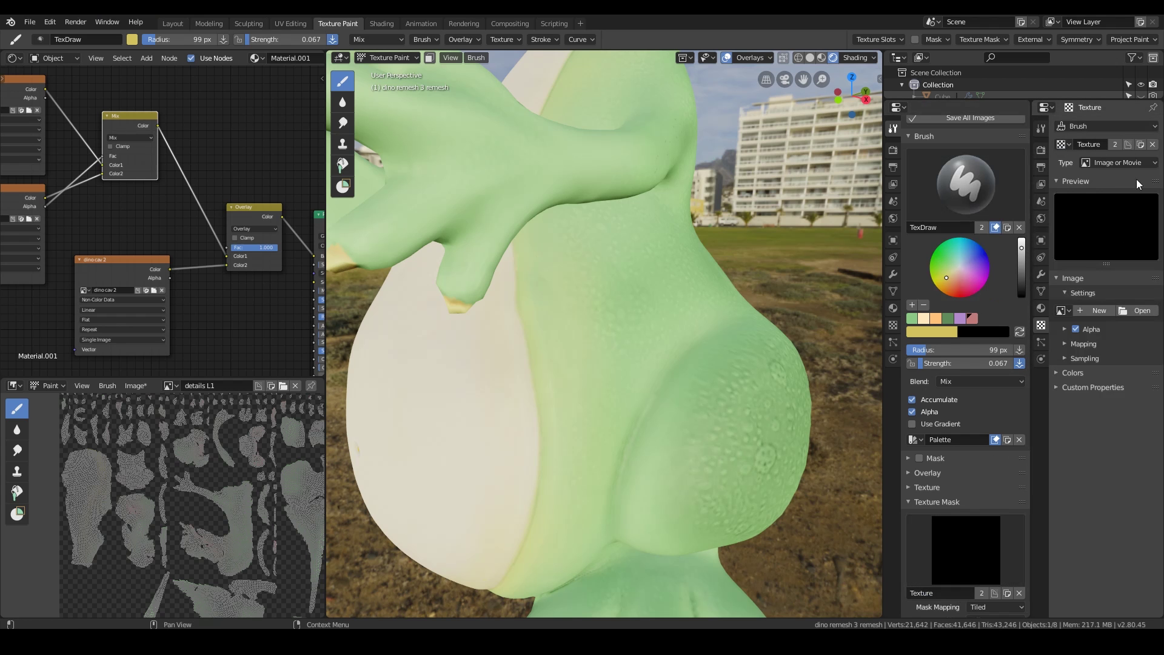
click(1128, 163)
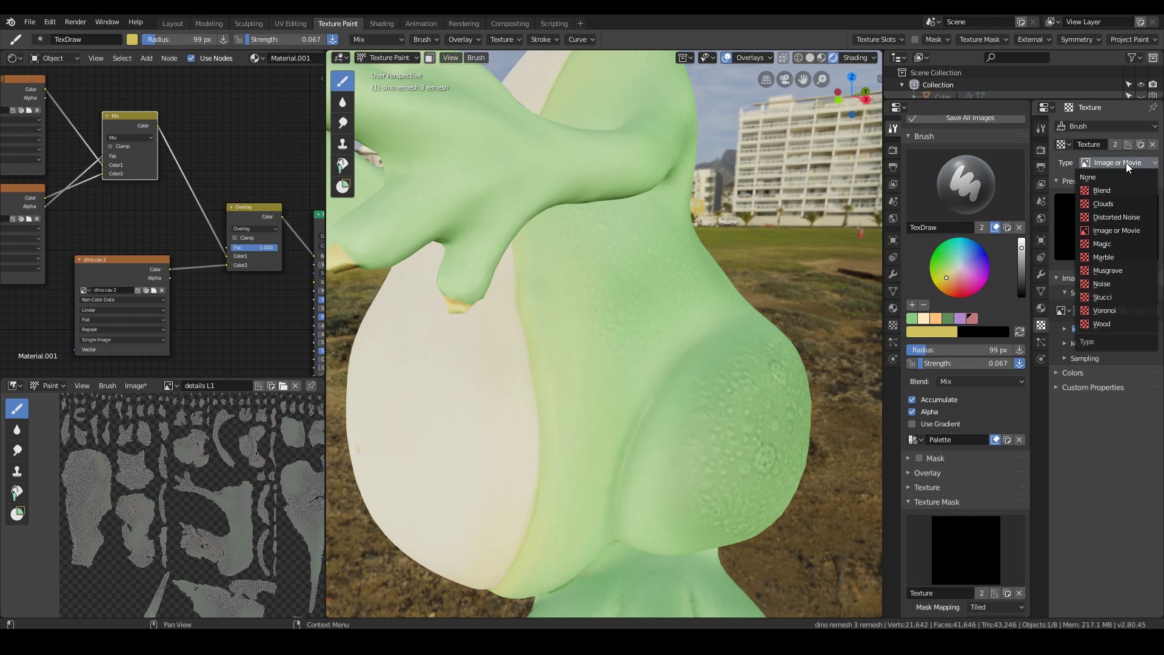
click(1123, 205)
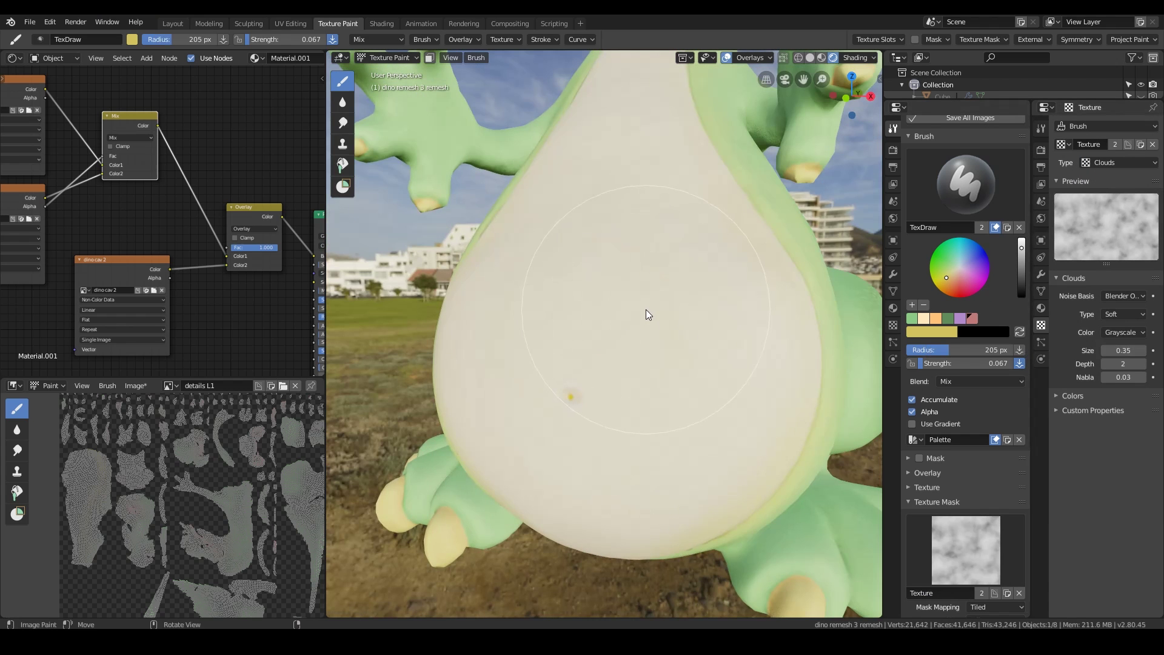
Step: Try a cloud-masked yellow stroke on the belly, adjust the brush radius to 307 px, and undo the stroke
drag(649, 315, 650, 312)
key(f)
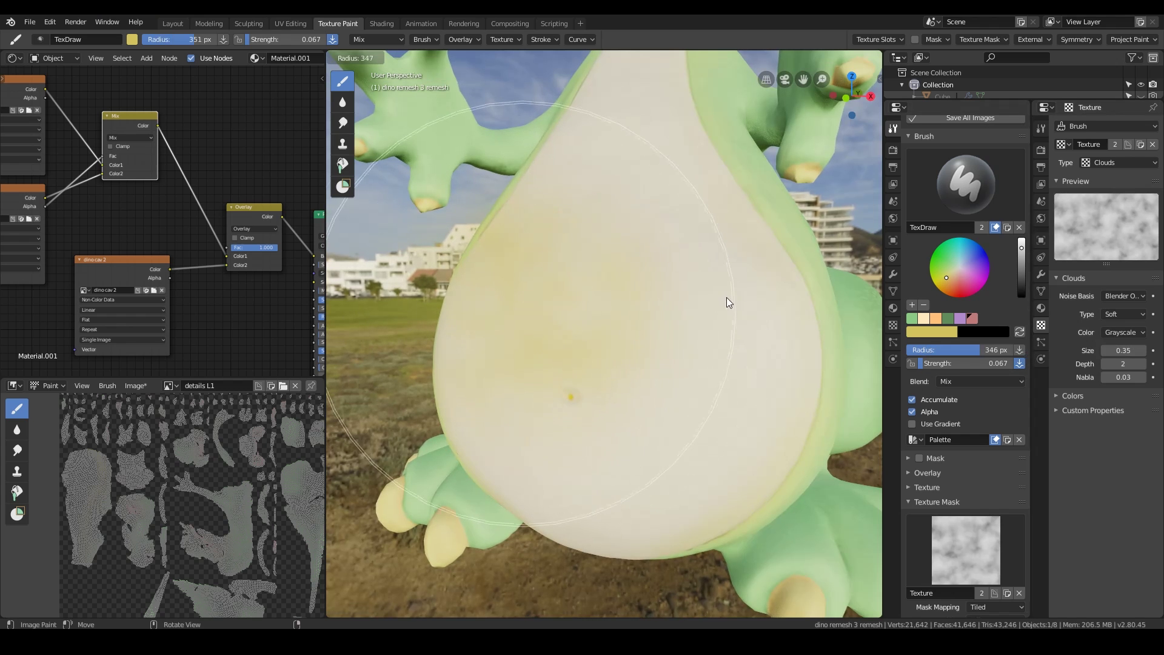
click(710, 324)
key(ctrl+z)
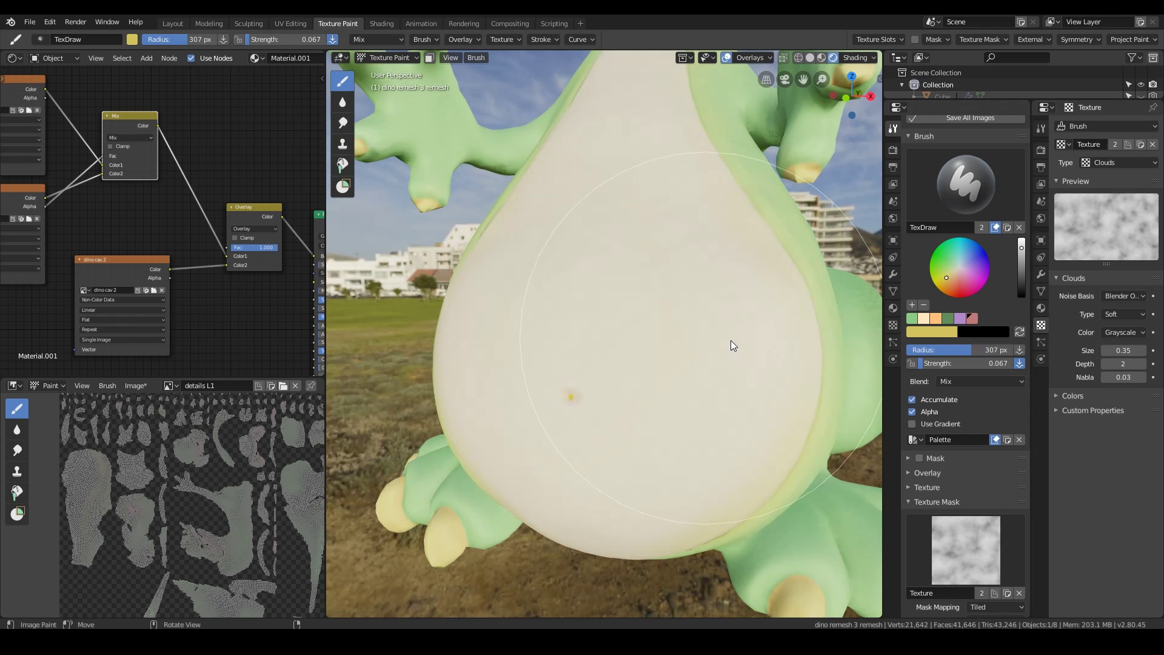
Step: Reduce the brush radius to 158 px and raise its strength to 0.351 for painting the belly
middle_drag(723, 281, 671, 420)
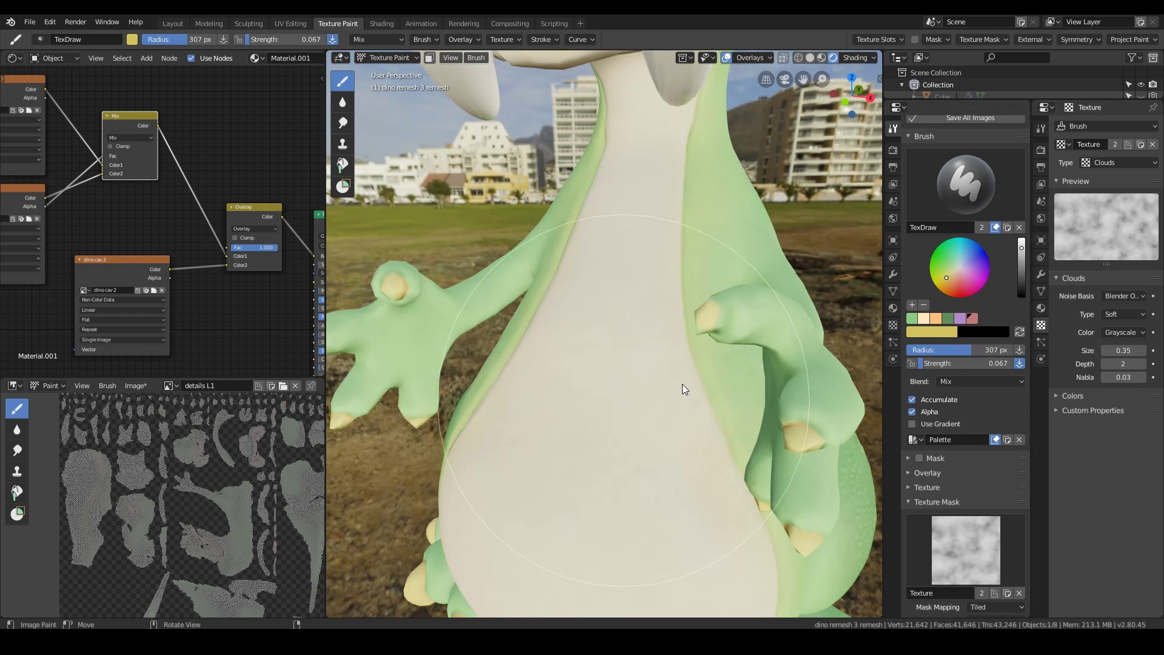
shift+middle_drag(696, 443, 692, 243)
middle_drag(691, 243, 692, 230)
click(577, 328)
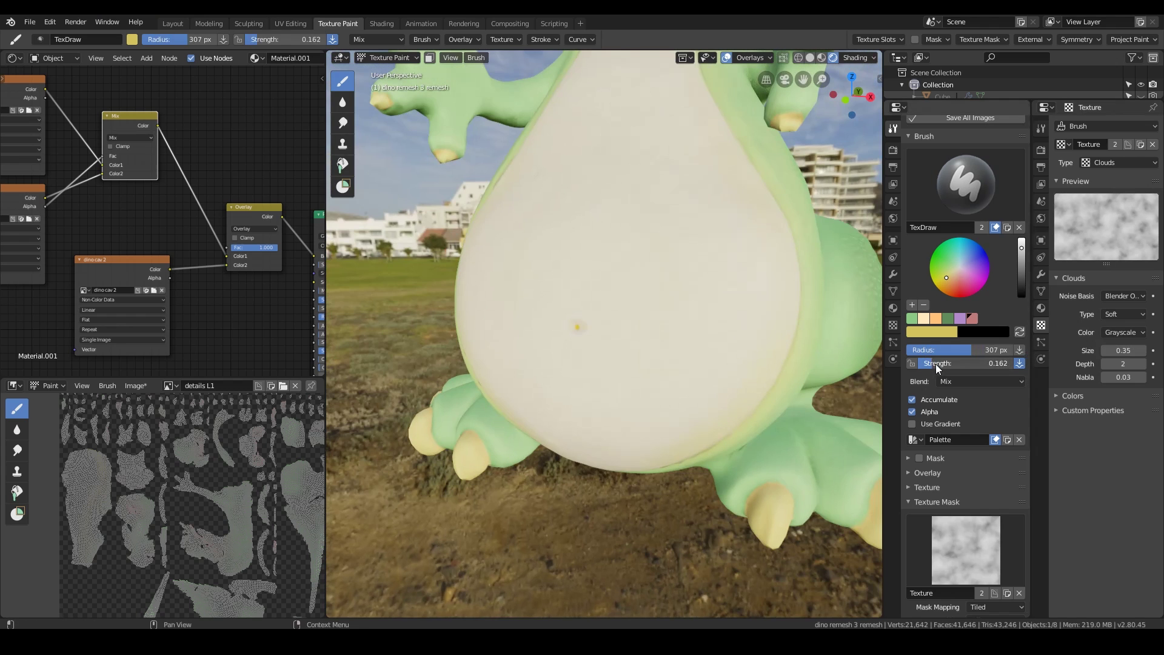
key(f)
click(729, 403)
mouse_move(729, 403)
middle_down()
mouse_move(726, 369)
mouse_move(643, 352)
middle_up()
drag(944, 365, 955, 366)
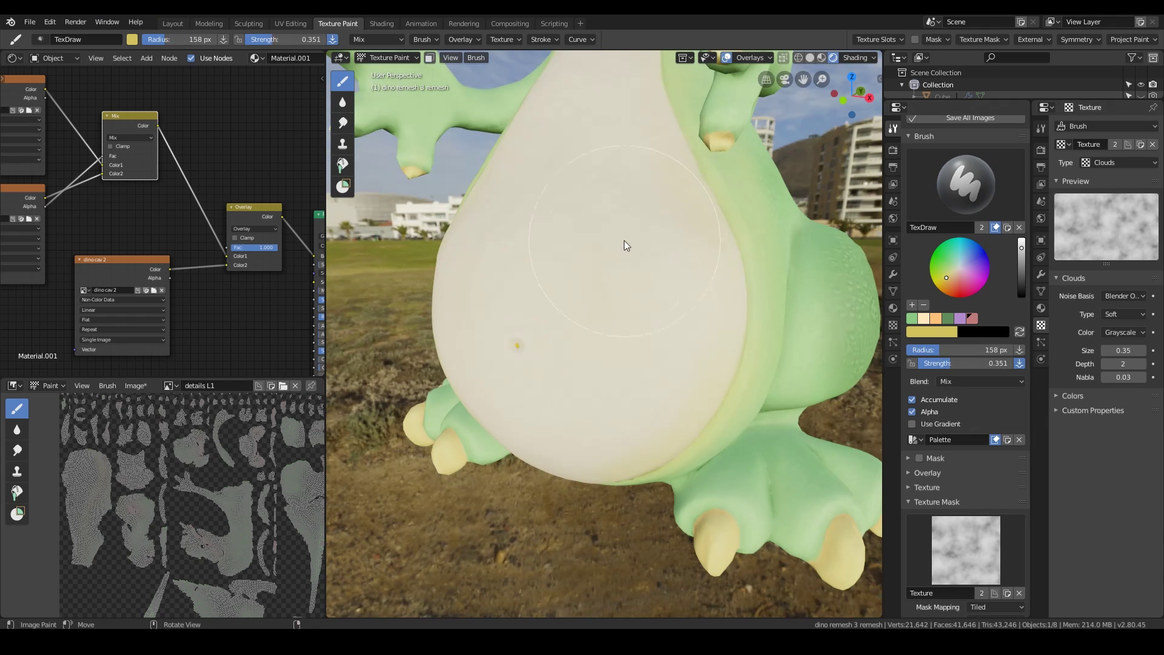
Step: Check the belly in material preview shading, return to rendered shading, and set the brush strength to 0.250
middle_drag(690, 297, 807, 364)
click(822, 58)
mouse_move(740, 291)
middle_down()
mouse_move(692, 267)
mouse_move(643, 273)
middle_up()
click(834, 57)
middle_drag(679, 327, 692, 295)
drag(941, 363, 928, 364)
mouse_move(631, 239)
middle_down()
mouse_move(740, 304)
mouse_move(752, 368)
mouse_move(689, 291)
mouse_move(668, 109)
mouse_move(594, 416)
mouse_move(741, 363)
mouse_move(564, 255)
middle_up()
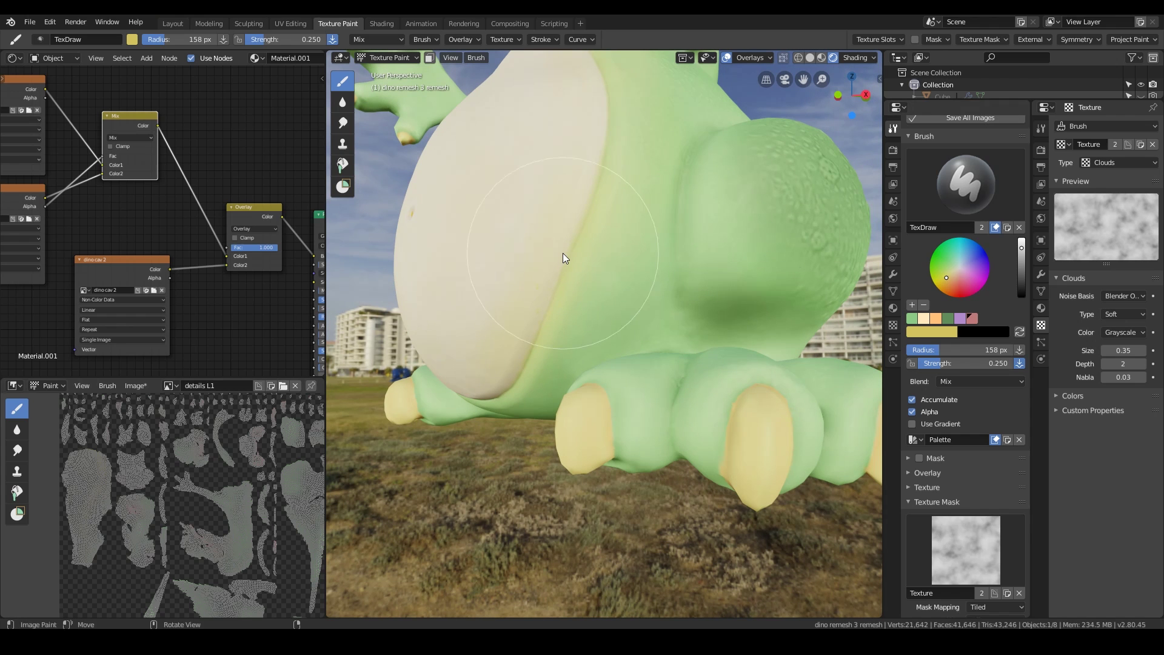
Step: Set the brush blend to Multiply, raise its strength to 0.540, and darken the yellow paint colour
click(968, 381)
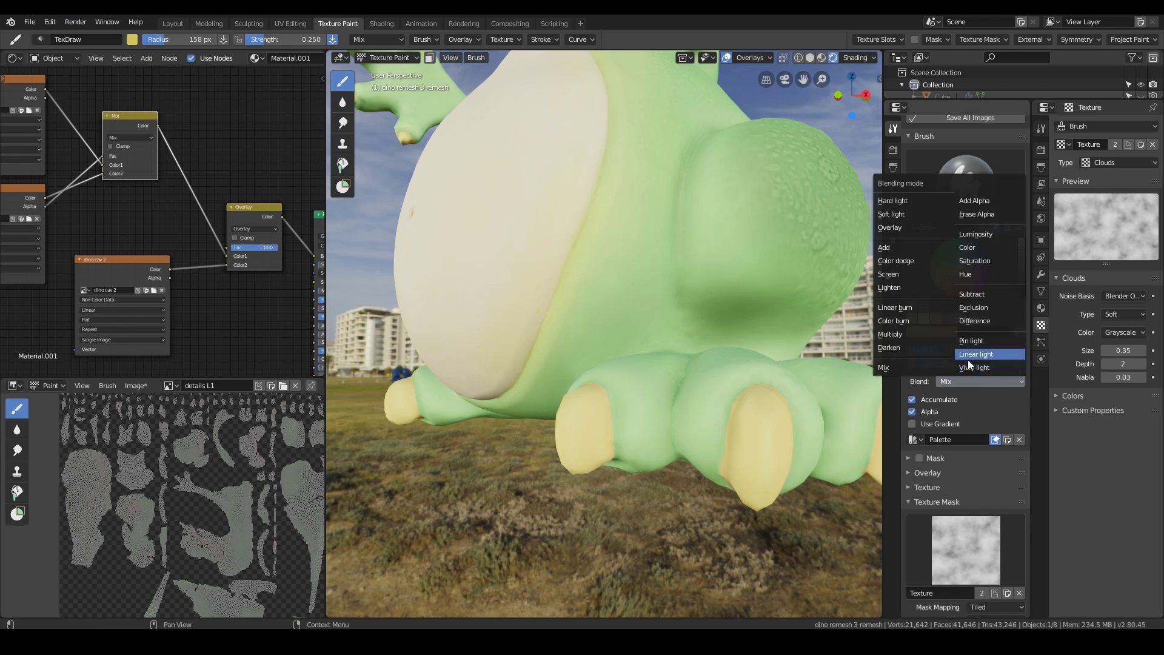
click(910, 335)
middle_drag(825, 289, 741, 322)
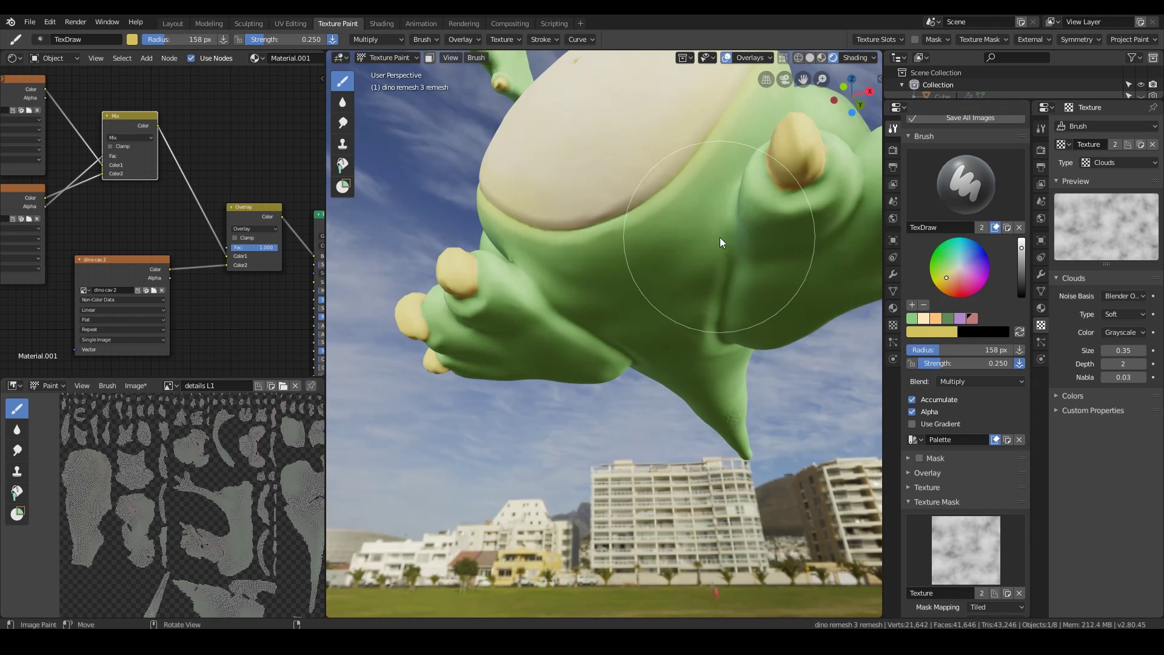
drag(949, 364, 986, 363)
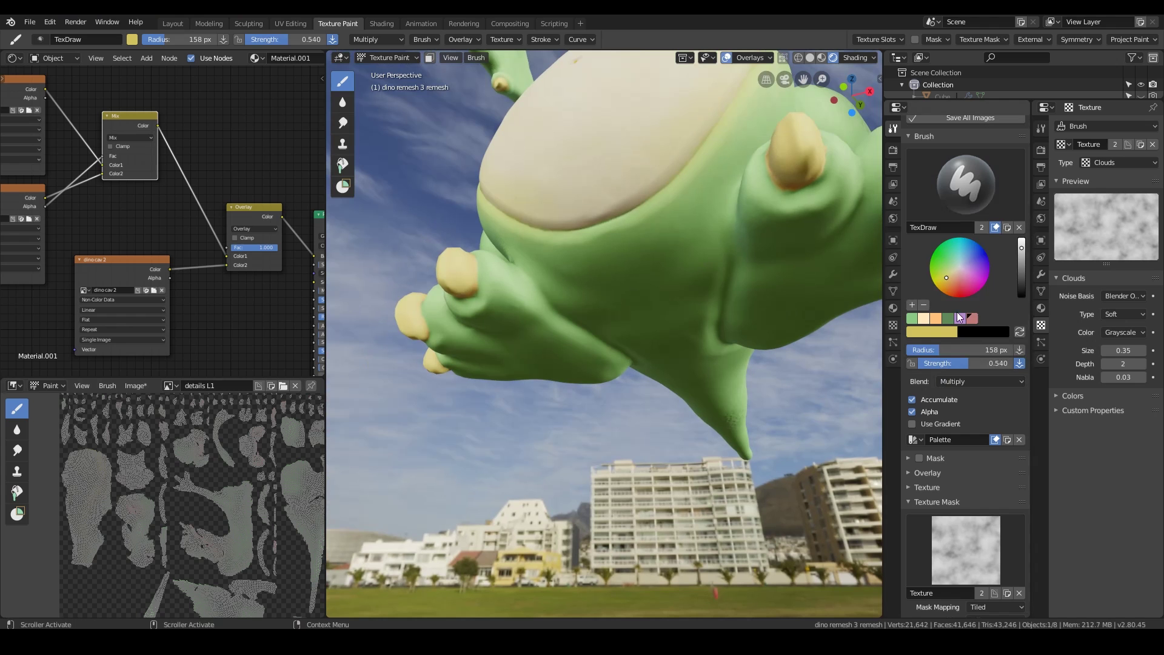
drag(1022, 248, 1022, 267)
Step: Remove the Clouds texture from the brush's texture mask and reduce the brush radius to 90 px
middle_drag(722, 239, 773, 349)
click(1019, 593)
key(f)
click(732, 294)
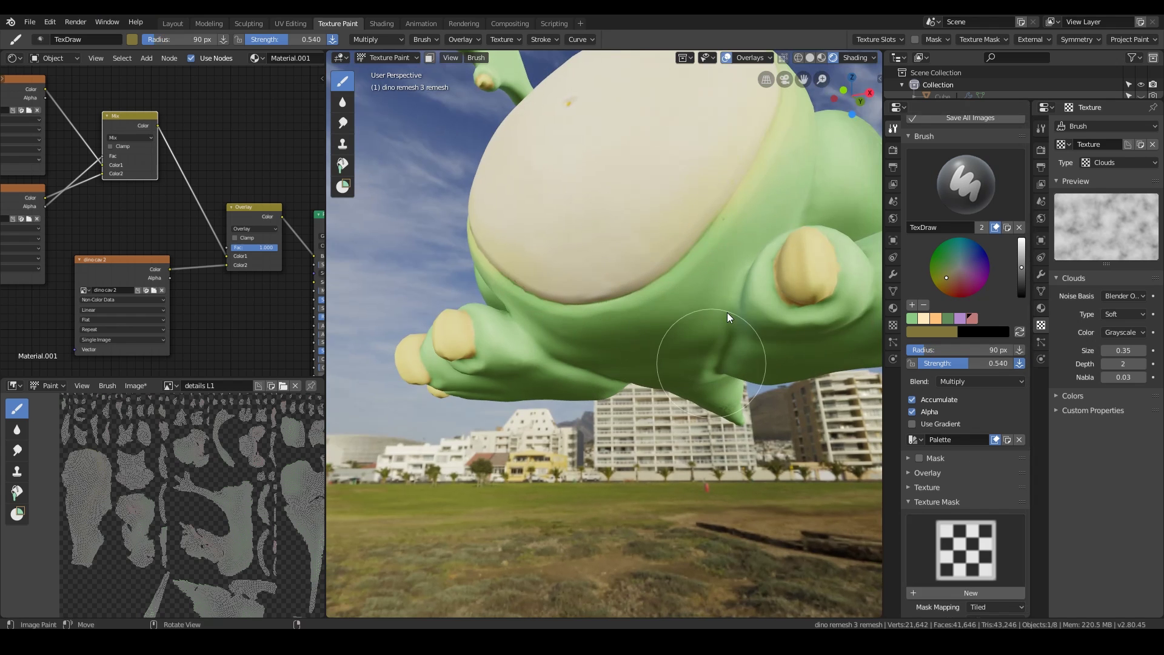
Step: Darken the creases around the thigh and between the toes with Multiply strokes
middle_drag(789, 383, 768, 419)
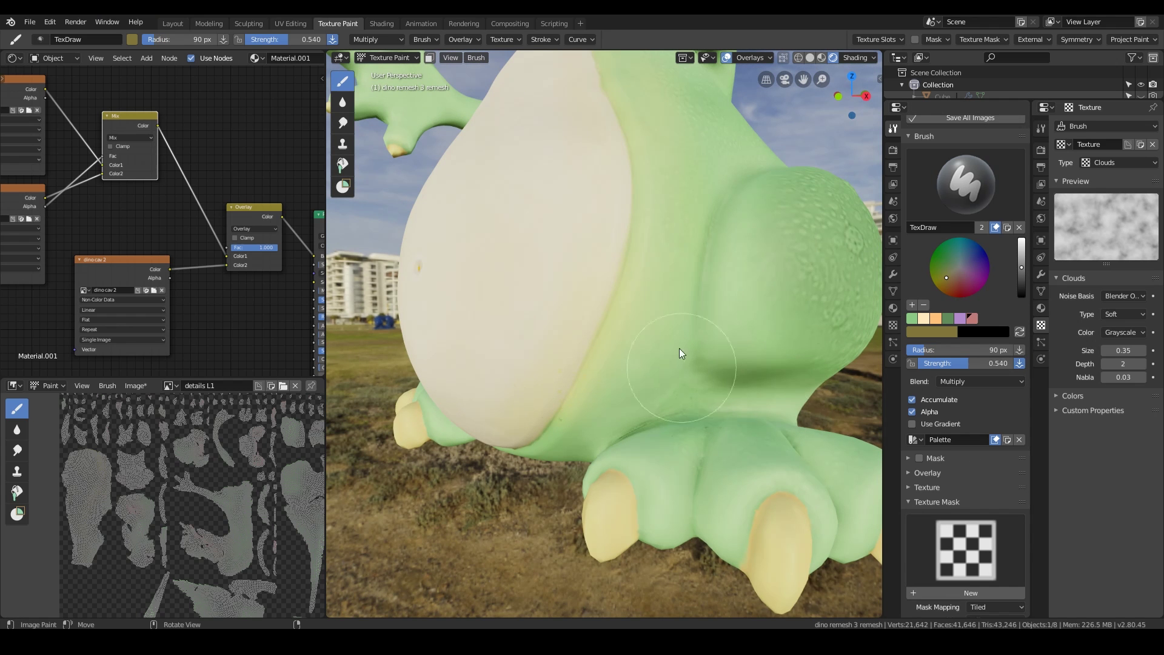
middle_drag(682, 380, 677, 439)
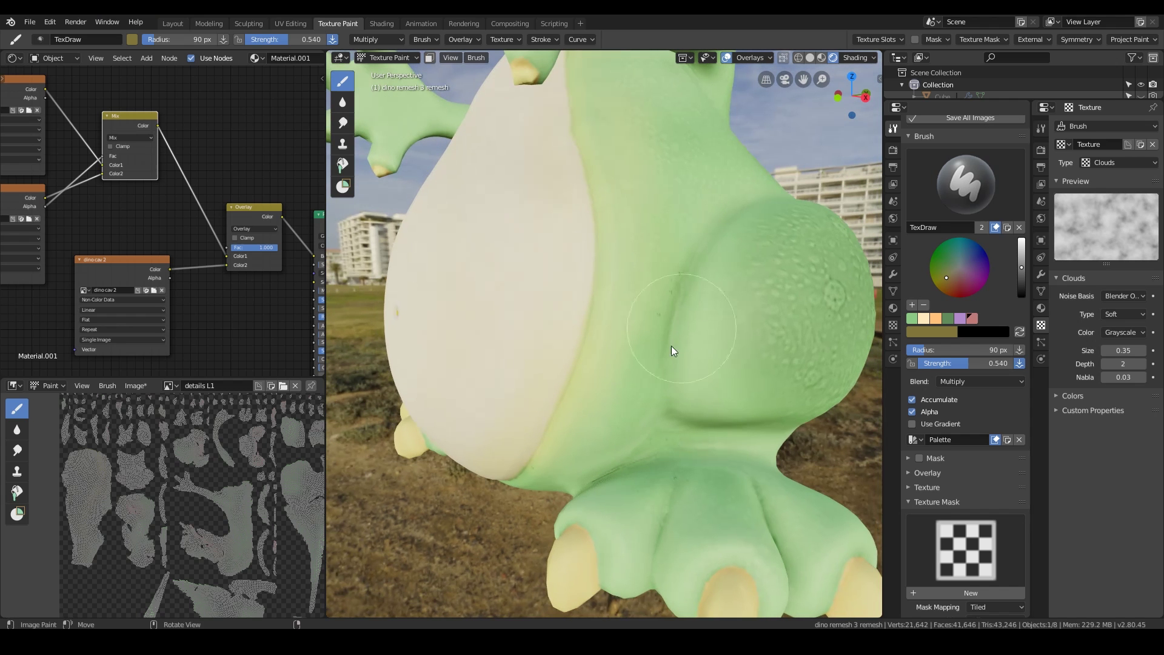
middle_drag(799, 267, 655, 244)
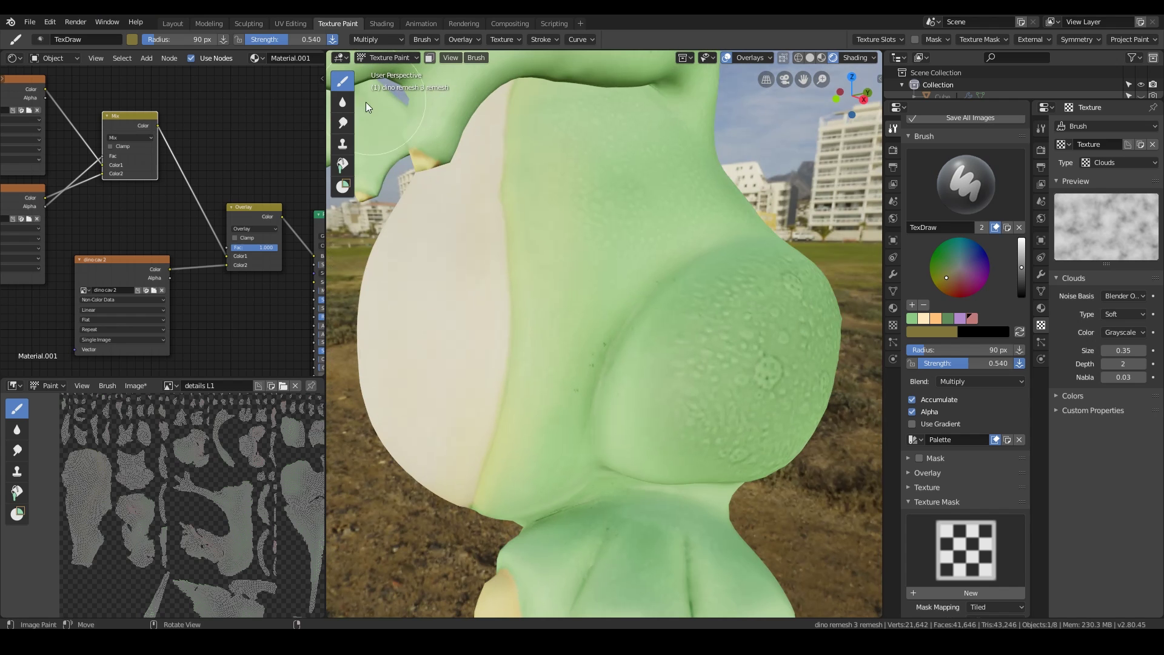
Step: Blend the dark shading around the thigh crease and foot with the Smear brush
click(343, 121)
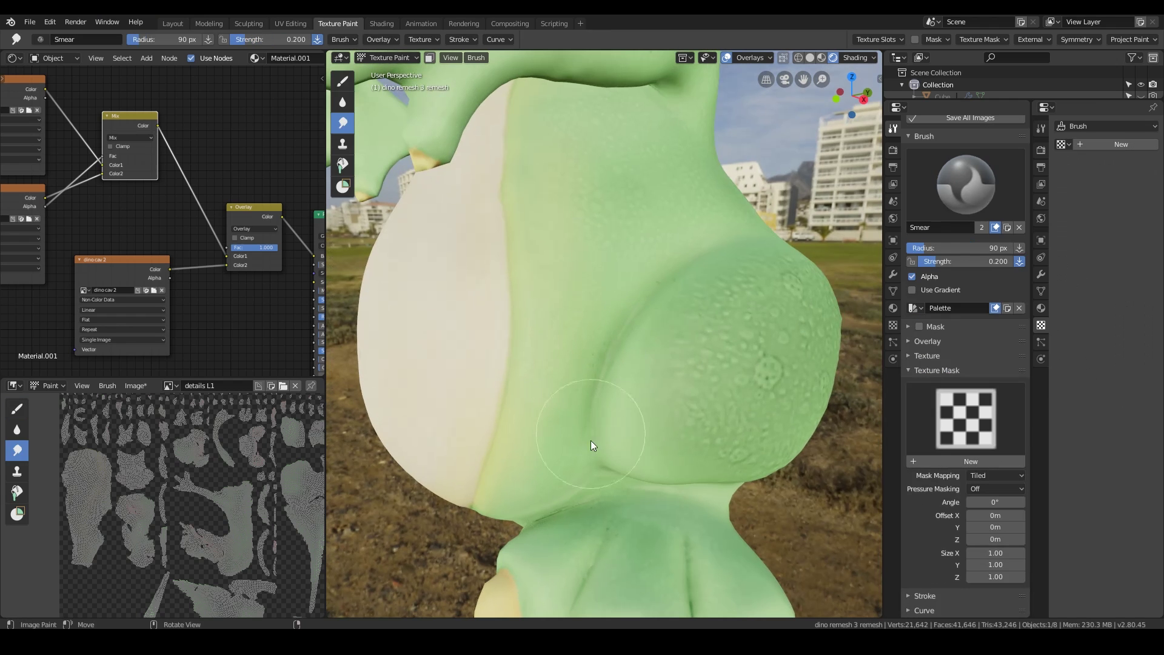
mouse_move(645, 300)
middle_down()
mouse_move(792, 433)
mouse_move(794, 391)
mouse_move(752, 392)
mouse_move(736, 358)
mouse_move(675, 426)
mouse_move(686, 442)
mouse_move(708, 423)
mouse_move(660, 293)
middle_up()
scroll(737, 357, down, 5)
scroll(660, 293, up, 6)
shift+middle_drag(540, 395, 624, 407)
scroll(625, 408, up, 2)
scroll(641, 431, up, 1)
Step: Examine the shading on the leg and foot and the painted UV islands of the details L1 texture
key(1)
scroll(815, 424, down, 5)
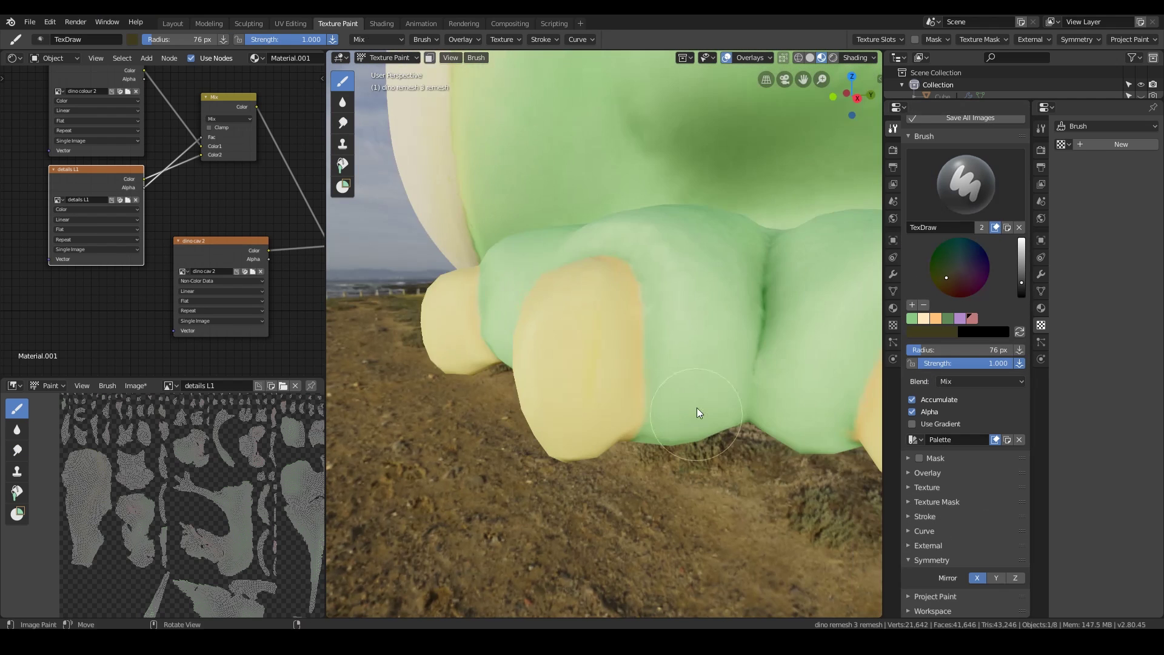
middle_drag(696, 408, 656, 476)
scroll(697, 411, down, 2)
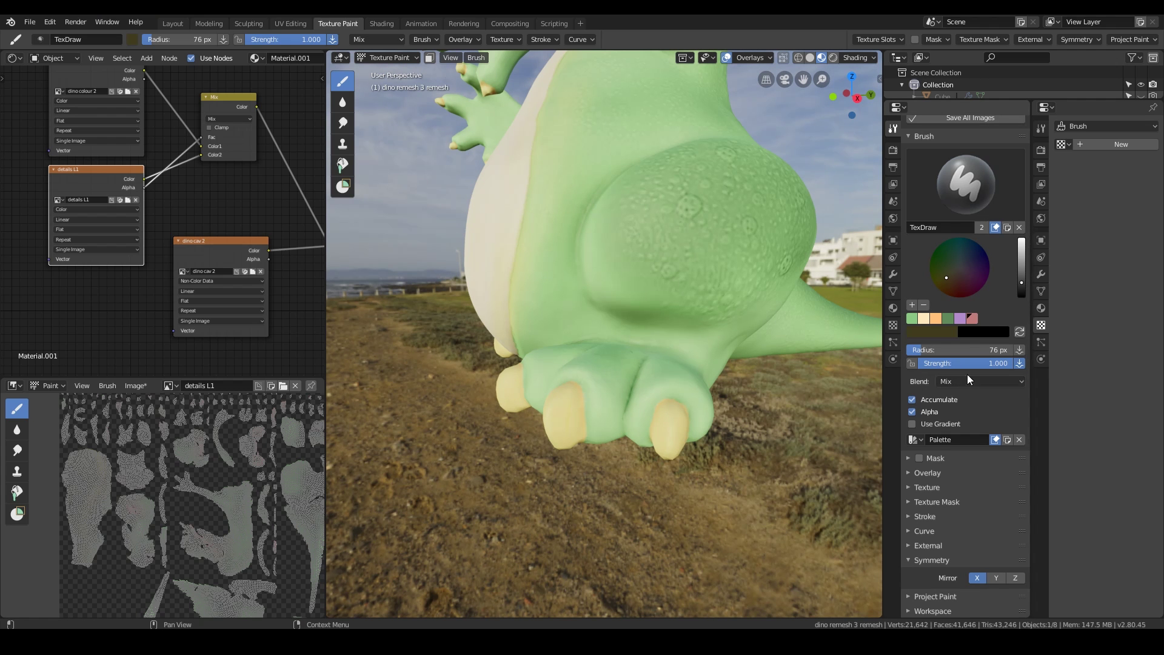
ctrl+middle_drag(188, 513, 192, 504)
scroll(191, 504, up, 5)
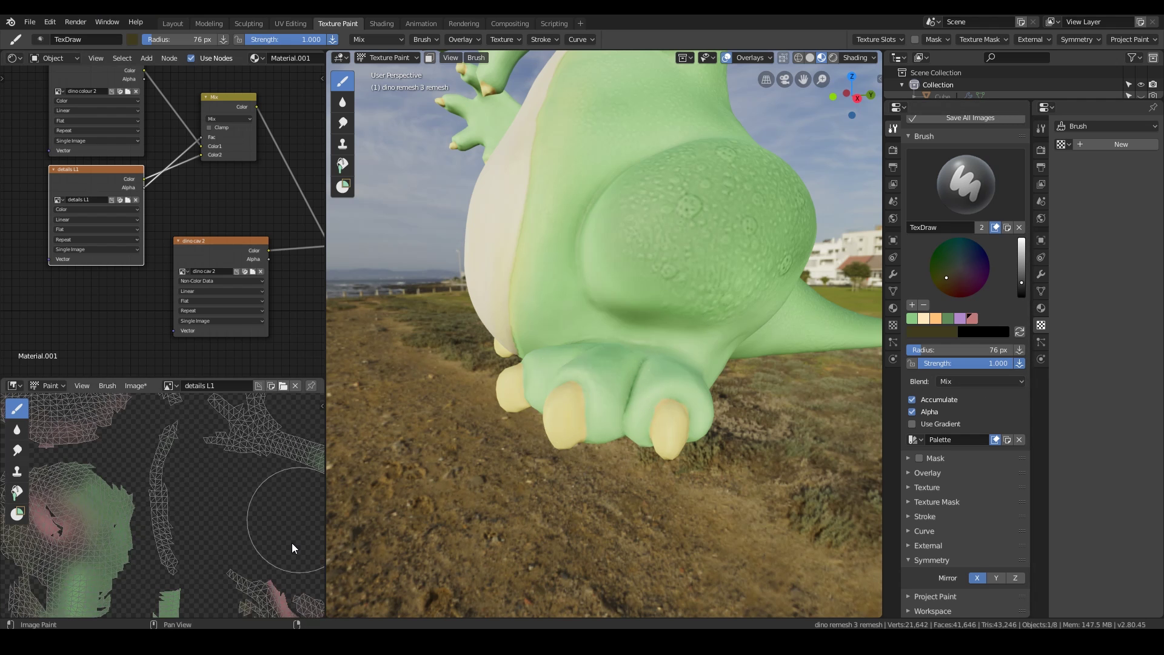
middle_drag(643, 388, 579, 411)
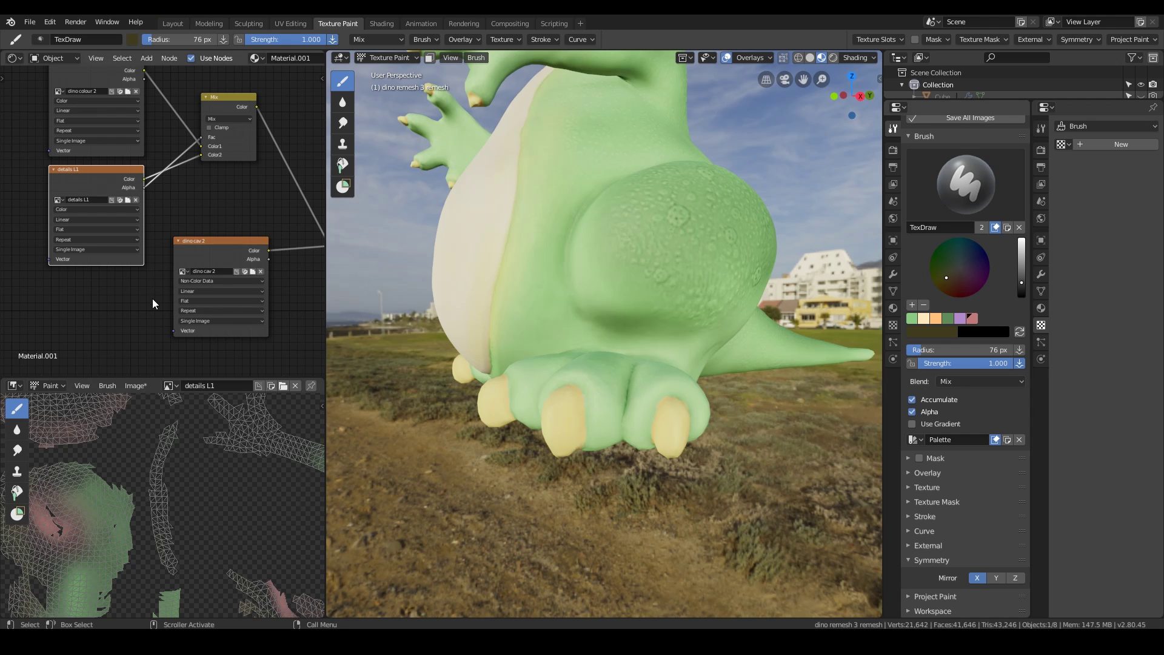
Step: Select the dino colour 2 texture node and try Multiply blending on the leg in rendered shading
click(97, 82)
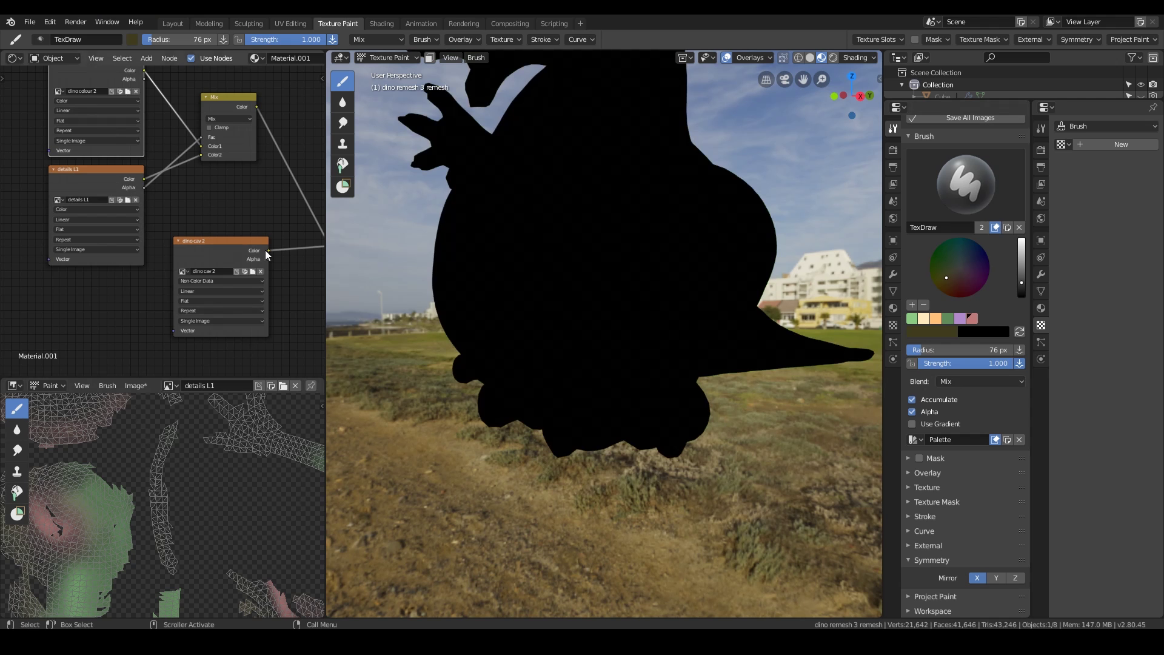
click(833, 58)
scroll(633, 328, up, 3)
click(964, 382)
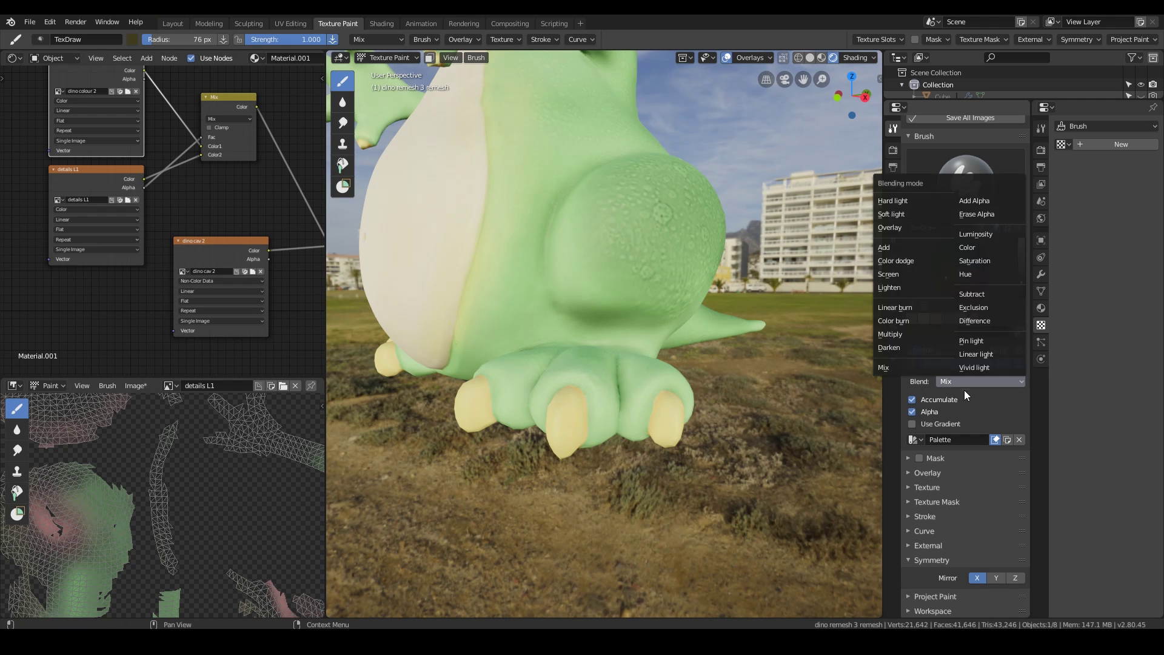
click(908, 335)
middle_drag(647, 335, 616, 322)
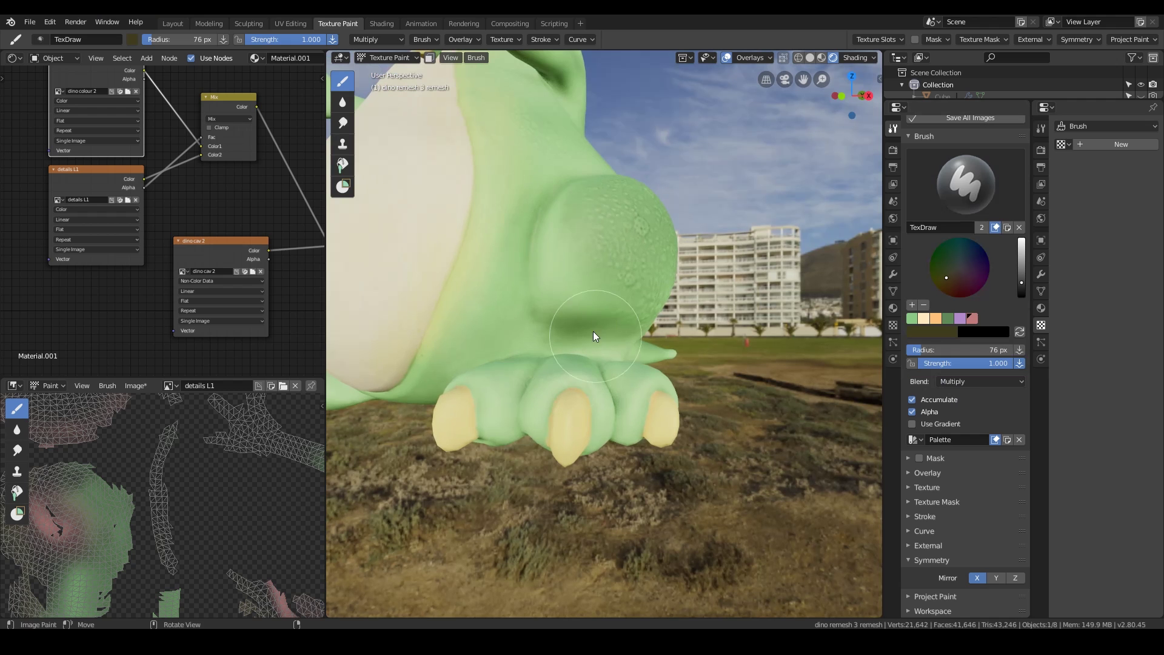
Step: Undo the recent strokes, return to material preview shading, and make details L1 the active paint slot
key(ctrl+z)
click(822, 58)
middle_drag(632, 294, 735, 403)
key(ctrl+z)
scroll(954, 215, up, 5)
click(952, 213)
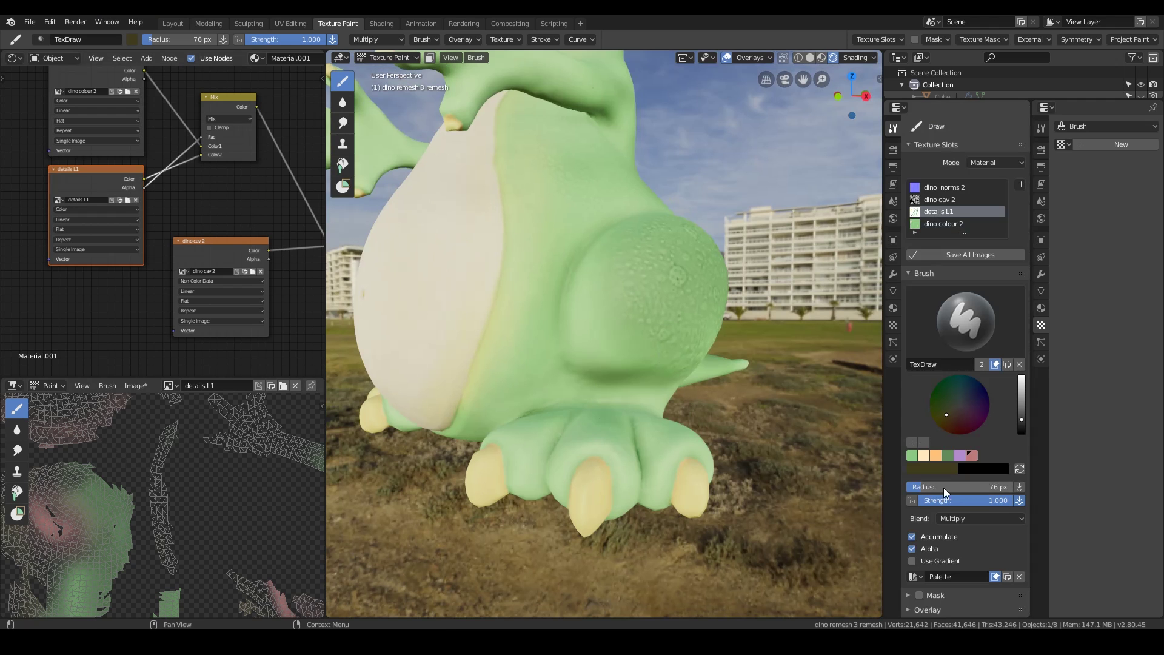
Step: Paint soft Mix shading around the base of the toe claws with a 54 px brush at strength 0.128
scroll(639, 502, up, 3)
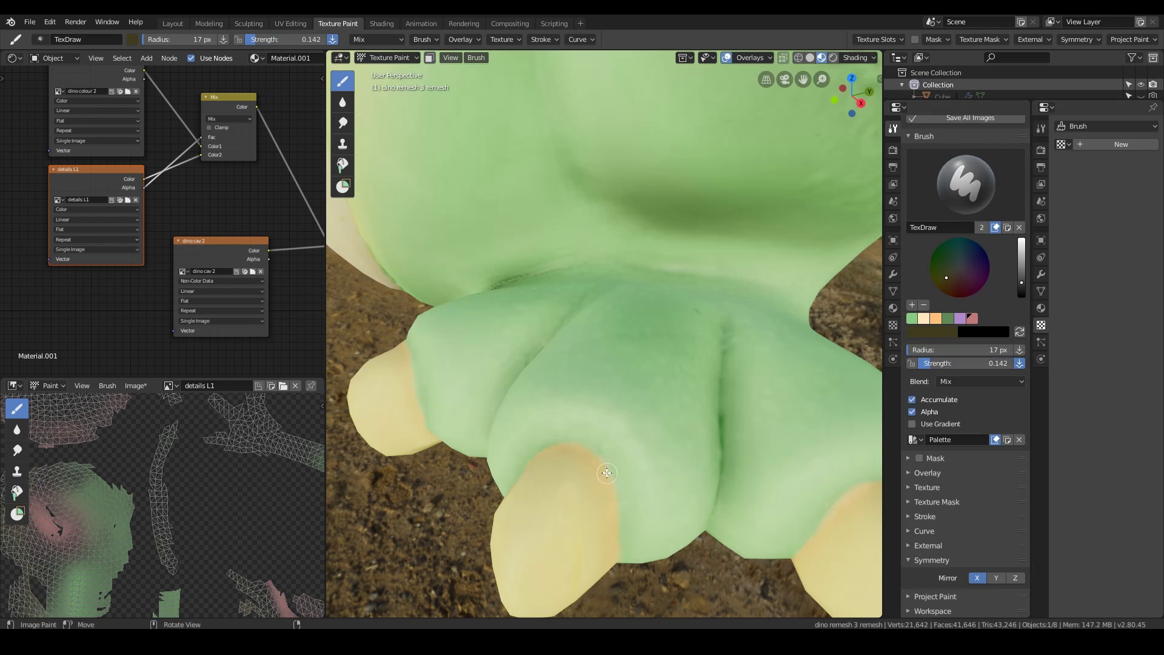
middle_drag(607, 473, 619, 397)
click(506, 448)
shift+middle_drag(470, 485, 467, 333)
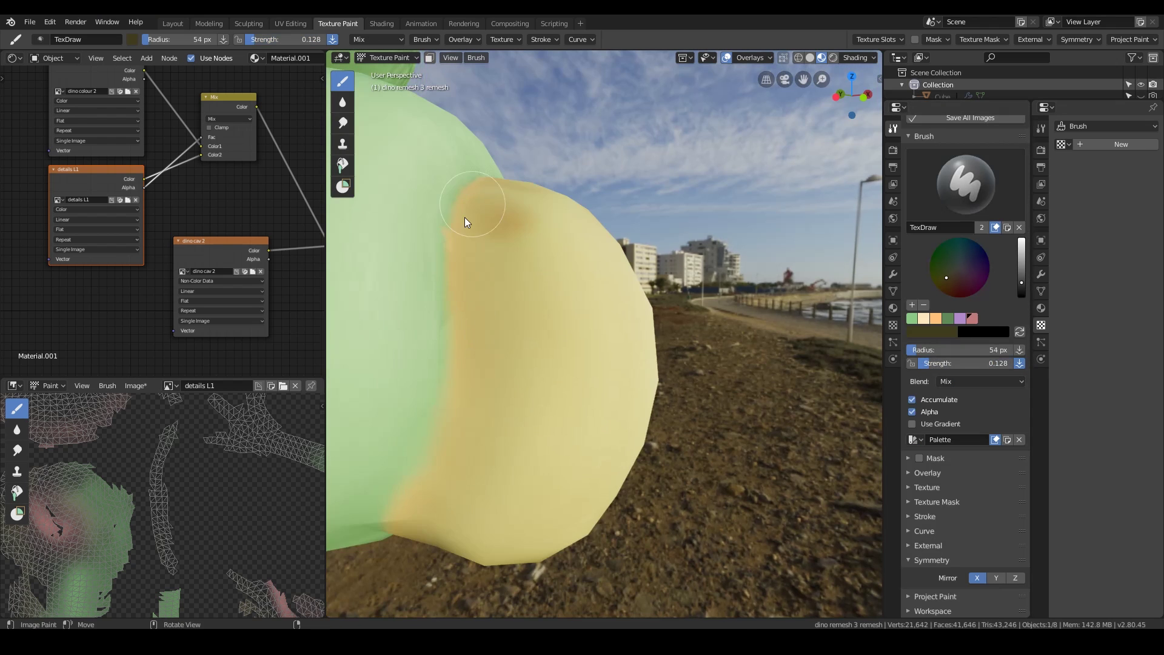
scroll(570, 395, down, 4)
mouse_move(467, 515)
middle_down()
mouse_move(569, 395)
mouse_move(618, 236)
middle_up()
scroll(619, 237, up, 4)
Step: Resize the brush and continue shading the claw bases from several sides
key(f)
drag(619, 236, 597, 279)
mouse_move(618, 237)
middle_down()
mouse_move(673, 236)
mouse_move(572, 421)
mouse_move(633, 308)
mouse_move(481, 176)
mouse_move(613, 229)
mouse_move(575, 372)
mouse_move(696, 432)
mouse_move(697, 449)
mouse_move(602, 515)
mouse_move(624, 354)
mouse_move(554, 356)
mouse_move(537, 394)
mouse_move(637, 333)
mouse_move(559, 395)
mouse_move(762, 398)
mouse_move(631, 350)
mouse_move(665, 376)
middle_up()
scroll(624, 354, up, 5)
scroll(693, 442, down, 5)
scroll(595, 384, up, 5)
mouse_move(693, 443)
shift+middle_down()
mouse_move(595, 384)
mouse_move(624, 423)
shift+middle_up()
scroll(624, 423, up, 3)
drag(624, 423, 618, 285)
mouse_move(624, 428)
middle_down()
mouse_move(603, 285)
mouse_move(544, 403)
mouse_move(613, 366)
mouse_move(597, 337)
middle_up()
drag(517, 280, 461, 425)
middle_drag(580, 312, 561, 323)
Step: Resize the brush, add another shading stroke at the claws, and blend it with the Smear brush
key(f)
mouse_move(521, 316)
mouse_down()
mouse_move(525, 402)
mouse_move(558, 377)
mouse_up()
click(343, 123)
mouse_move(619, 370)
middle_down()
mouse_move(638, 403)
mouse_move(618, 307)
mouse_move(651, 444)
mouse_move(642, 181)
mouse_move(614, 381)
mouse_move(729, 447)
middle_up()
scroll(618, 307, down, 8)
scroll(641, 181, up, 6)
Step: Return to the Draw brush and shade the finger claw below the mouth with a 60 px radius and 0.095 strength
key(1)
mouse_move(587, 401)
middle_down()
mouse_move(599, 419)
mouse_move(527, 468)
mouse_move(675, 479)
mouse_move(639, 429)
mouse_move(693, 421)
mouse_move(599, 359)
mouse_move(644, 411)
mouse_move(673, 357)
mouse_move(551, 311)
mouse_move(780, 531)
mouse_move(627, 370)
mouse_move(557, 405)
mouse_move(555, 421)
mouse_move(620, 332)
mouse_move(580, 466)
mouse_move(642, 333)
middle_up()
key(f)
drag(555, 285, 598, 305)
mouse_move(599, 304)
middle_down()
mouse_move(526, 246)
mouse_move(598, 359)
mouse_move(640, 374)
mouse_move(583, 340)
middle_up()
Step: Select the dino colour 2 node and try switching the active paint slot between dino colour 2 and details L1
mouse_move(119, 144)
middle_down()
mouse_move(144, 270)
mouse_move(148, 216)
middle_up()
click(122, 153)
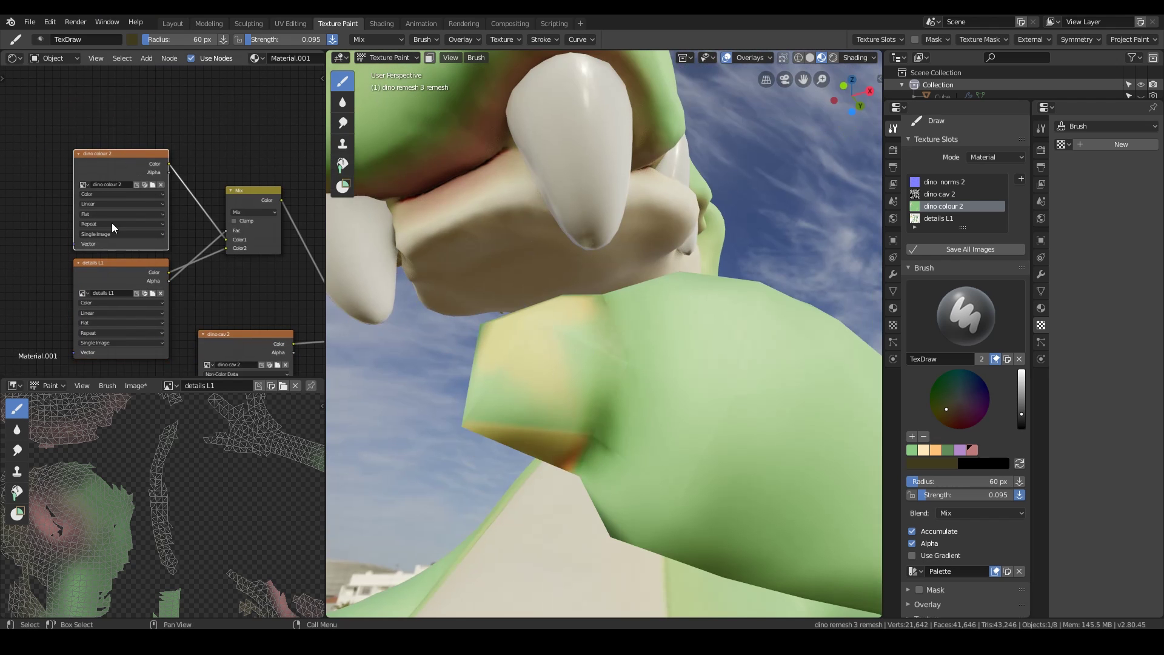
click(947, 219)
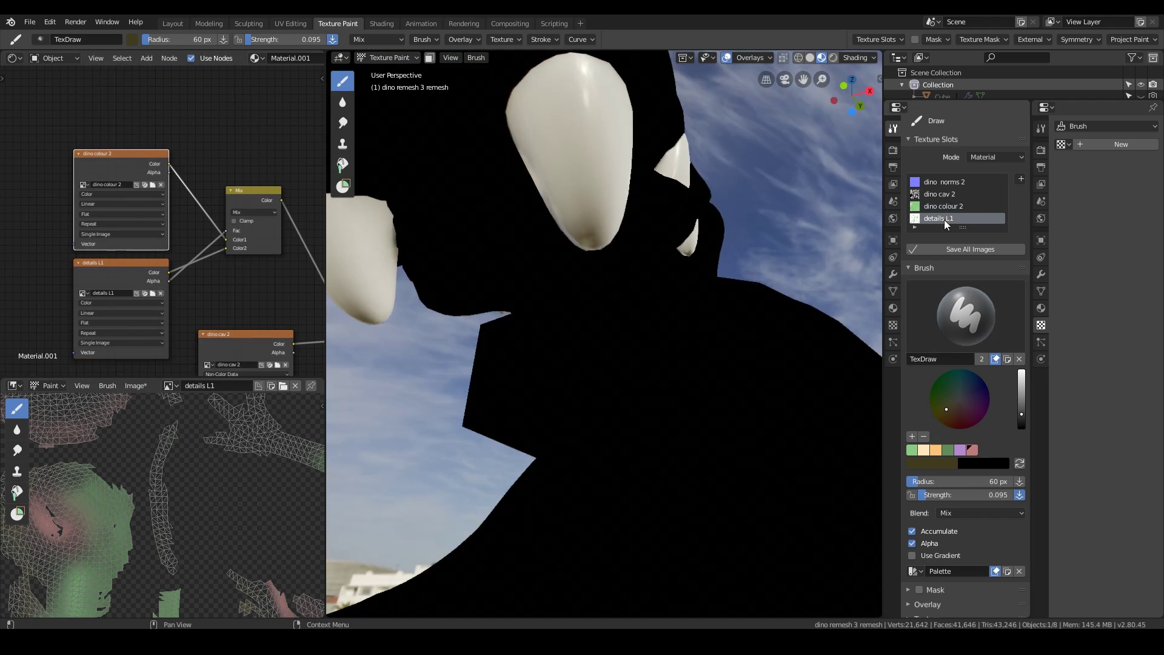
click(948, 207)
click(947, 220)
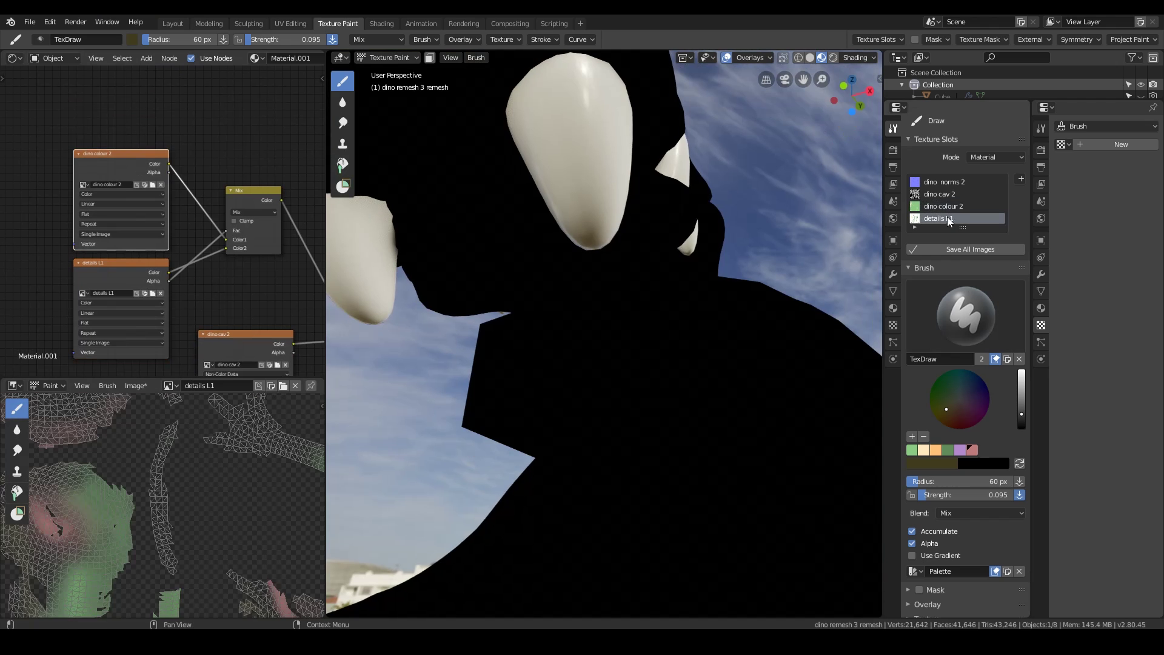
click(956, 207)
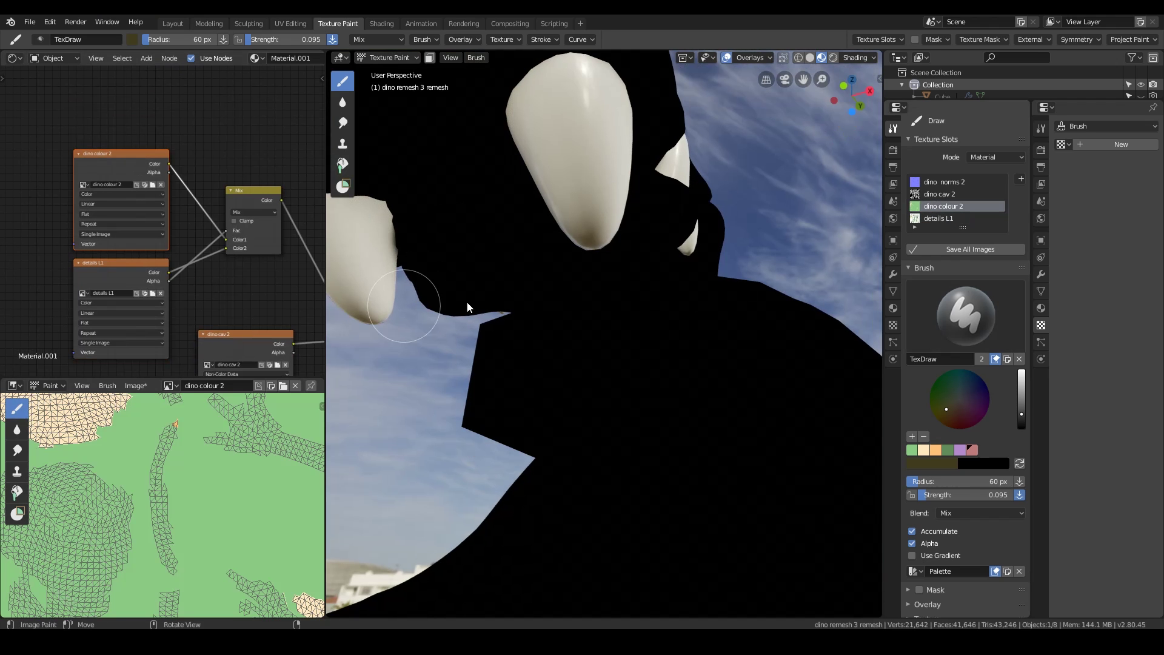
click(952, 219)
click(956, 208)
click(953, 218)
click(958, 207)
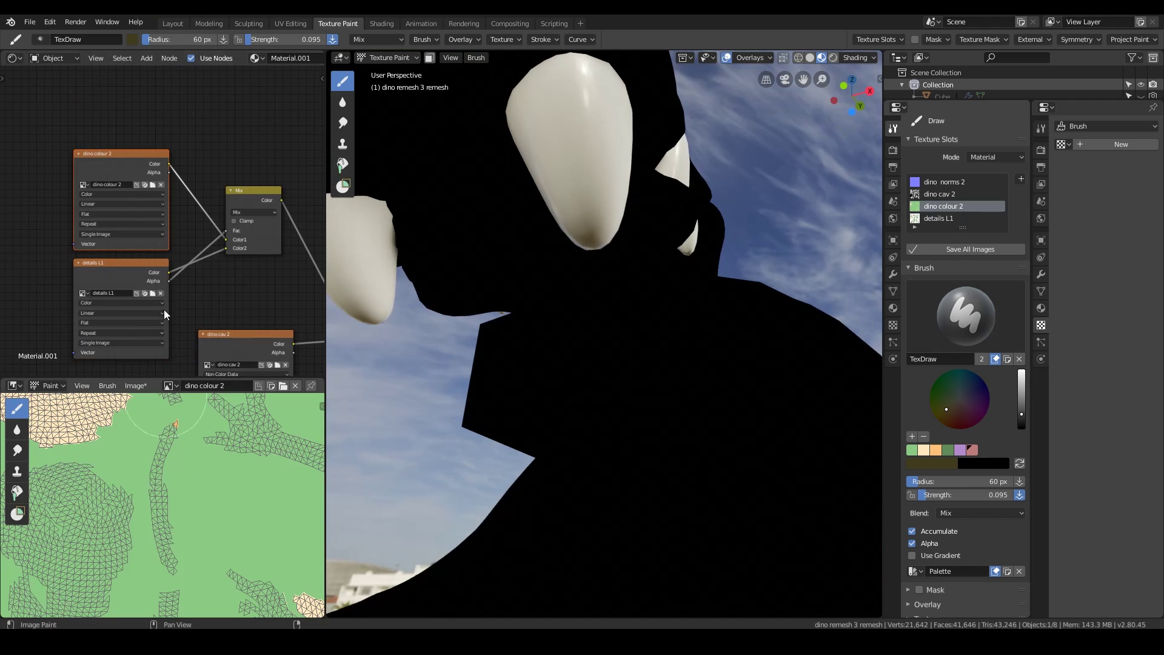
Step: Make details L1 the active slot, pick the orange palette colour, and paint the base of the finger claws
click(834, 58)
mouse_move(754, 194)
middle_down()
mouse_move(657, 334)
mouse_move(620, 358)
middle_up()
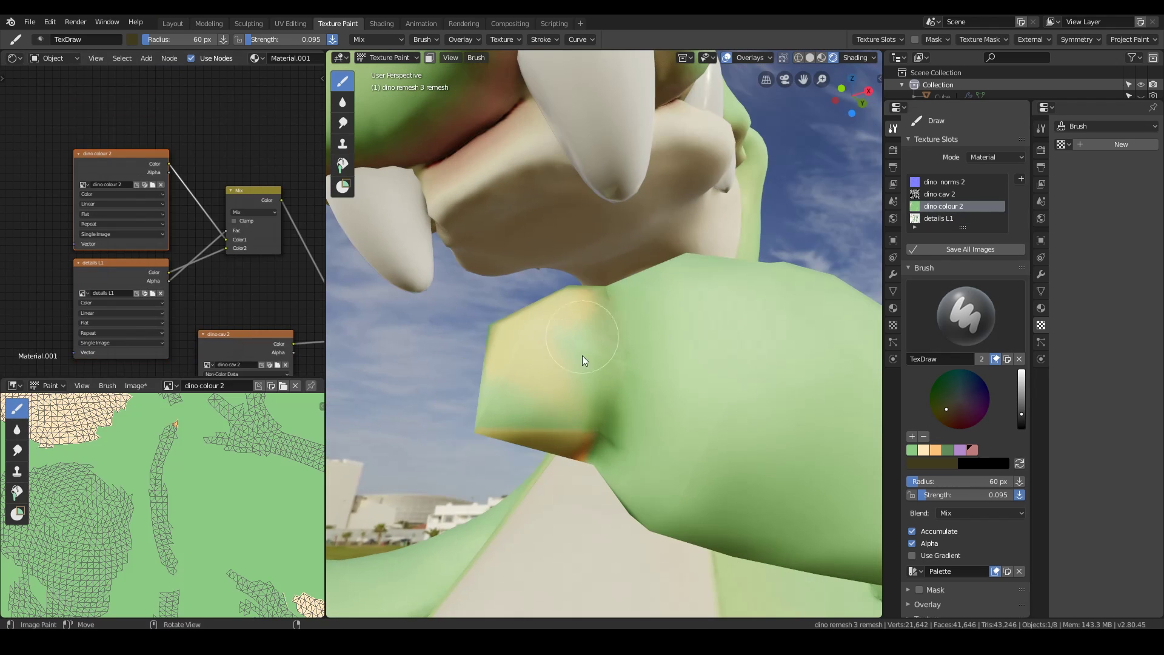
click(955, 207)
click(936, 450)
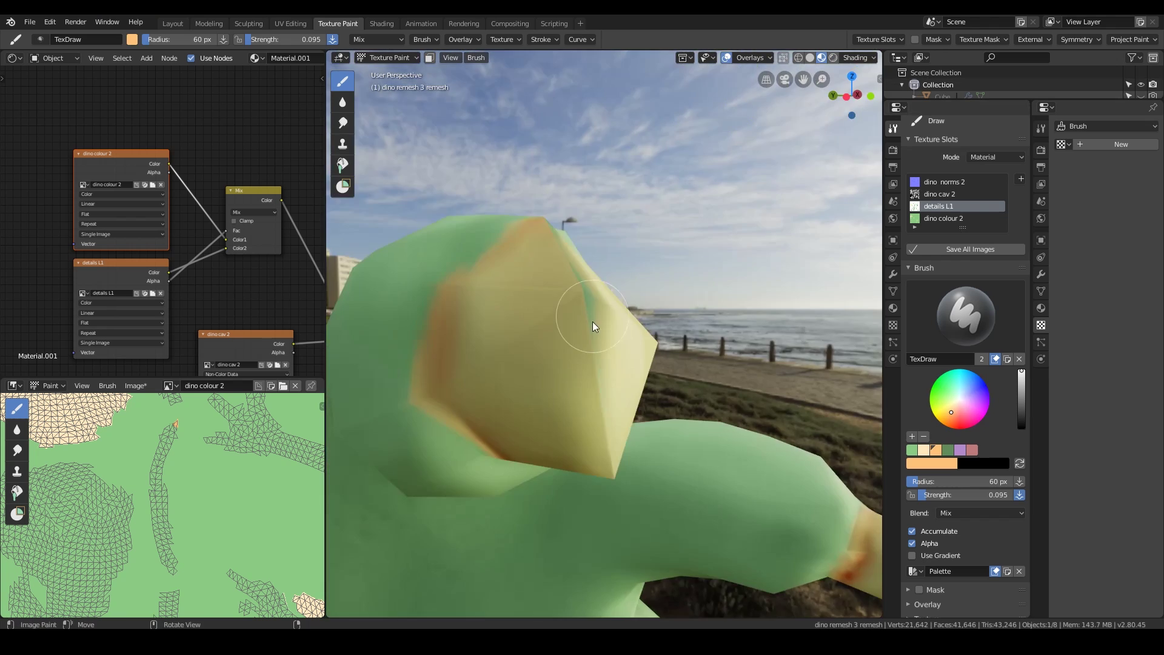
middle_drag(592, 322, 589, 413)
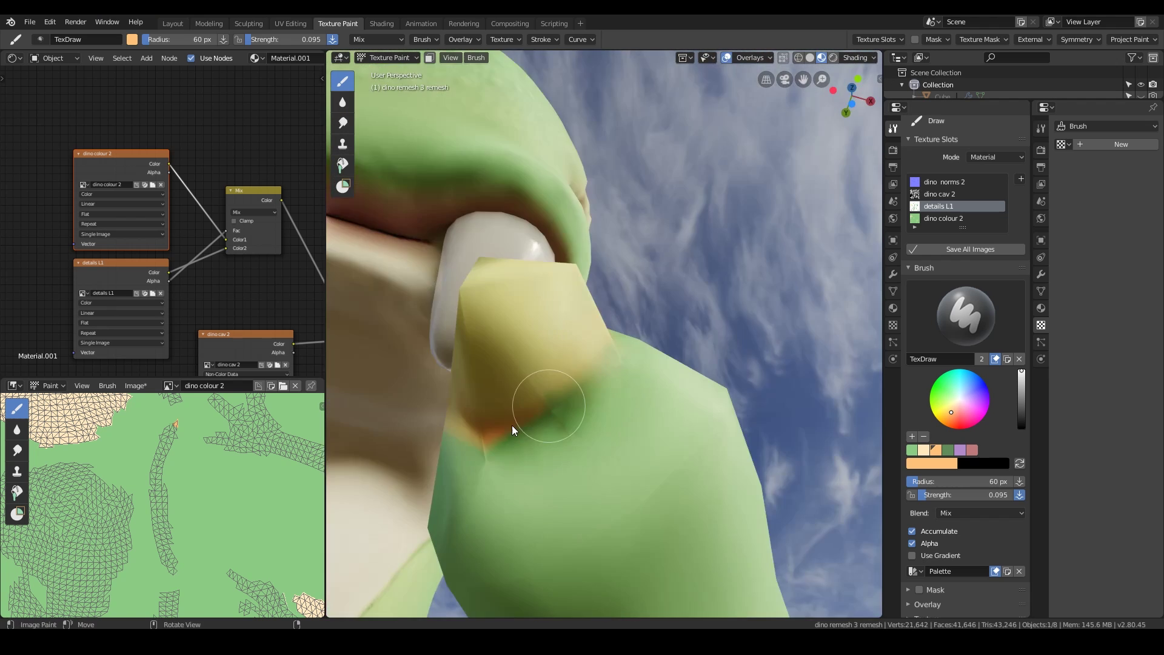
middle_drag(512, 429, 611, 357)
Step: Select the details L1 node, choose a darker orange-yellow, and paint it over the finger claw
click(114, 273)
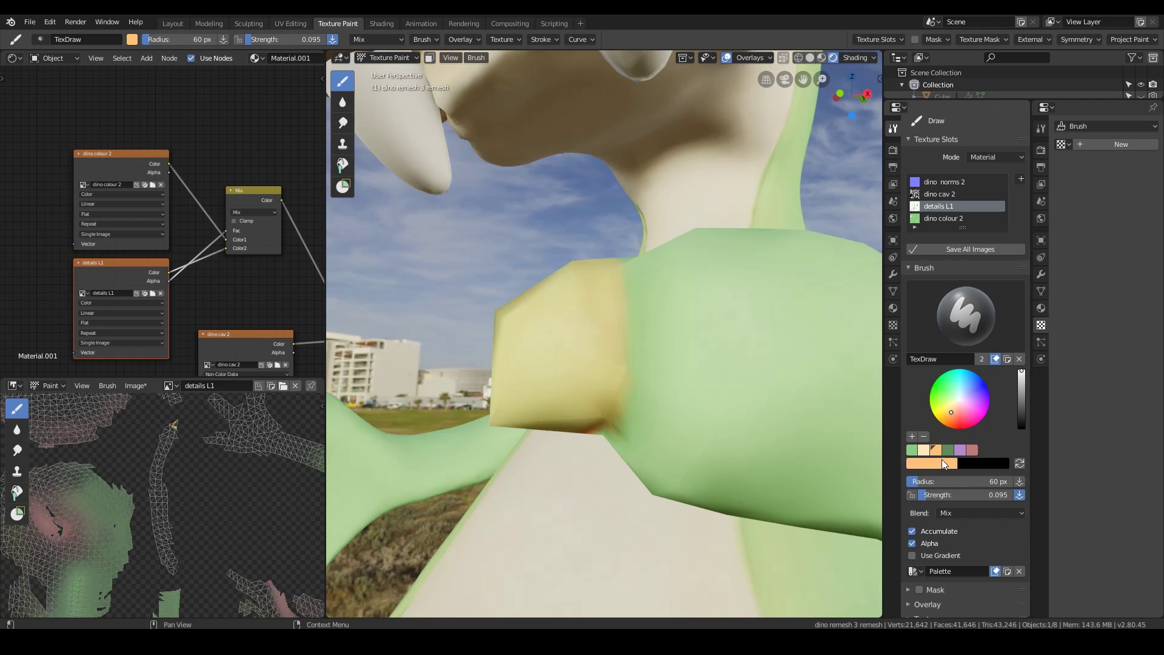
click(1022, 389)
click(947, 413)
middle_drag(613, 419, 621, 358)
drag(621, 358, 611, 394)
middle_drag(612, 395, 595, 341)
drag(546, 339, 546, 425)
Step: Pick the dark green palette colour and paint it between the fingers of the hand
scroll(577, 495, down, 3)
mouse_move(596, 363)
middle_down()
mouse_move(577, 495)
mouse_move(696, 449)
middle_up()
scroll(696, 449, down, 3)
click(948, 450)
scroll(591, 423, up, 3)
drag(648, 337, 607, 376)
mouse_move(606, 376)
middle_down()
mouse_move(504, 268)
mouse_move(501, 298)
middle_up()
Step: Add another dark green stroke to the finger webbing and blend it with the Smear brush
click(343, 123)
click(342, 81)
drag(606, 322, 558, 337)
click(343, 122)
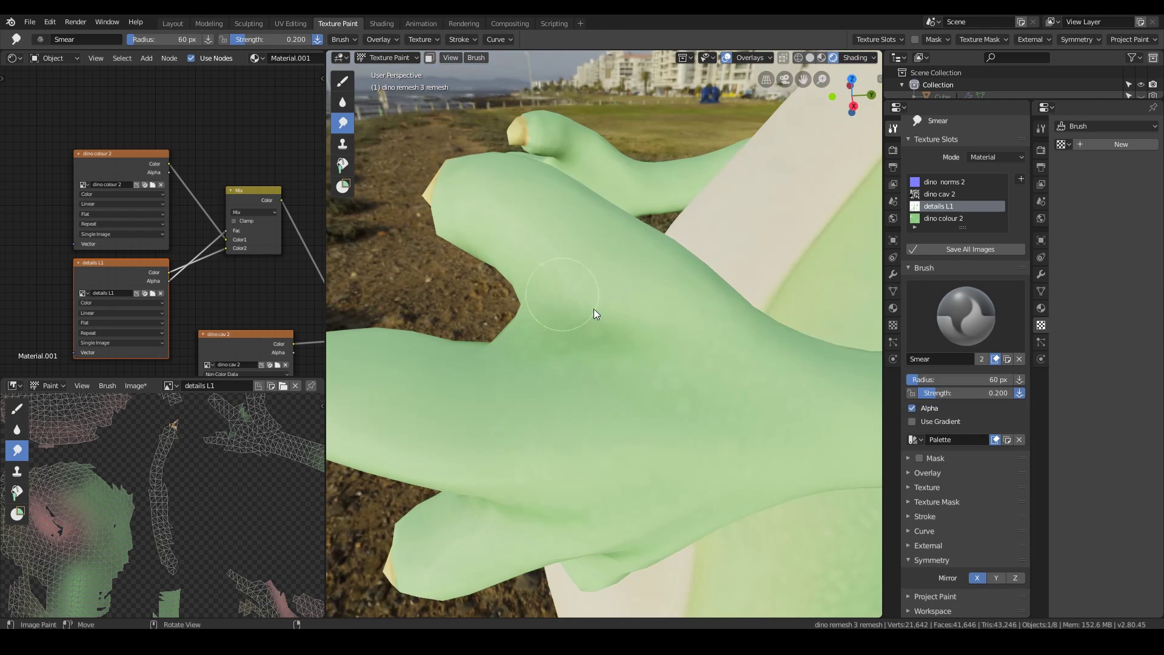
scroll(643, 388, down, 5)
middle_drag(655, 479, 694, 468)
Step: Switch to the Draw brush, pick the pink palette colour, and paint along the edge of the dinosaur's mouth
scroll(664, 420, down, 3)
mouse_move(771, 376)
middle_down()
mouse_move(730, 405)
mouse_move(741, 427)
mouse_move(654, 382)
mouse_move(534, 267)
middle_up()
scroll(653, 383, up, 4)
click(343, 81)
click(972, 450)
drag(475, 257, 503, 327)
scroll(599, 206, up, 2)
mouse_move(516, 291)
middle_down()
mouse_move(599, 243)
mouse_move(516, 252)
middle_up()
drag(470, 267, 446, 276)
mouse_move(522, 267)
middle_down()
mouse_move(636, 270)
mouse_move(554, 312)
mouse_move(632, 342)
middle_up()
Step: Smear the pink shading around the nostril into the surrounding green
click(343, 122)
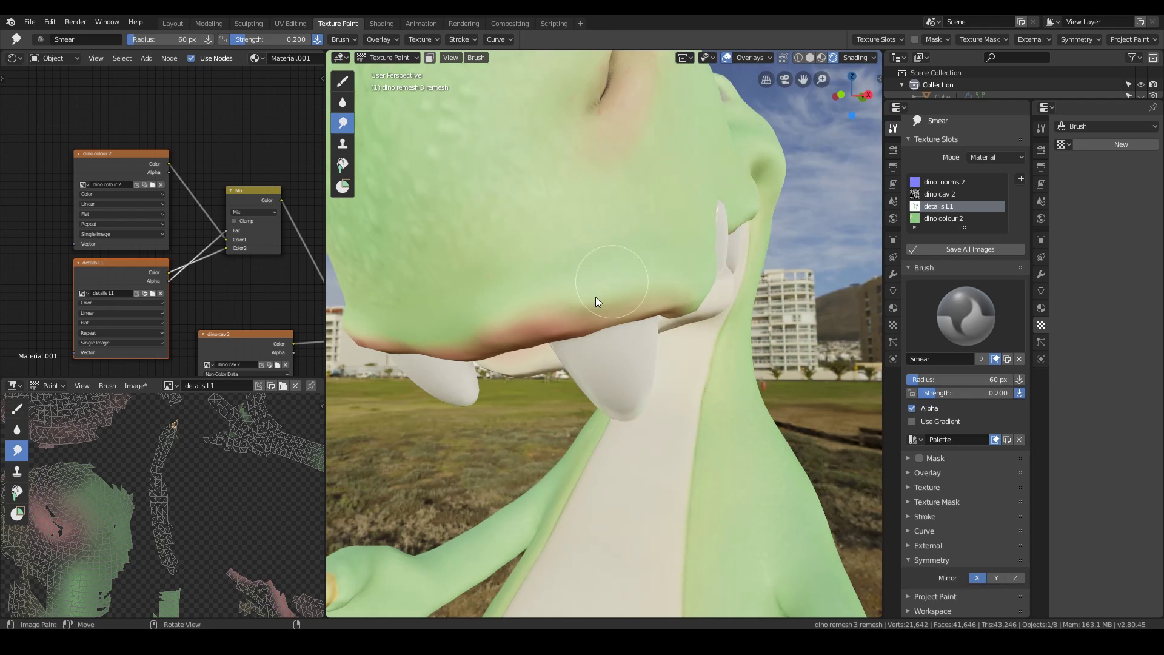
middle_drag(249, 304, 181, 200)
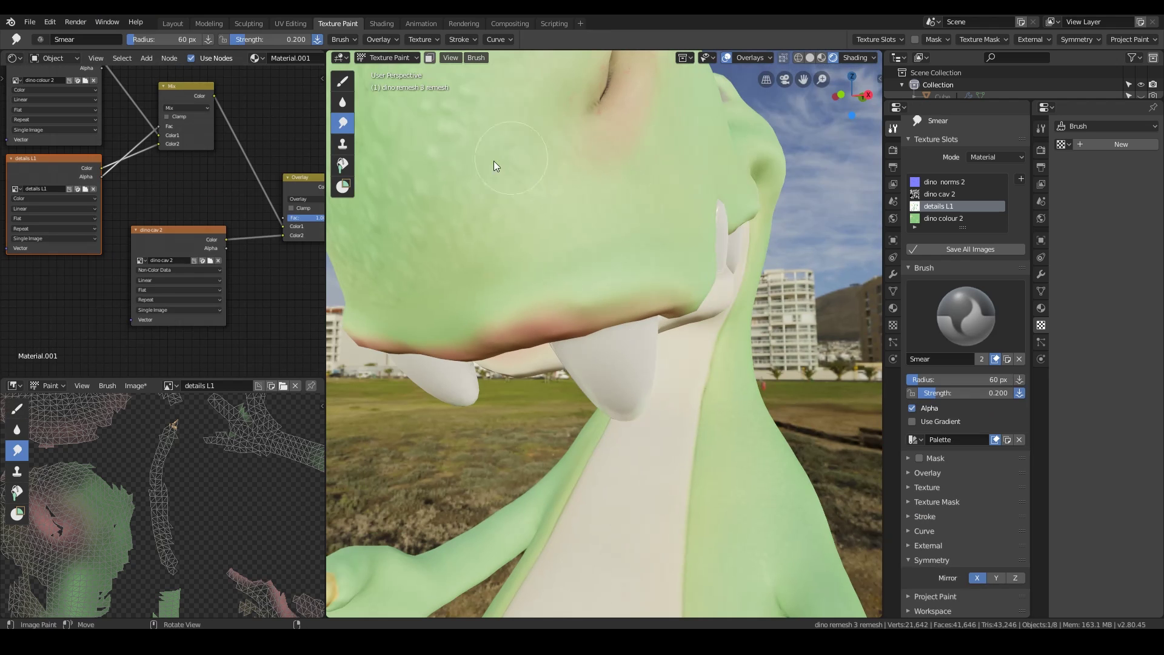
scroll(643, 152, down, 5)
mouse_move(637, 176)
middle_down()
mouse_move(605, 236)
mouse_move(641, 241)
mouse_move(629, 229)
middle_up()
scroll(631, 209, up, 4)
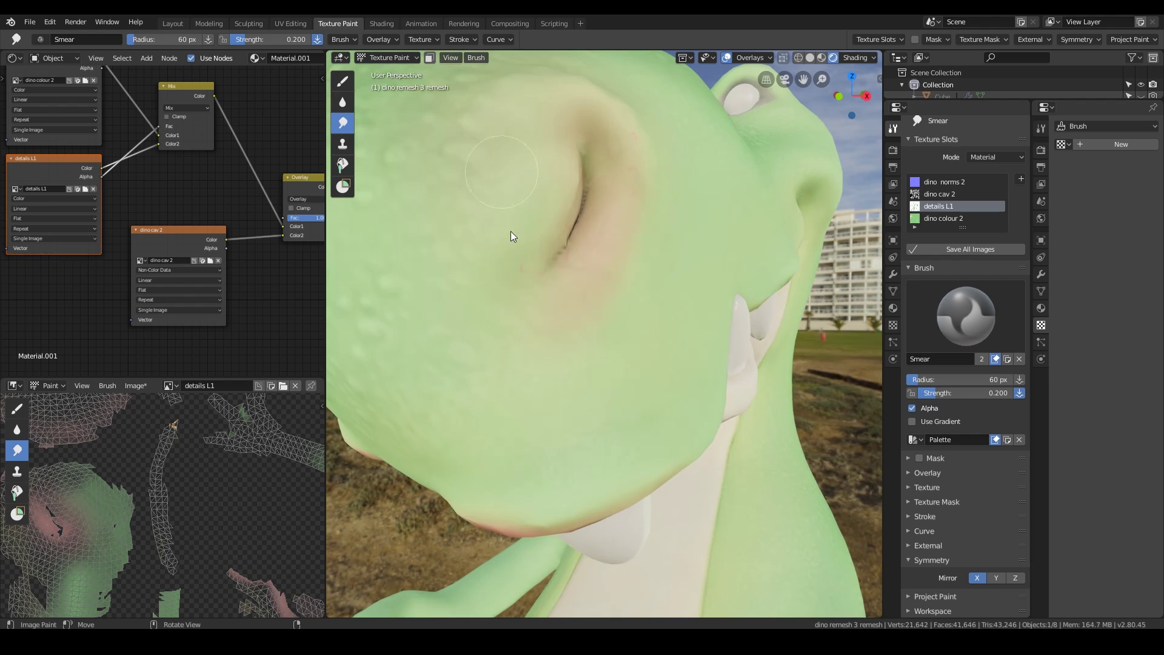
drag(575, 188, 529, 285)
middle_drag(605, 237, 581, 251)
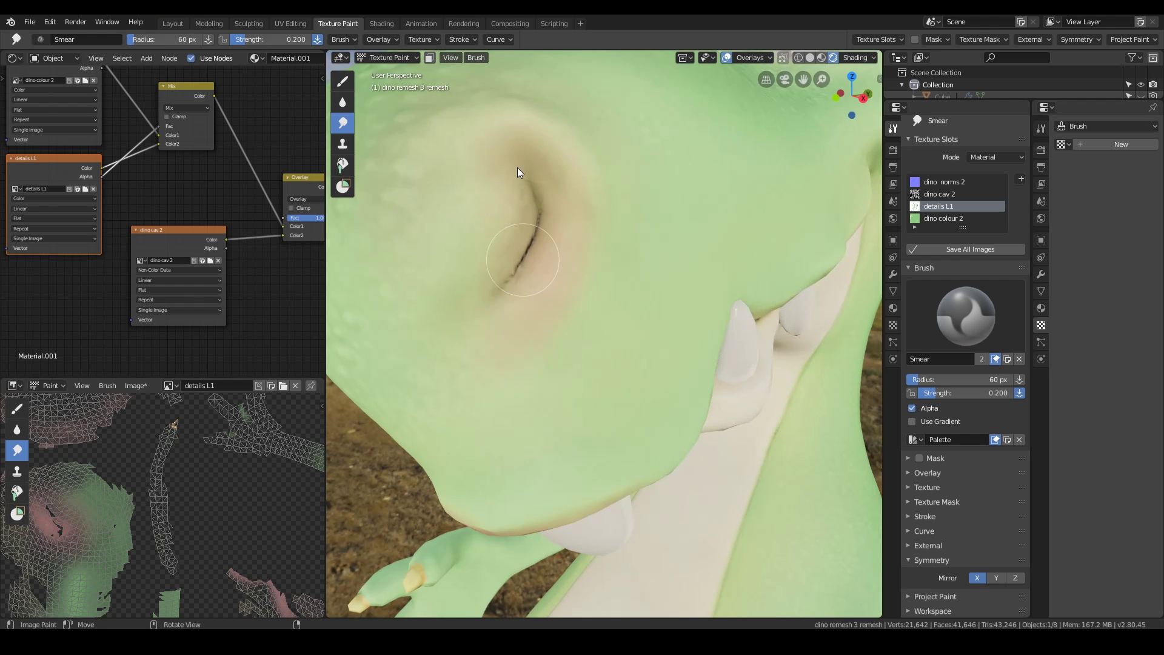
Step: Smear the pink shading along the upper lip above the teeth
middle_drag(643, 245, 711, 316)
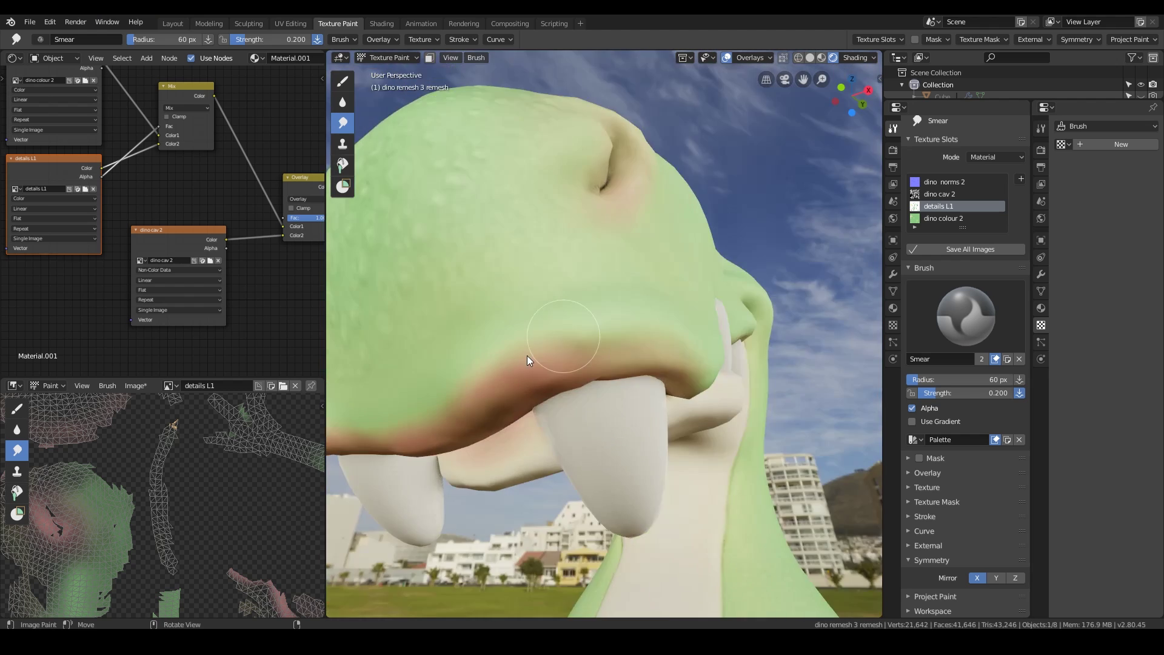
mouse_move(580, 389)
middle_down()
mouse_move(668, 339)
mouse_move(624, 428)
mouse_move(627, 272)
mouse_move(735, 333)
middle_up()
click(343, 81)
click(343, 123)
Step: Return to the Draw brush and choose a pale pink for painting the mouth's edge around the teeth
click(342, 81)
middle_drag(674, 381, 650, 409)
scroll(650, 409, down, 9)
scroll(649, 421, up, 4)
click(961, 410)
click(957, 407)
scroll(643, 267, up, 2)
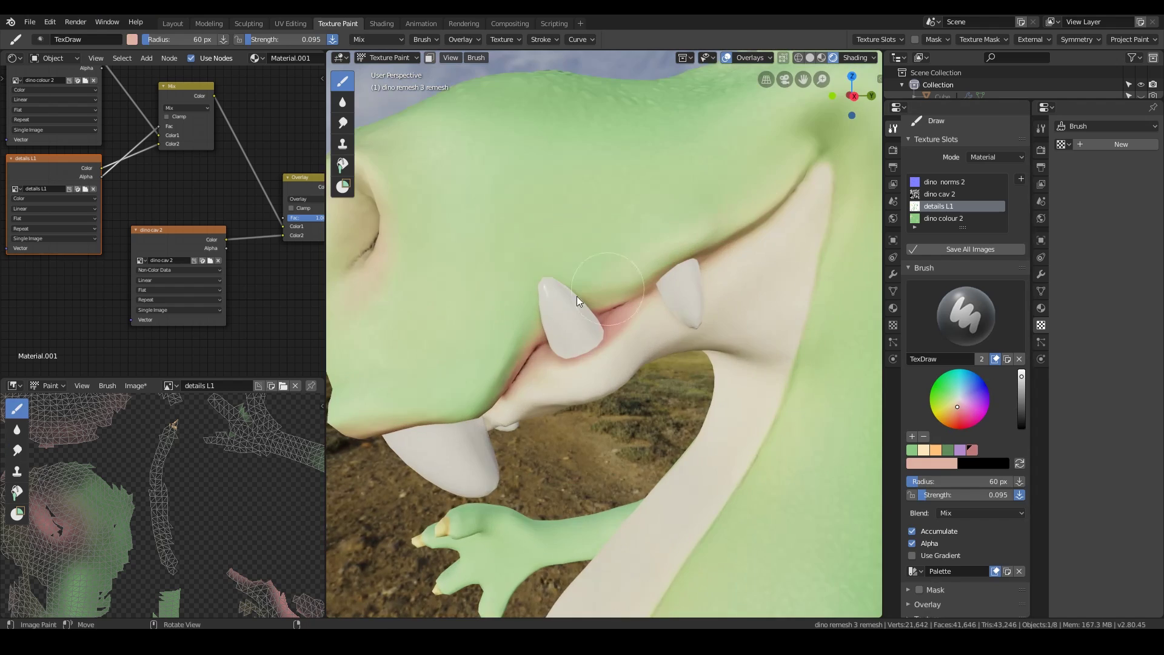
Step: Lower the Draw brush strength slightly and paint pale pink along the dinosaur's mouth edge around the teeth
middle_drag(414, 410, 512, 384)
scroll(606, 386, down, 6)
mouse_move(758, 386)
middle_down()
mouse_move(674, 388)
mouse_move(679, 419)
middle_up()
scroll(679, 418, up, 5)
scroll(952, 425, down, 5)
scroll(952, 425, up, 6)
drag(925, 498, 923, 499)
middle_drag(510, 424, 533, 316)
Step: Switch to the Smear brush and blend the pale pink mouth shading into the surrounding skin
click(343, 123)
middle_drag(685, 273, 626, 334)
middle_drag(394, 333, 462, 329)
scroll(643, 388, down, 6)
mouse_move(655, 431)
middle_down()
mouse_move(726, 395)
mouse_move(654, 362)
middle_up()
scroll(653, 359, up, 5)
mouse_move(570, 249)
middle_down()
mouse_move(645, 277)
mouse_move(646, 402)
middle_up()
Step: Return to the Draw brush, shift the orange palette colour to yellow, and paint test spots on the skin's raised bumps
click(342, 82)
click(936, 453)
drag(950, 415, 946, 412)
key(ctrl+z)
drag(612, 244, 608, 246)
drag(923, 496, 928, 496)
scroll(685, 273, up, 5)
drag(477, 185, 462, 189)
scroll(546, 273, down, 8)
middle_drag(582, 304, 670, 417)
Step: Raise the Draw brush strength to 0.865 and paint yellow onto the first large bumps
click(822, 59)
mouse_move(716, 377)
middle_down()
mouse_move(547, 279)
mouse_move(553, 216)
middle_up()
scroll(964, 425, down, 5)
mouse_move(630, 363)
middle_down()
mouse_move(601, 437)
mouse_move(553, 367)
middle_up()
scroll(553, 367, up, 3)
drag(931, 363, 969, 363)
middle_drag(552, 385, 619, 419)
drag(595, 414, 606, 423)
mouse_move(751, 400)
middle_down()
mouse_move(684, 424)
mouse_move(721, 473)
middle_up()
Step: Dab yellow spots onto more of the large round bumps along the dinosaur's neck and back with a 13 px brush
drag(542, 218, 547, 226)
middle_drag(627, 186, 583, 182)
middle_drag(568, 322, 527, 319)
drag(610, 405, 615, 411)
drag(540, 184, 544, 190)
scroll(515, 412, down, 3)
mouse_move(643, 403)
middle_down()
mouse_move(676, 420)
mouse_move(711, 419)
middle_up()
mouse_move(722, 357)
middle_down()
mouse_move(665, 341)
mouse_move(721, 340)
middle_up()
click(824, 60)
scroll(607, 394, down, 4)
mouse_move(582, 400)
middle_down()
mouse_move(650, 455)
mouse_move(588, 419)
middle_up()
scroll(544, 395, up, 6)
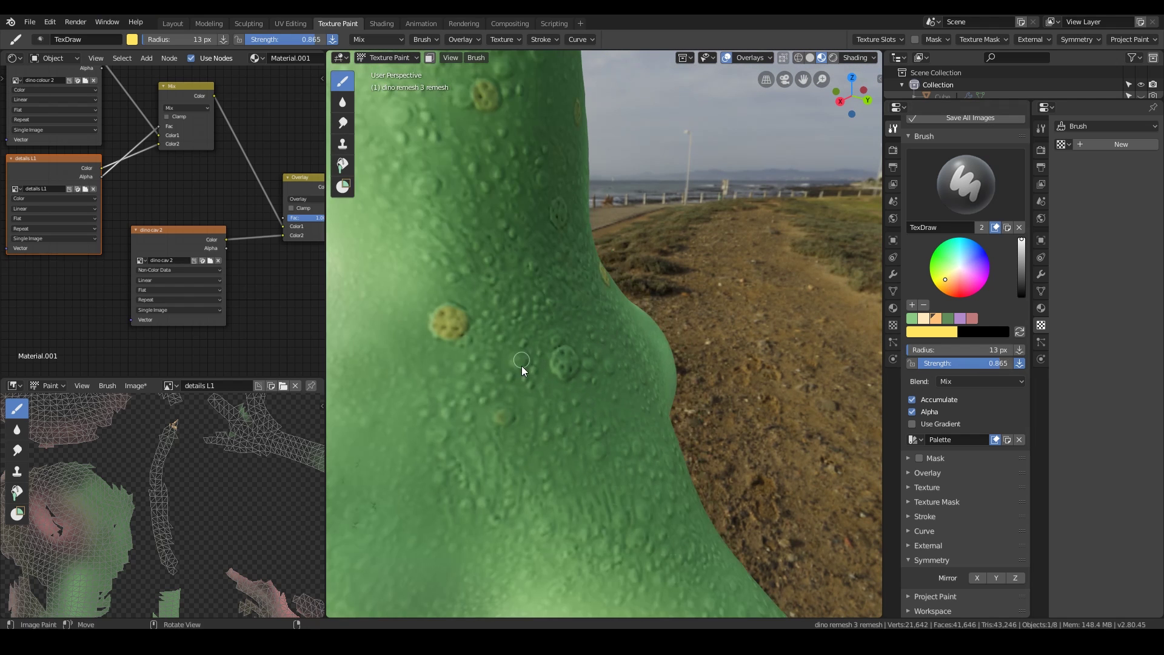
mouse_move(511, 416)
middle_down()
mouse_move(637, 434)
mouse_move(676, 451)
mouse_move(624, 489)
middle_up()
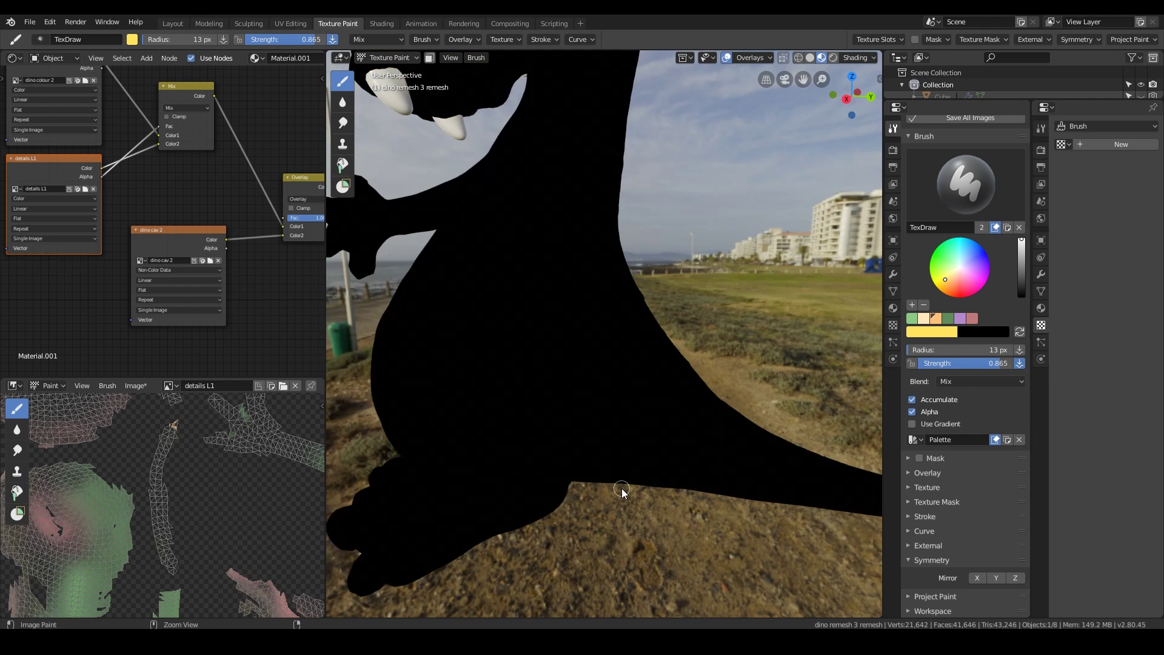
Step: Turn off Accumulate for the Draw brush and select the Smear brush
click(833, 58)
middle_drag(673, 442, 665, 434)
click(912, 399)
click(343, 124)
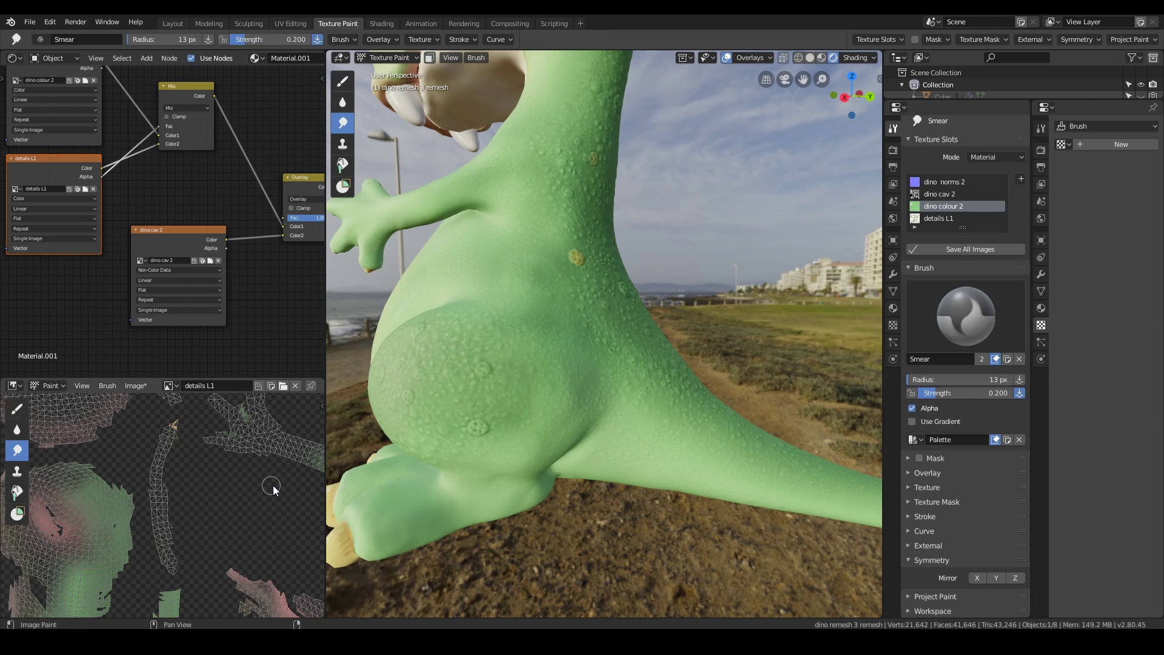
Step: Inspect the dino colour 2 texture slot and make details L1 the active paint slot again
mouse_move(582, 358)
middle_down()
mouse_move(632, 366)
mouse_move(687, 397)
middle_up()
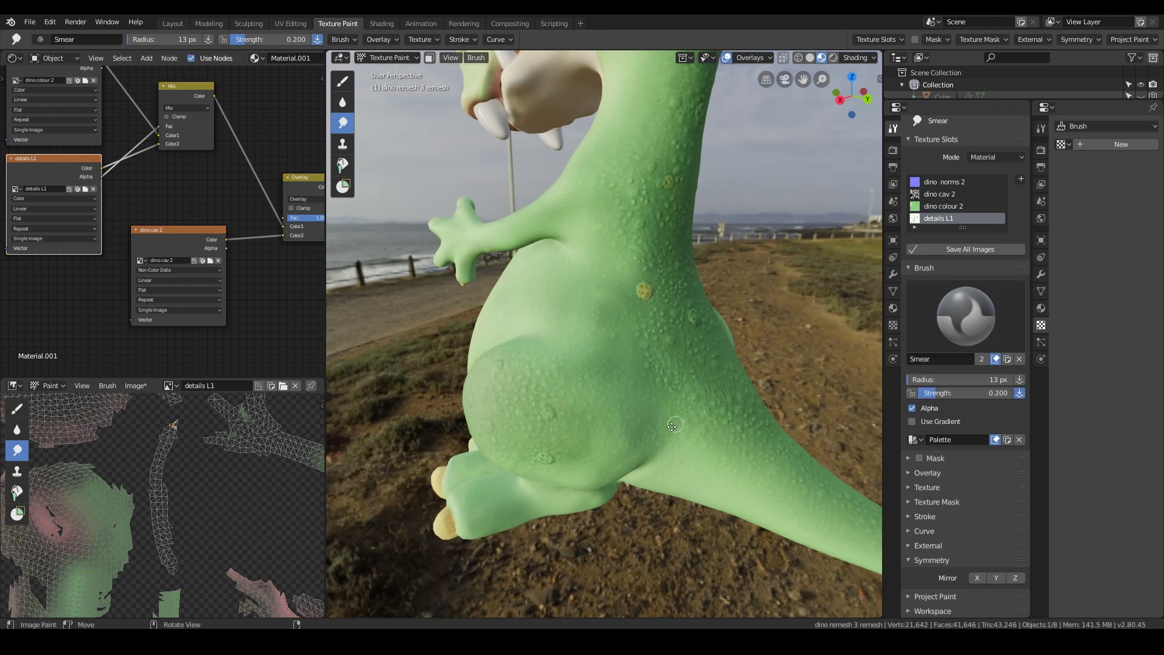
click(951, 213)
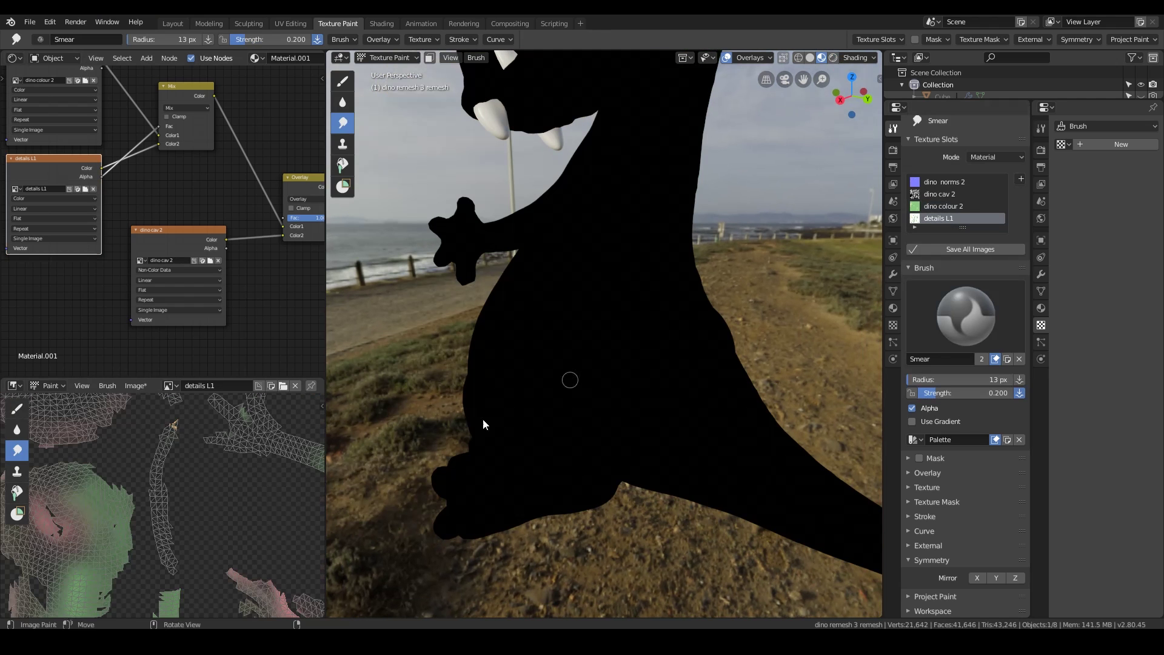
click(955, 207)
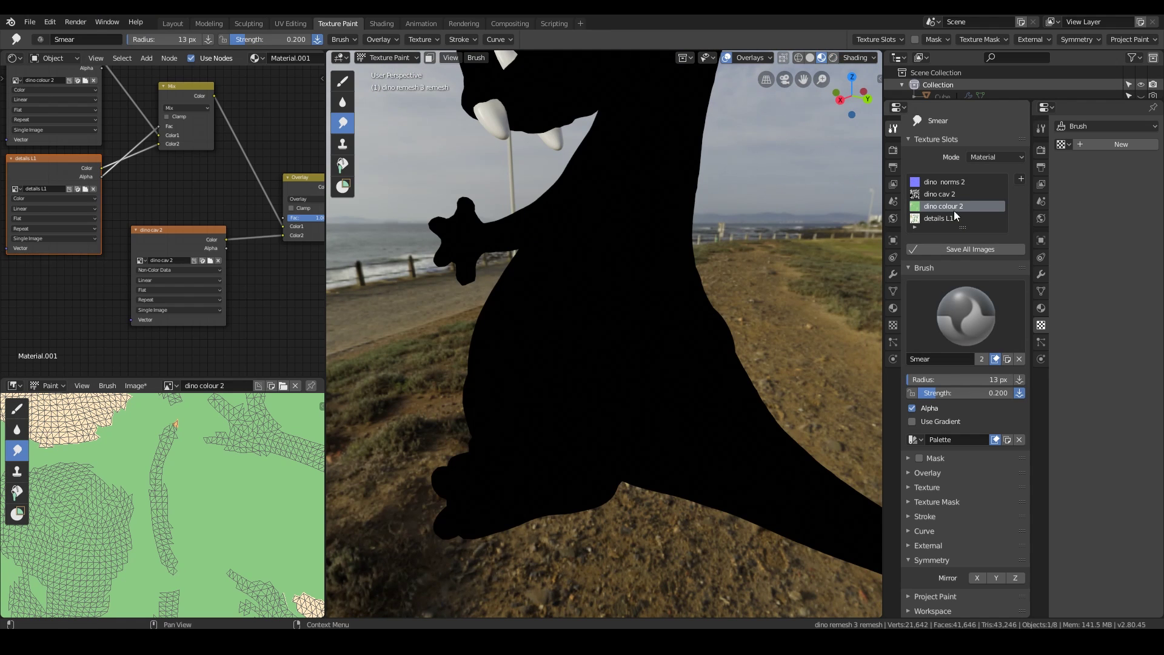
click(835, 57)
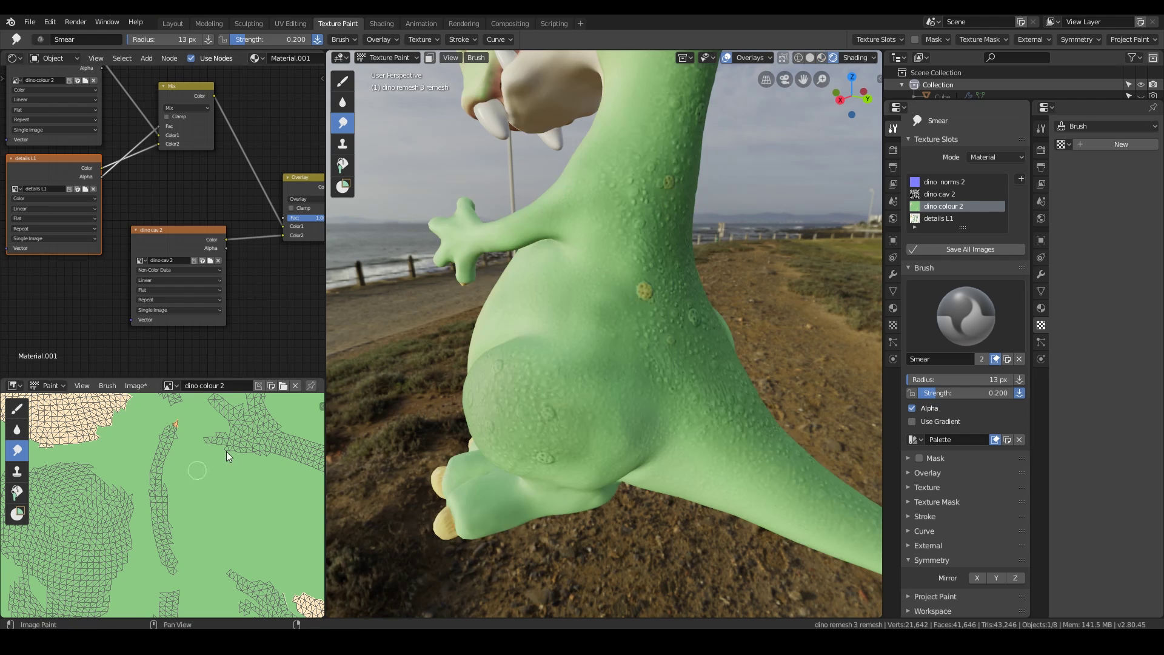
click(935, 218)
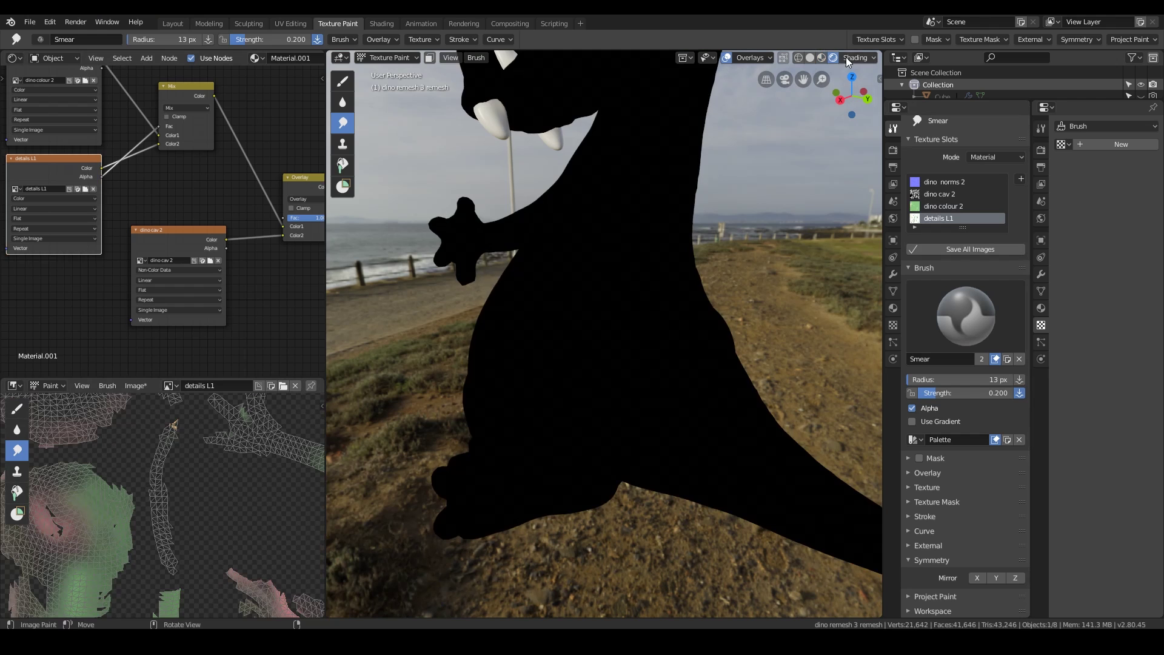
click(822, 58)
Step: Paint yellow spots on the neck and back bumps with the Draw brush, reducing its strength to 0.561
scroll(711, 323, up, 5)
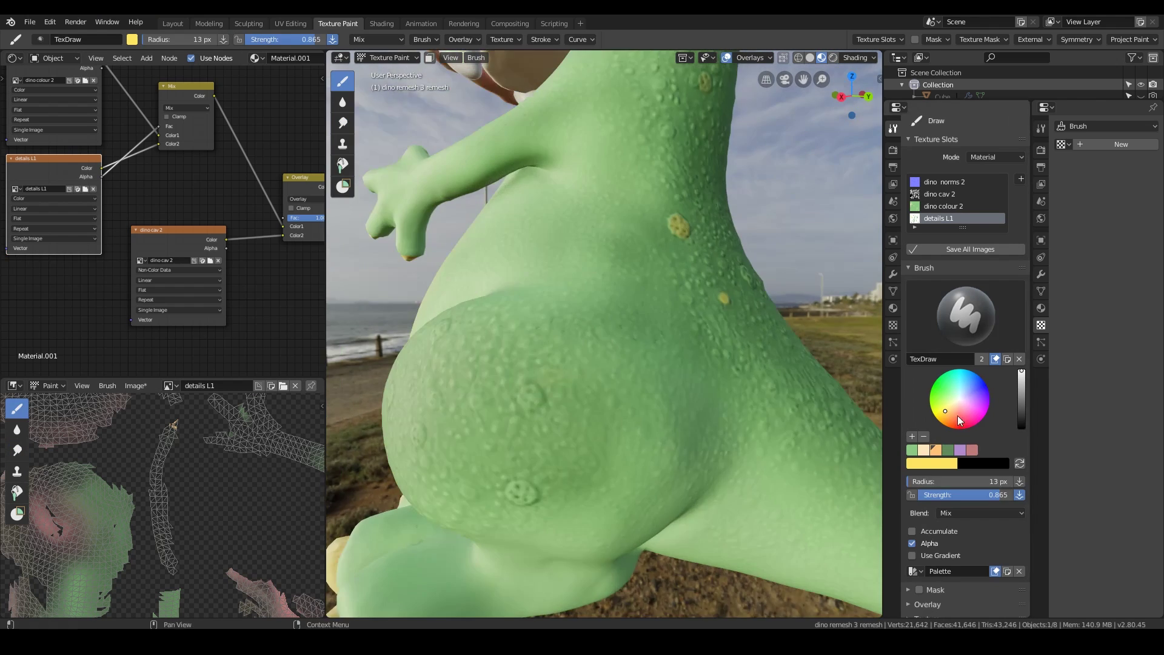
scroll(621, 293, up, 2)
scroll(705, 249, down, 4)
scroll(657, 343, up, 4)
click(833, 58)
mouse_move(657, 343)
middle_down()
mouse_move(642, 213)
mouse_move(546, 318)
mouse_move(598, 121)
mouse_move(584, 343)
mouse_move(570, 342)
mouse_move(695, 334)
mouse_move(763, 377)
mouse_move(447, 214)
mouse_move(655, 369)
middle_up()
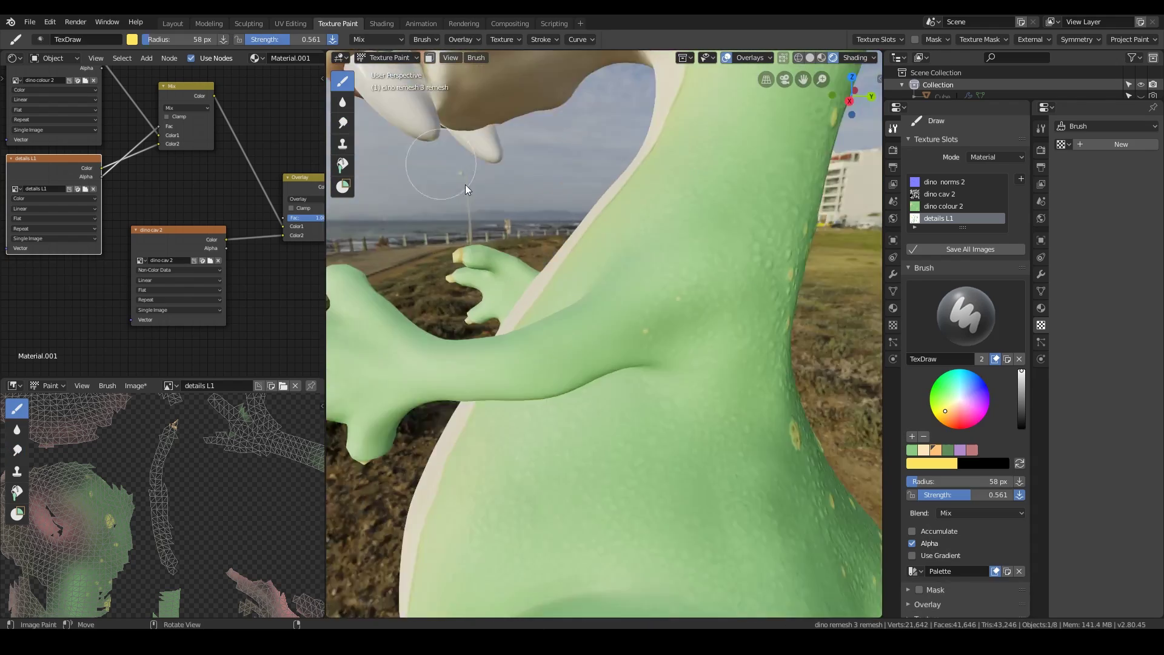
Step: Smear the thigh's paint with a 96 px brush and clean it up with the Draw brush set to Erase Alpha
mouse_move(465, 184)
middle_down()
mouse_move(627, 301)
mouse_move(630, 145)
mouse_move(494, 273)
mouse_move(562, 367)
mouse_move(643, 292)
mouse_move(545, 424)
mouse_move(533, 340)
mouse_move(787, 423)
middle_up()
scroll(533, 341, down, 5)
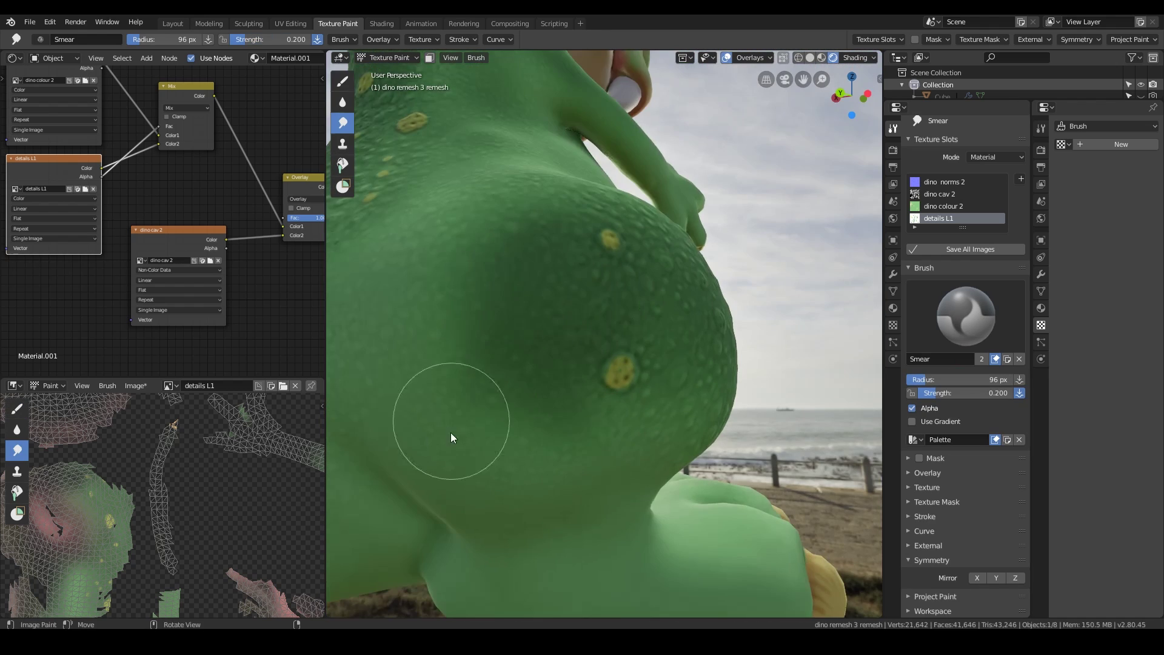
mouse_move(450, 432)
middle_down()
mouse_move(755, 450)
mouse_move(984, 439)
middle_up()
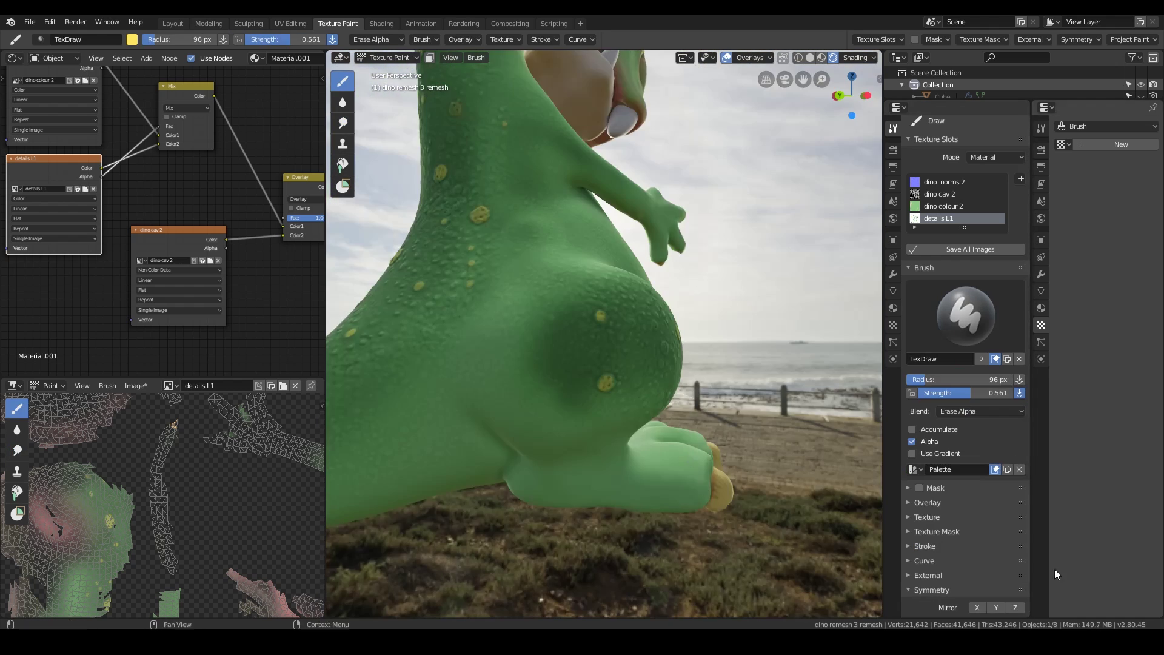
middle_drag(540, 400, 575, 288)
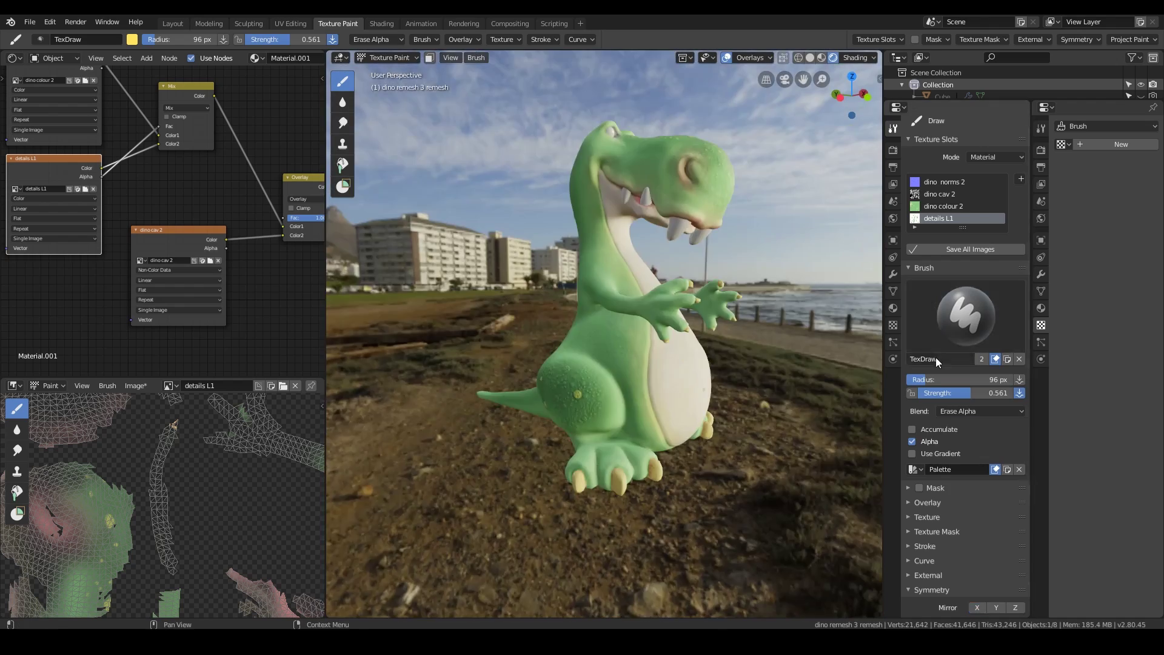
Step: Set the Draw brush back to Mix and paint smaller yellow spots over the head, neck and back at 16 and 8 px
scroll(583, 434, up, 5)
mouse_move(584, 434)
middle_down()
mouse_move(663, 318)
mouse_move(678, 222)
middle_up()
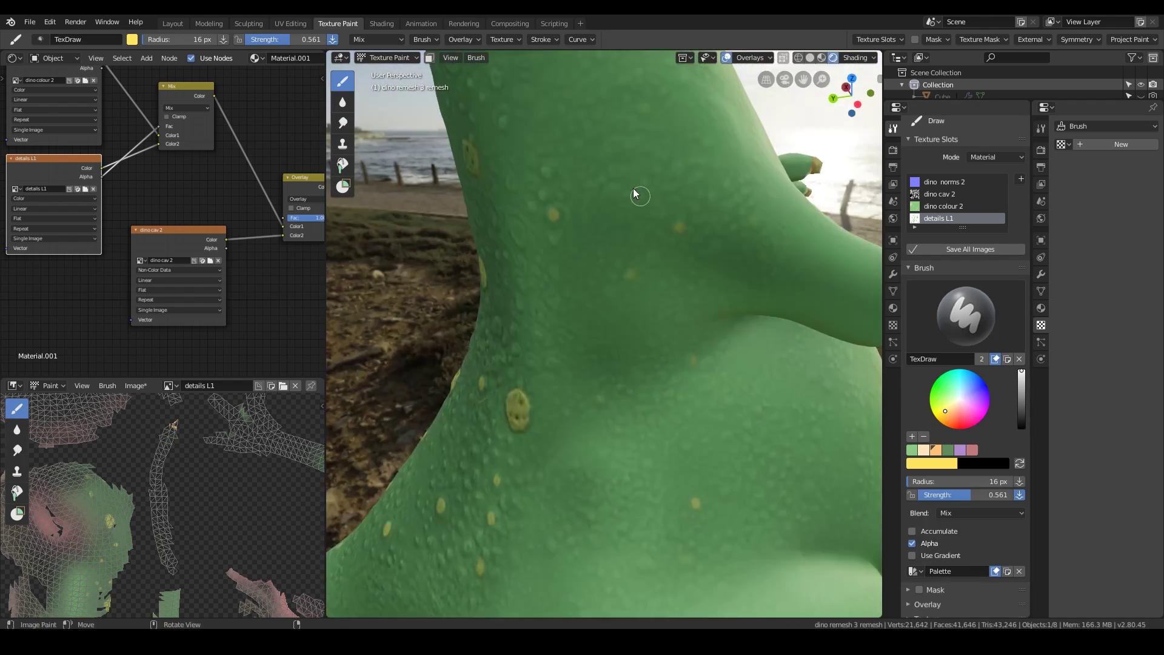
mouse_move(631, 190)
middle_down()
mouse_move(682, 274)
mouse_move(577, 297)
mouse_move(603, 175)
mouse_move(491, 319)
mouse_move(648, 307)
mouse_move(601, 351)
middle_up()
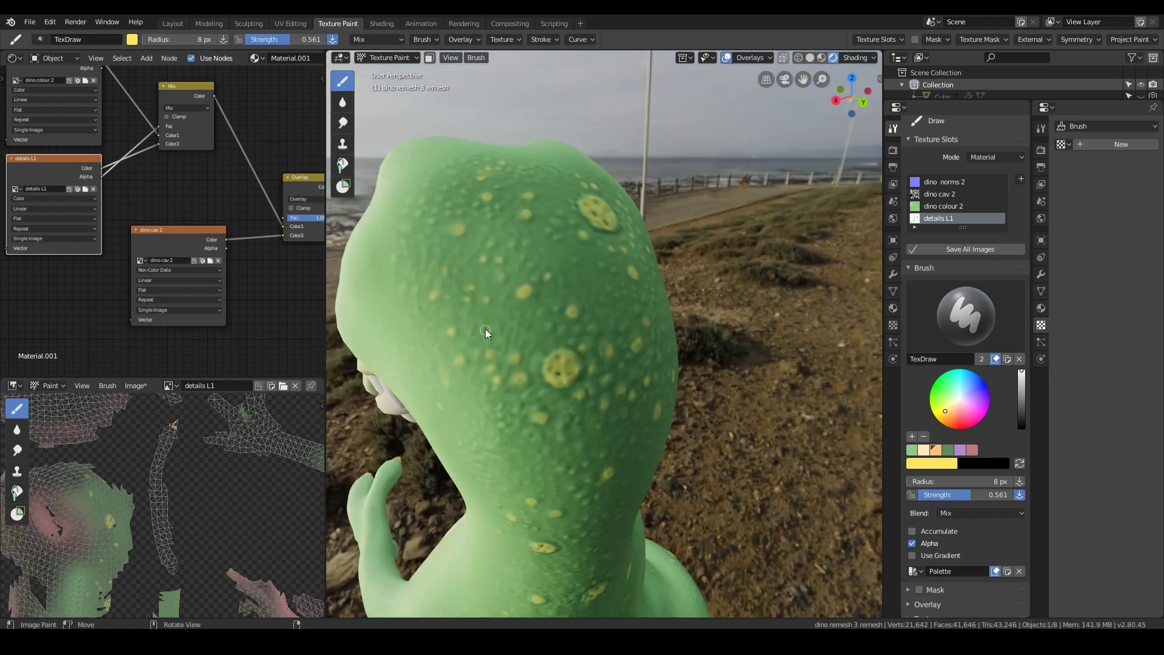
middle_drag(486, 330, 718, 422)
scroll(655, 333, down, 4)
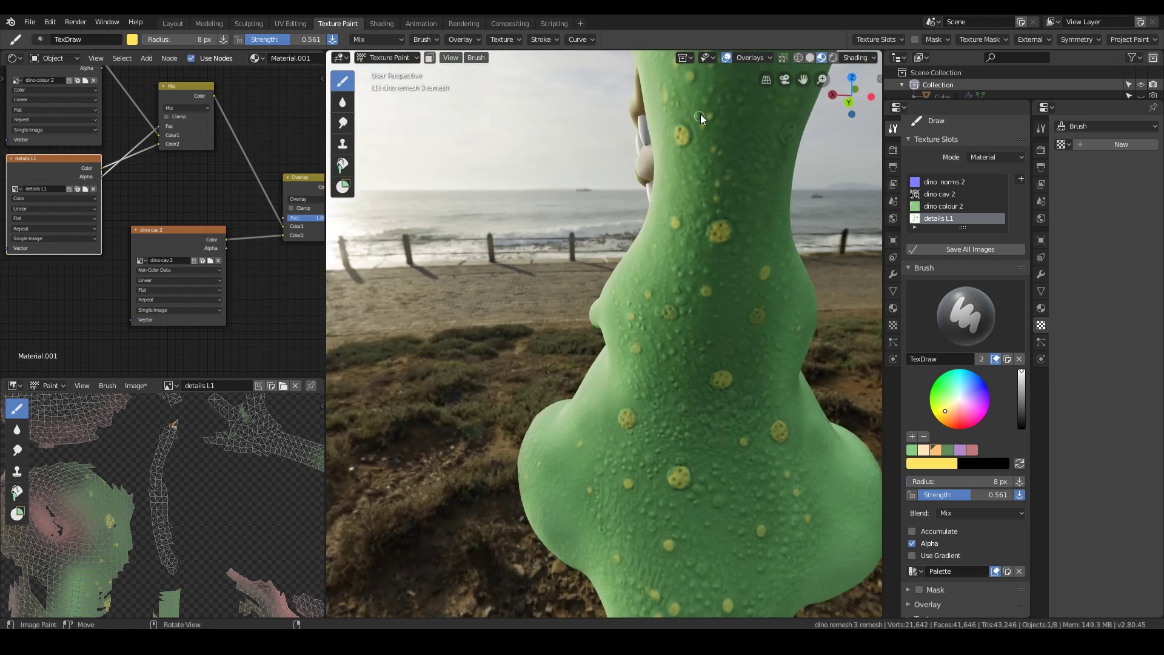
middle_drag(700, 114, 730, 357)
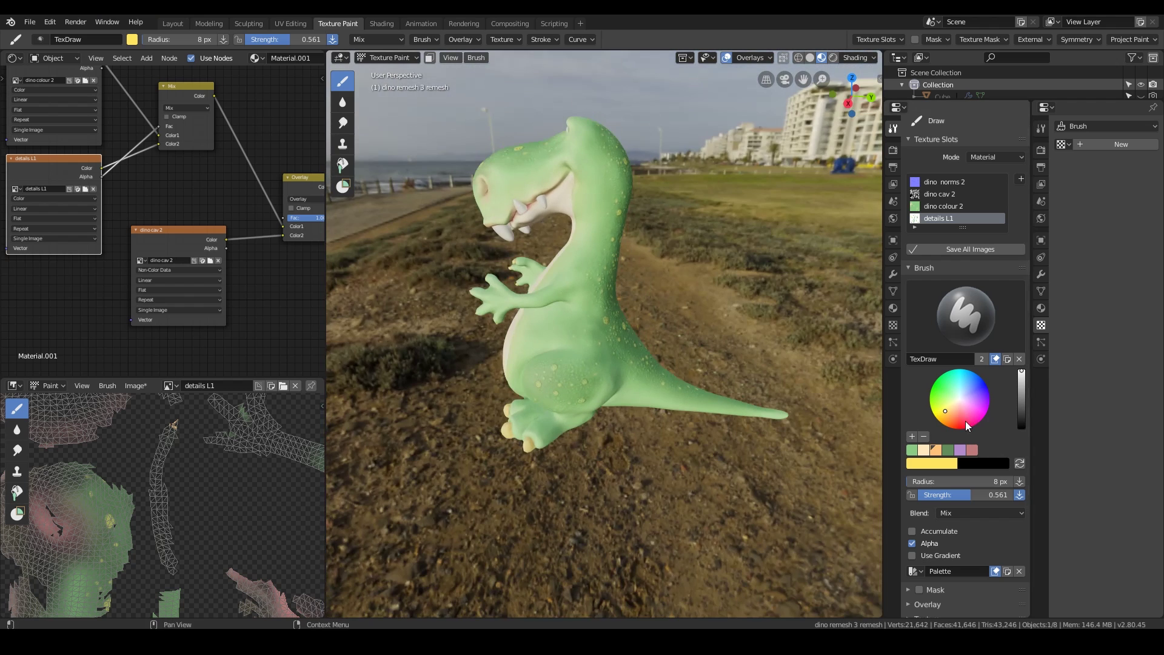
Step: Change the Draw brush to a blue-violet based on the purple palette colour, with strength 0.432
click(960, 449)
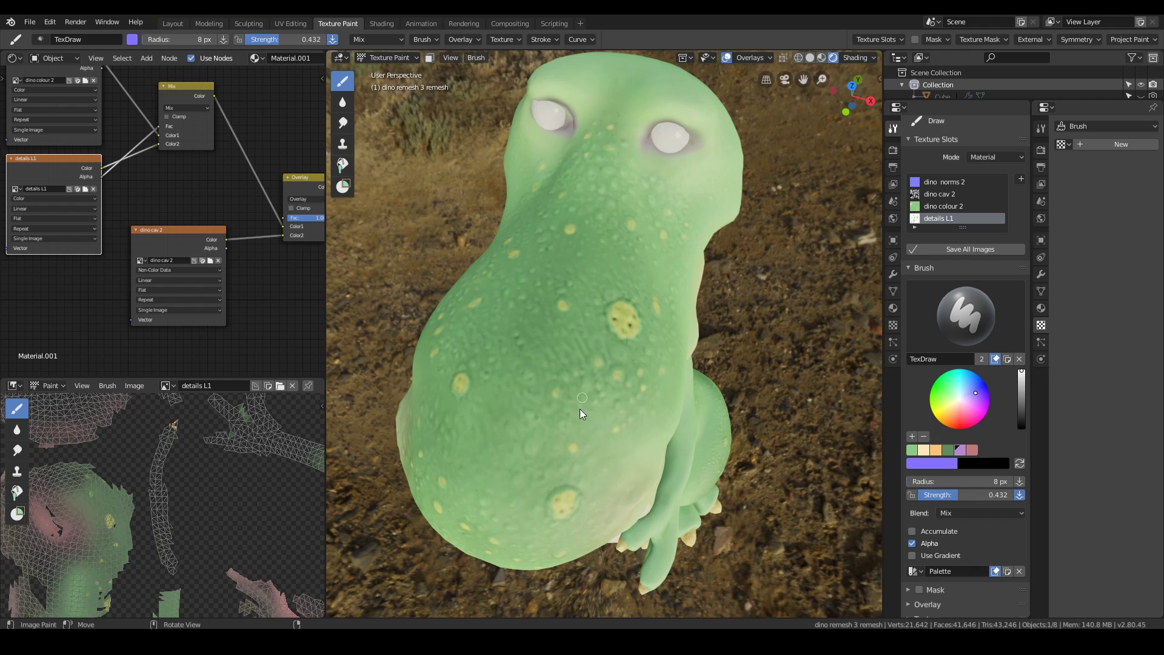
middle_drag(566, 456, 657, 473)
scroll(658, 473, up, 8)
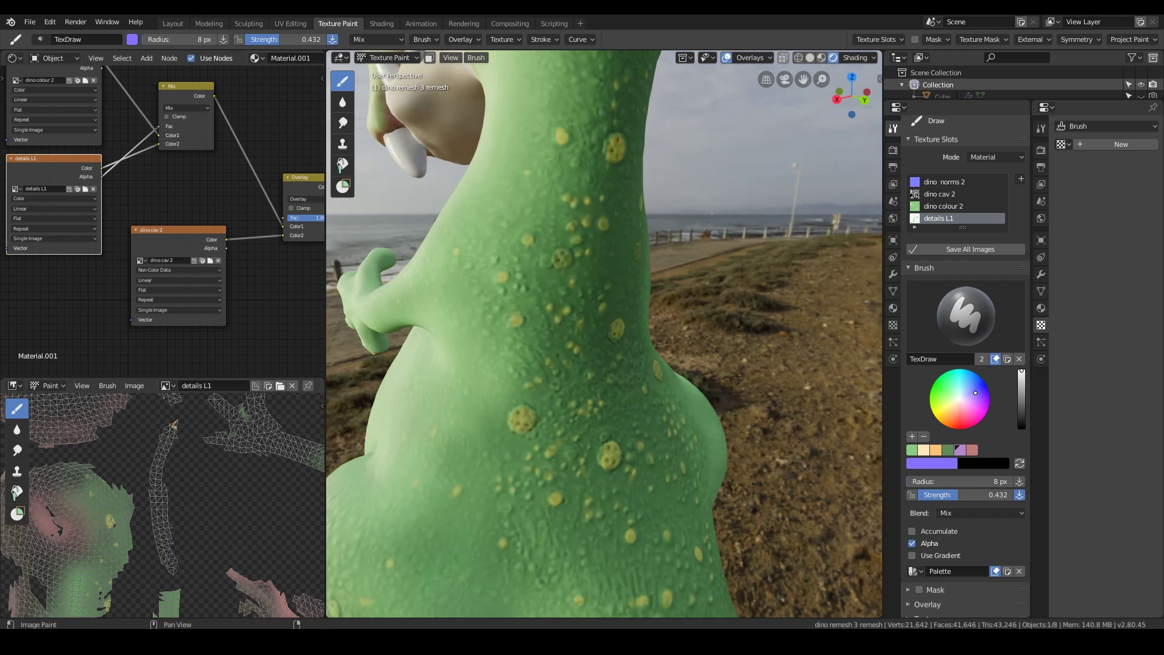
Step: Switch to File Explorer, open the dinosaur tutorial folder on drive E, and duplicate the dino cav 2 image
key(super+e)
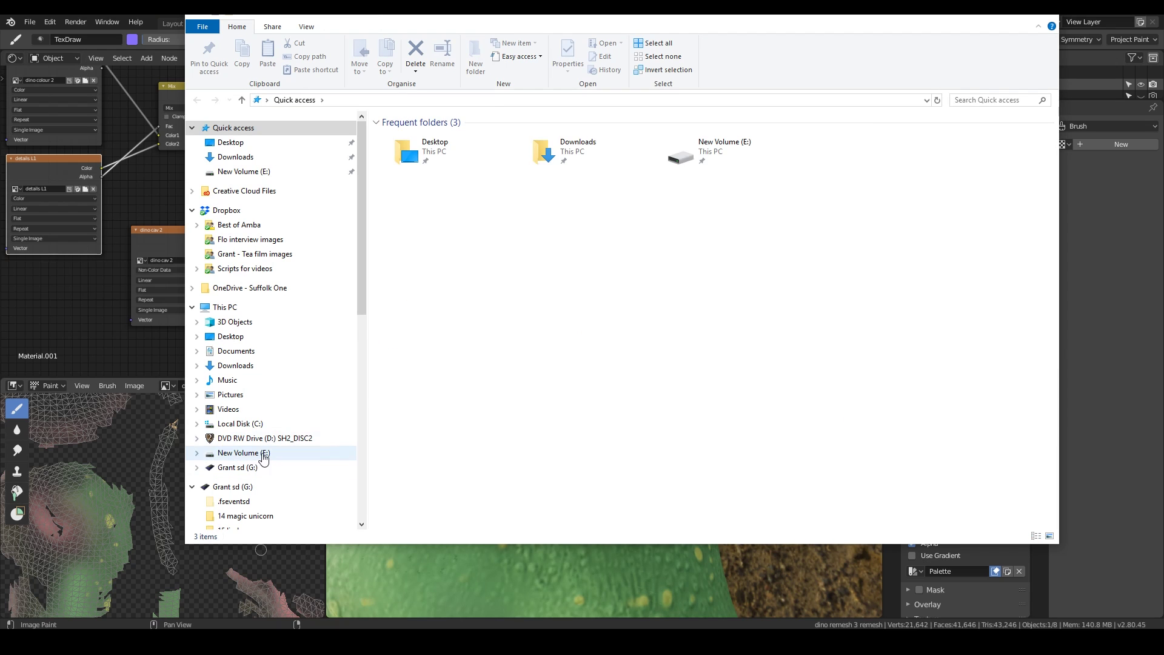
click(238, 452)
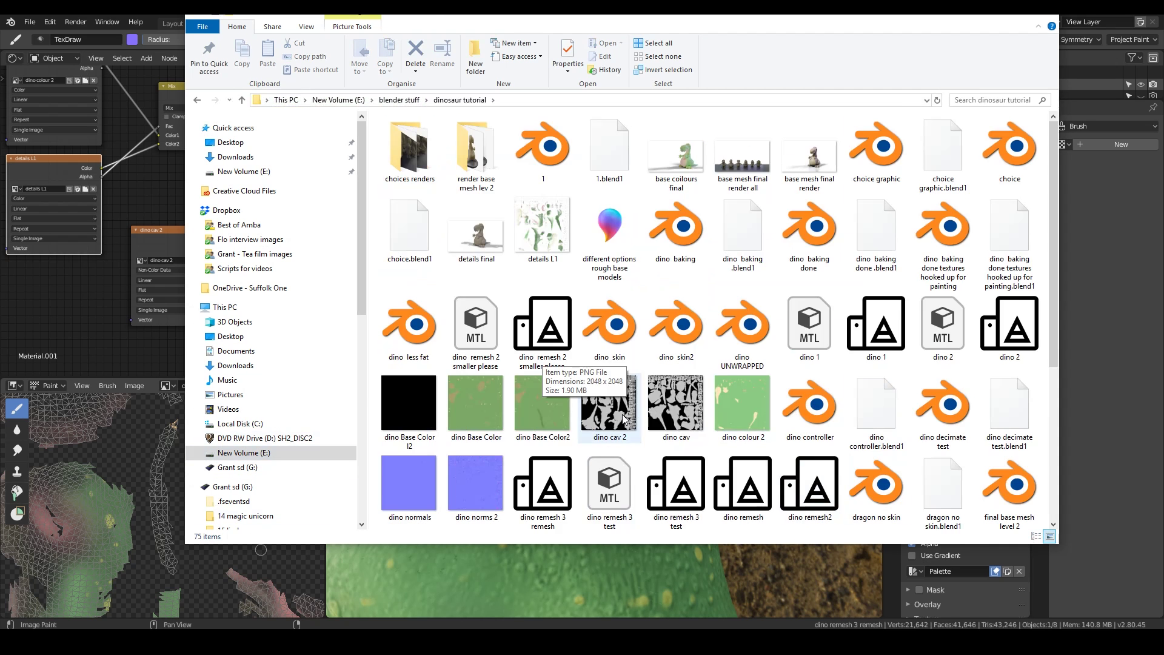
click(626, 419)
key(ctrl+c)
key(ctrl+v)
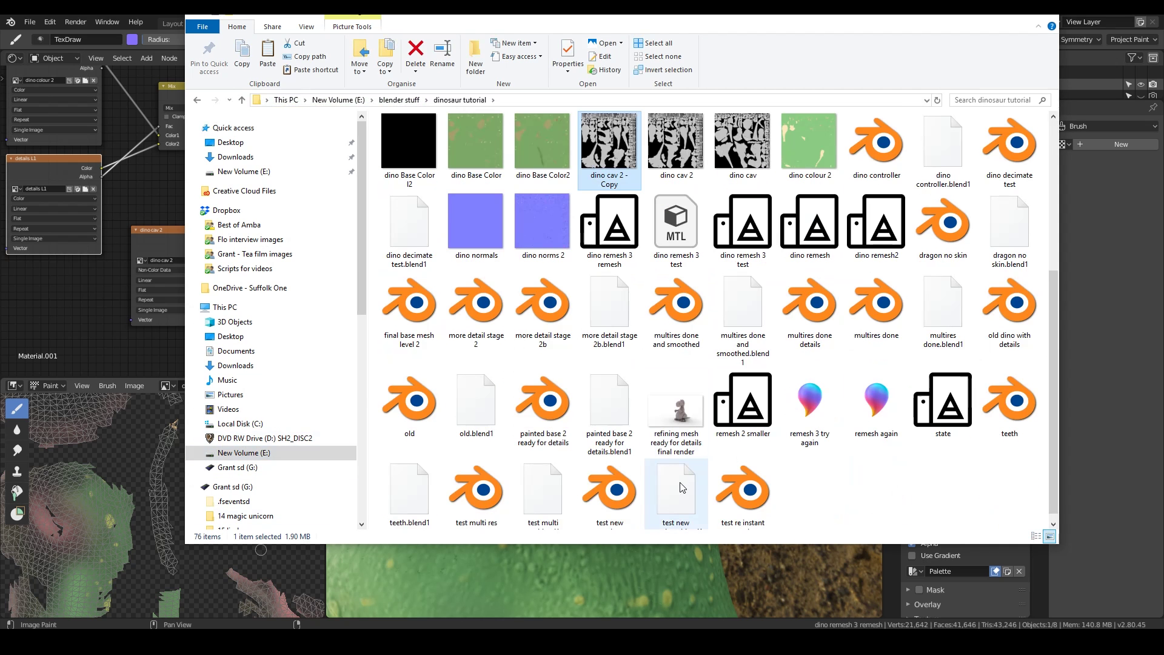
Step: Rename the copied image as dino yellow spots and return to Blender
key(F2)
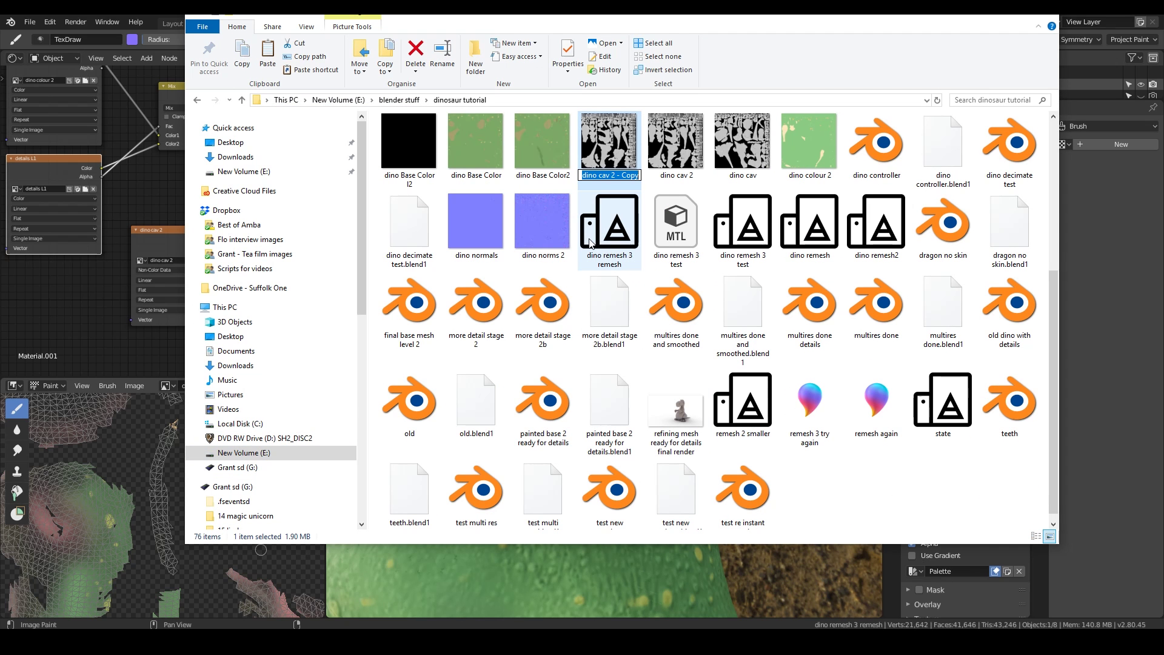
text(dino yellow spots)
key(Return)
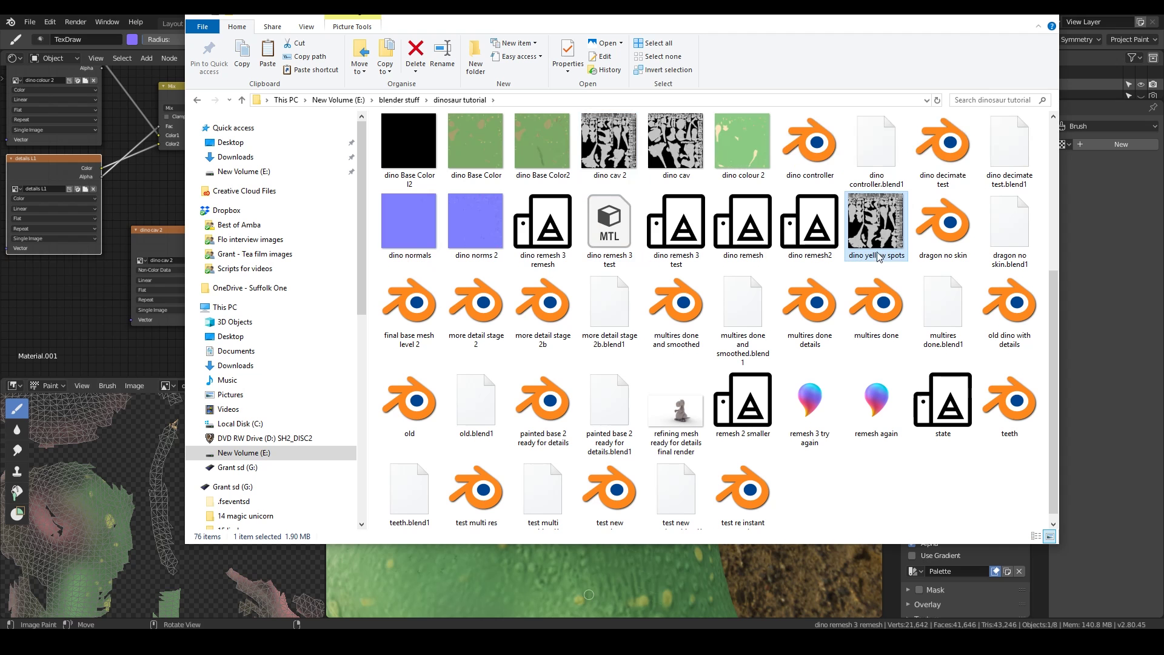
click(991, 16)
Step: Duplicate the dino cav 2 image texture node, place the copy above the other nodes, and maximize the node editor
click(207, 243)
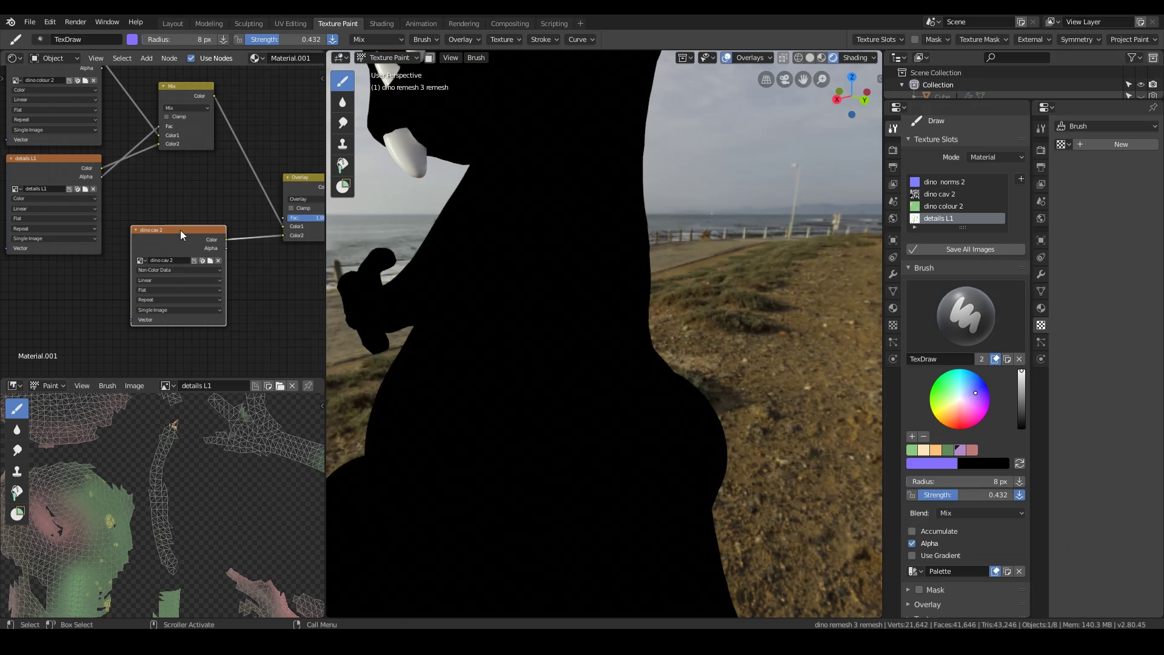
scroll(240, 253, down, 3)
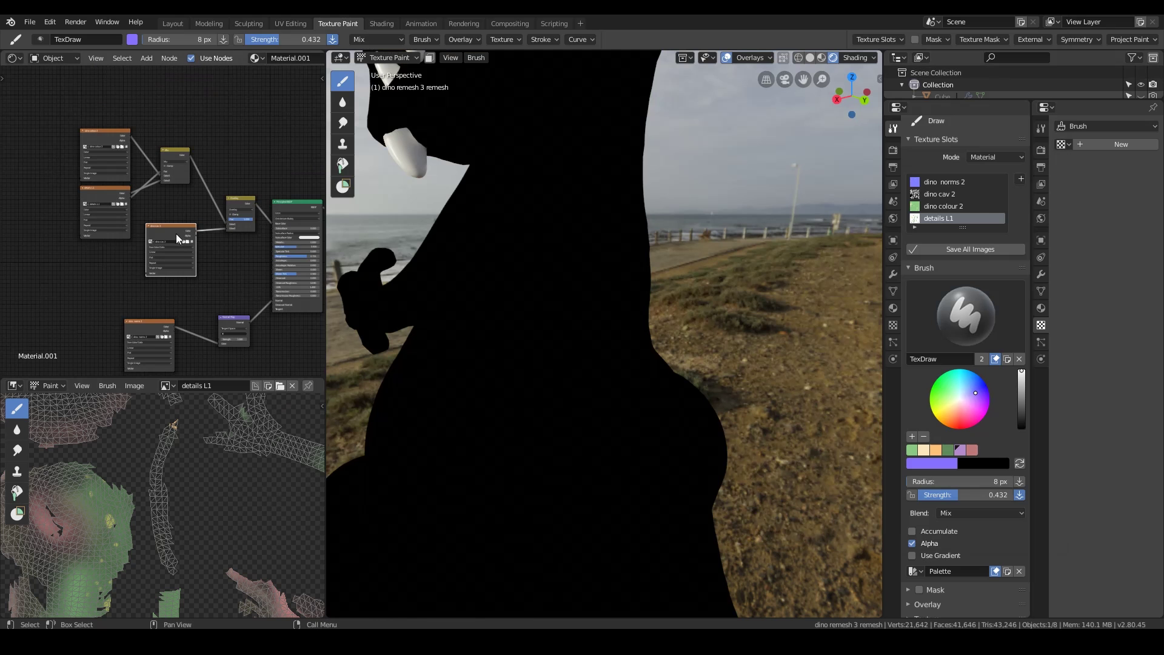
key(shift+d)
click(222, 99)
middle_drag(262, 174, 256, 202)
key(ctrl+space)
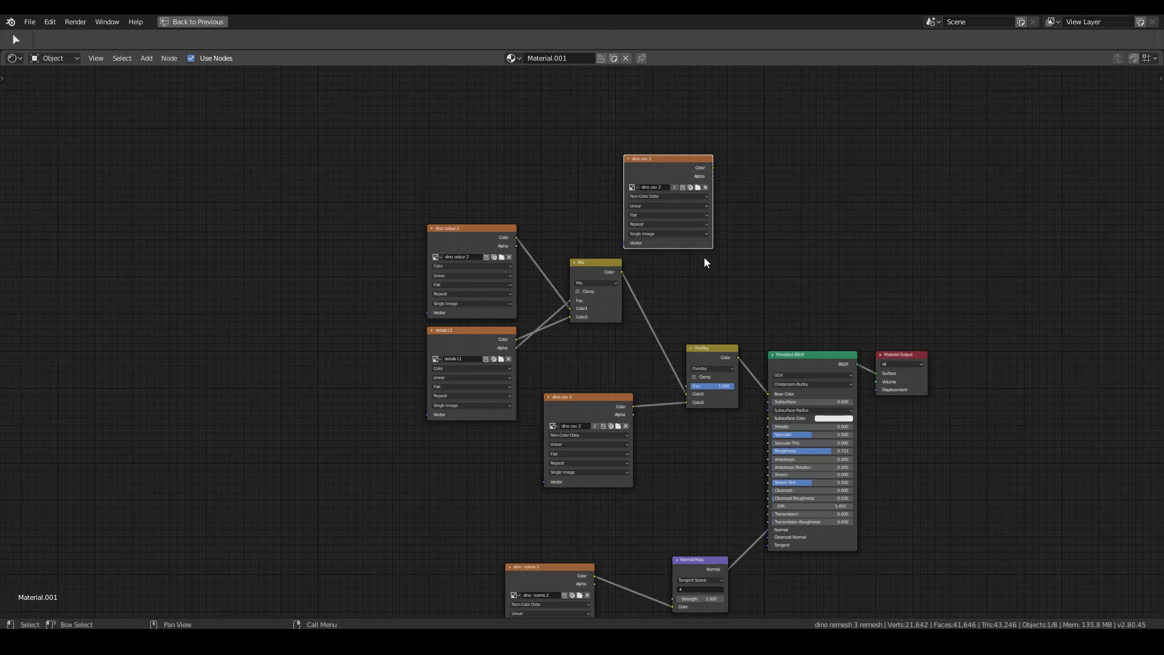
Step: Load dino yellow spots.png into the duplicated image texture node
middle_drag(736, 249, 700, 271)
scroll(673, 287, up, 5)
click(704, 143)
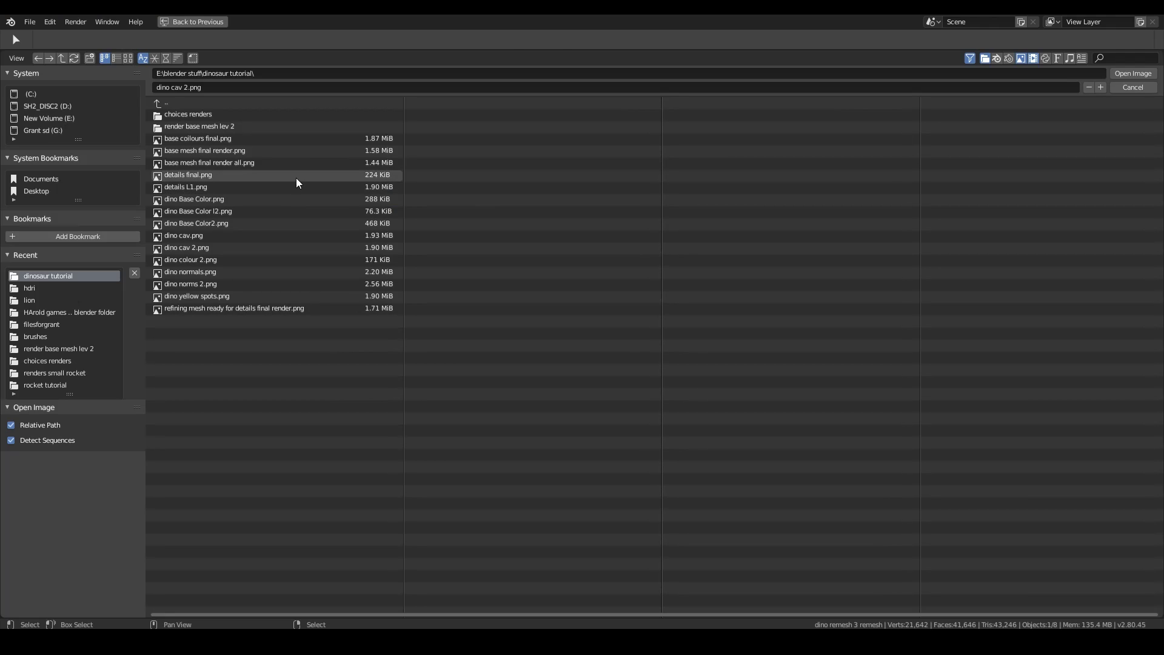
double_click(228, 296)
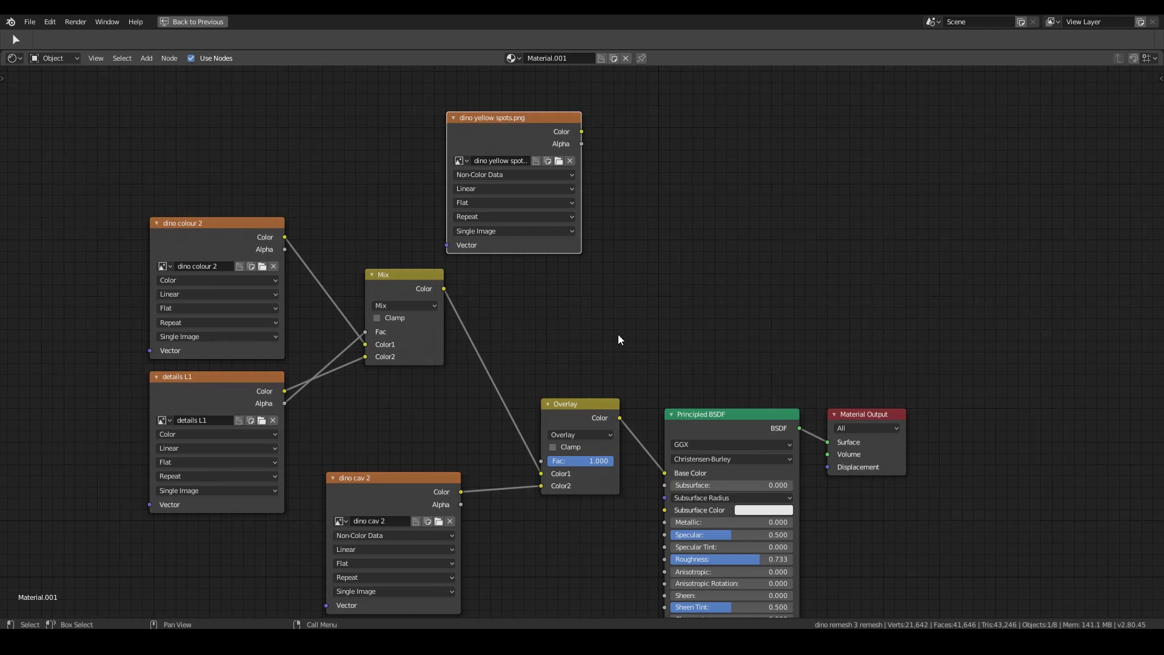
Step: Move the dino colour 2, details L1, Mix and yellow spots nodes away from the Overlay node to make room
key(b)
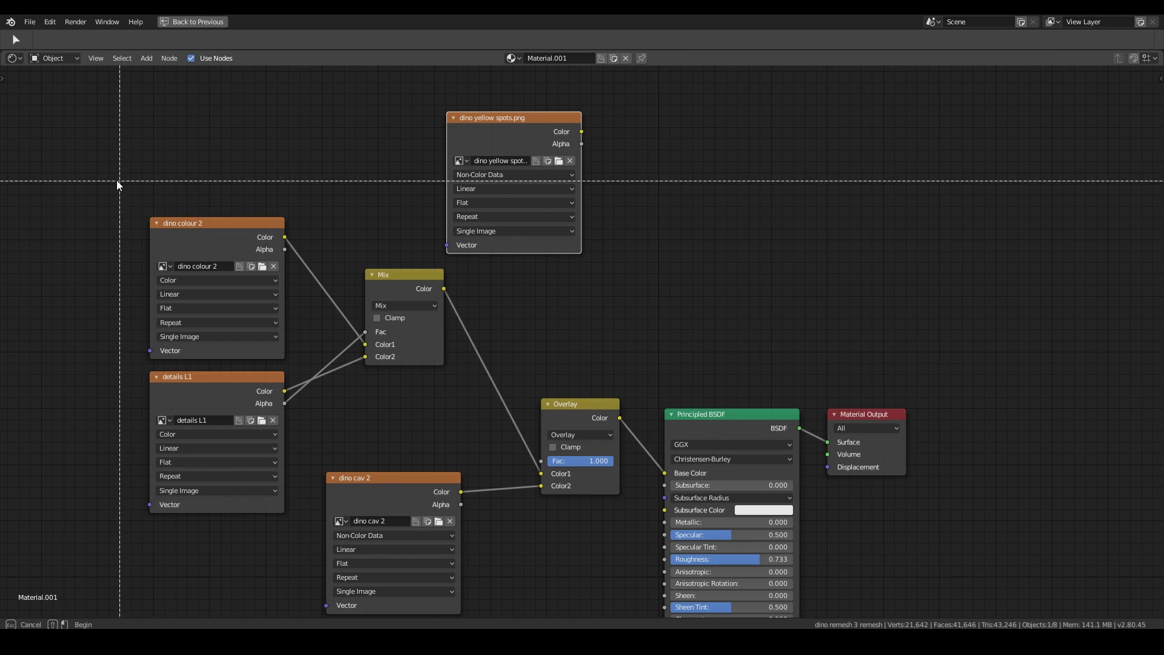
drag(95, 168, 380, 412)
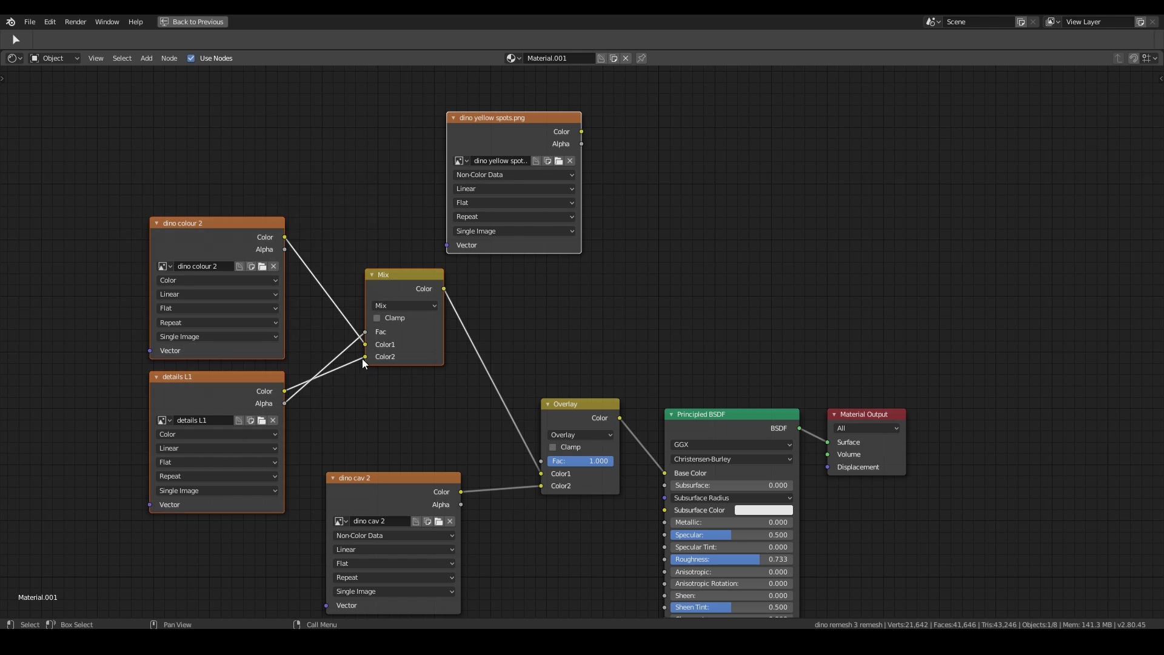
key(g)
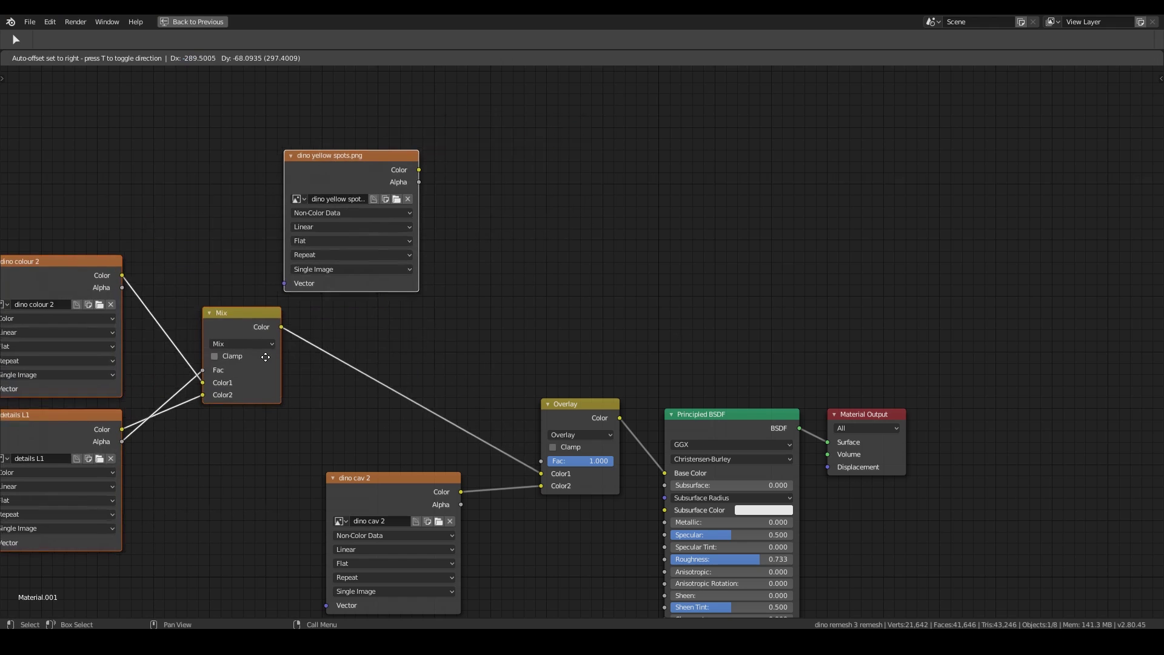
middle_drag(492, 315, 620, 316)
drag(521, 155, 451, 115)
Step: Duplicate the Mix node and insert the copy into the link between the original Mix and the Overlay node
click(410, 316)
key(shift+d)
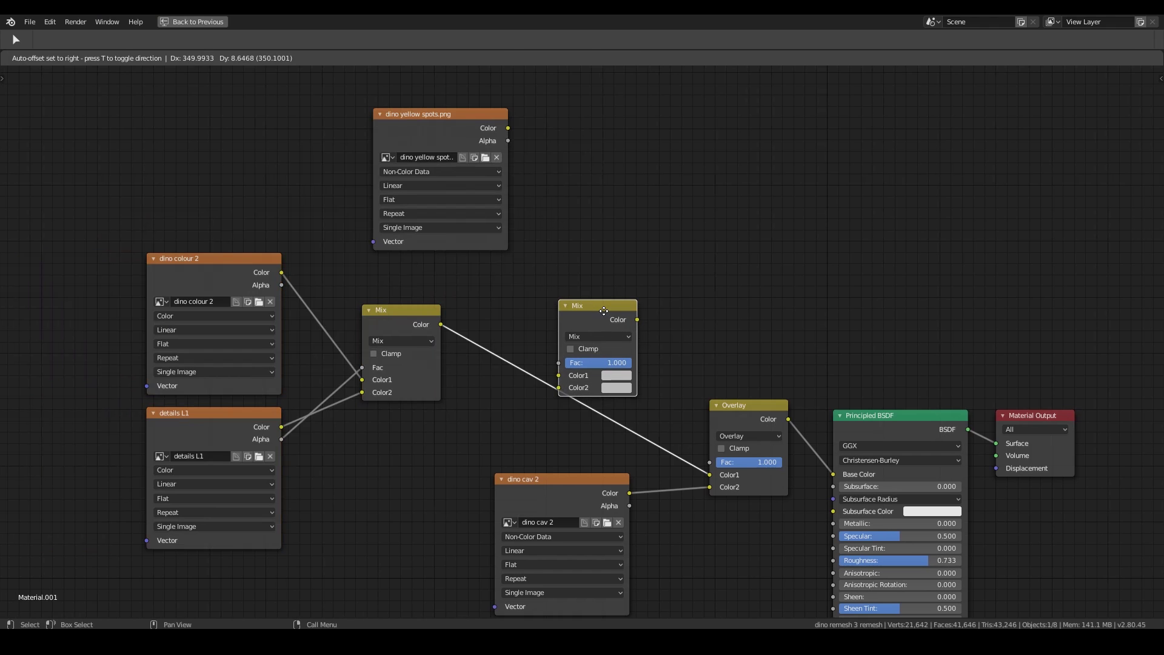
click(605, 316)
Step: Rearrange the nodes so dino yellow spots sits below details L1, with the colour and first Mix nodes raised
drag(558, 479, 604, 476)
drag(468, 151, 409, 510)
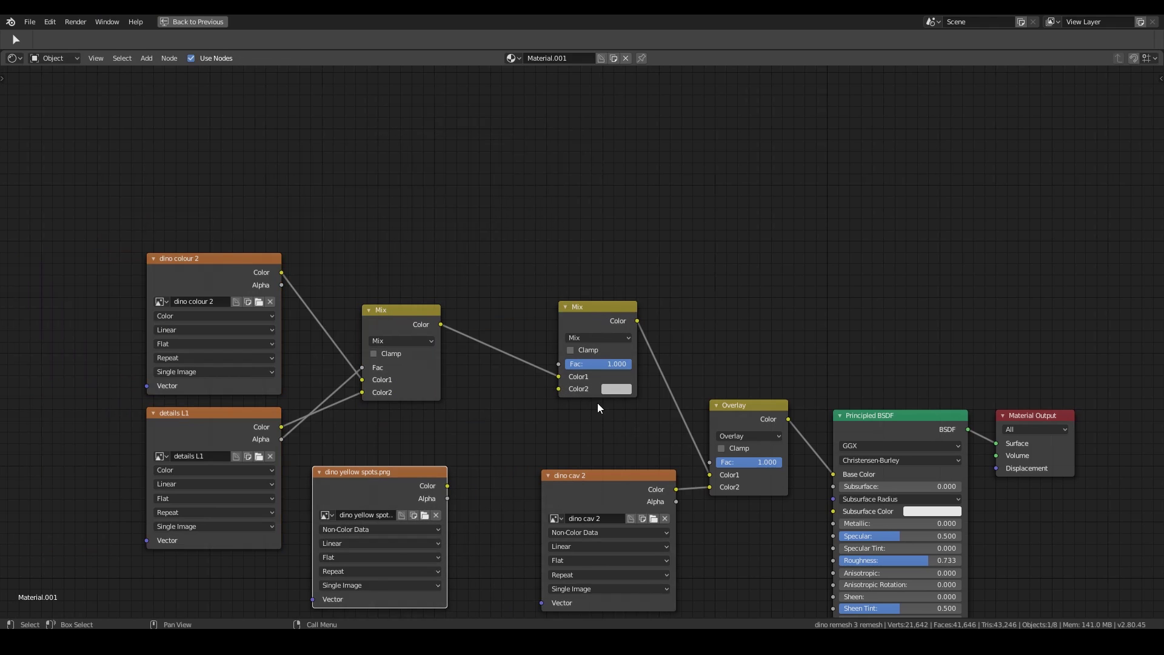
drag(230, 262, 228, 156)
drag(182, 413, 161, 315)
drag(407, 311, 394, 218)
drag(412, 473, 252, 481)
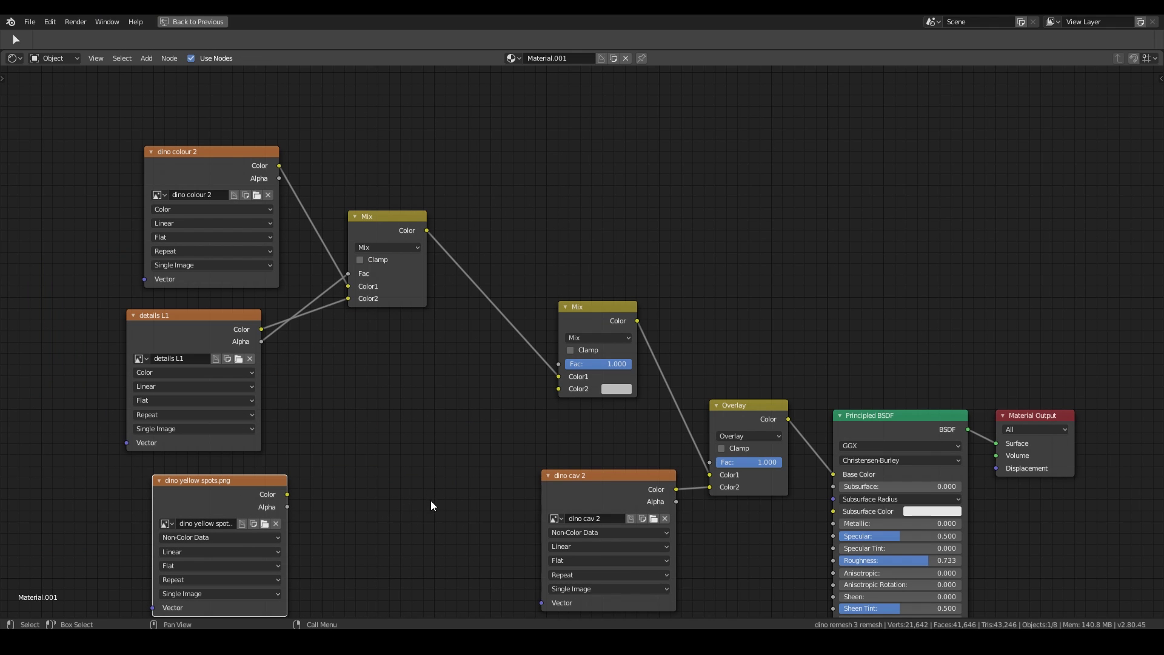
Step: Add a ColorRamp node, linking the dino yellow spots Color output to its Fac and its Color to the second Mix node's Color2
key(shift+a)
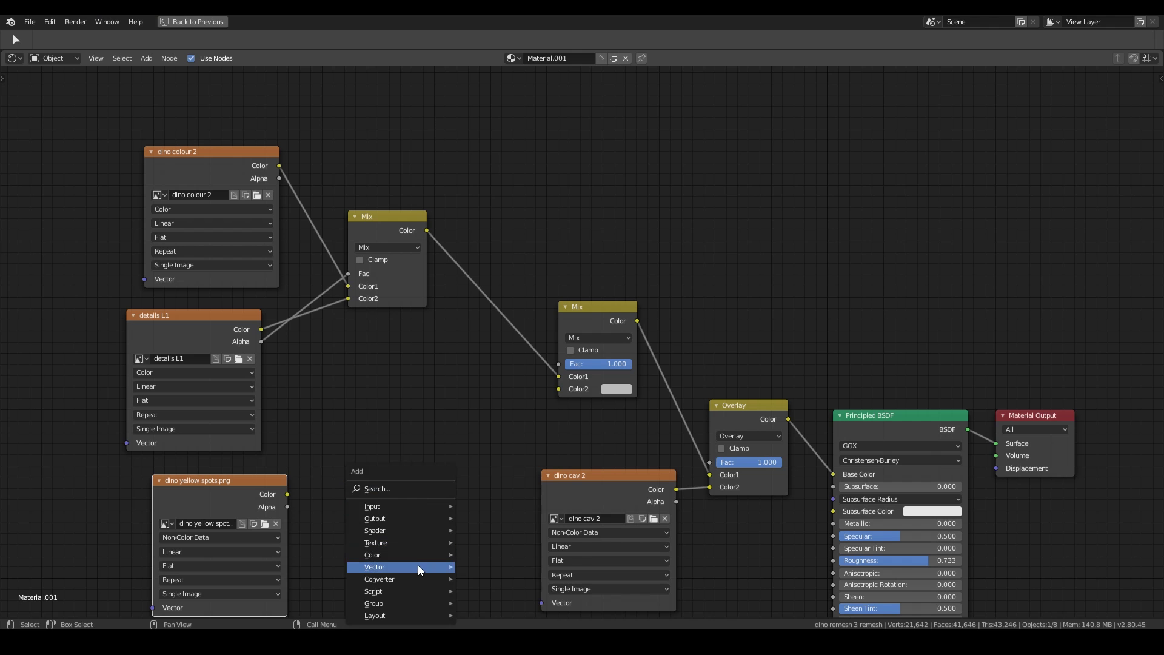
mouse_move(417, 567)
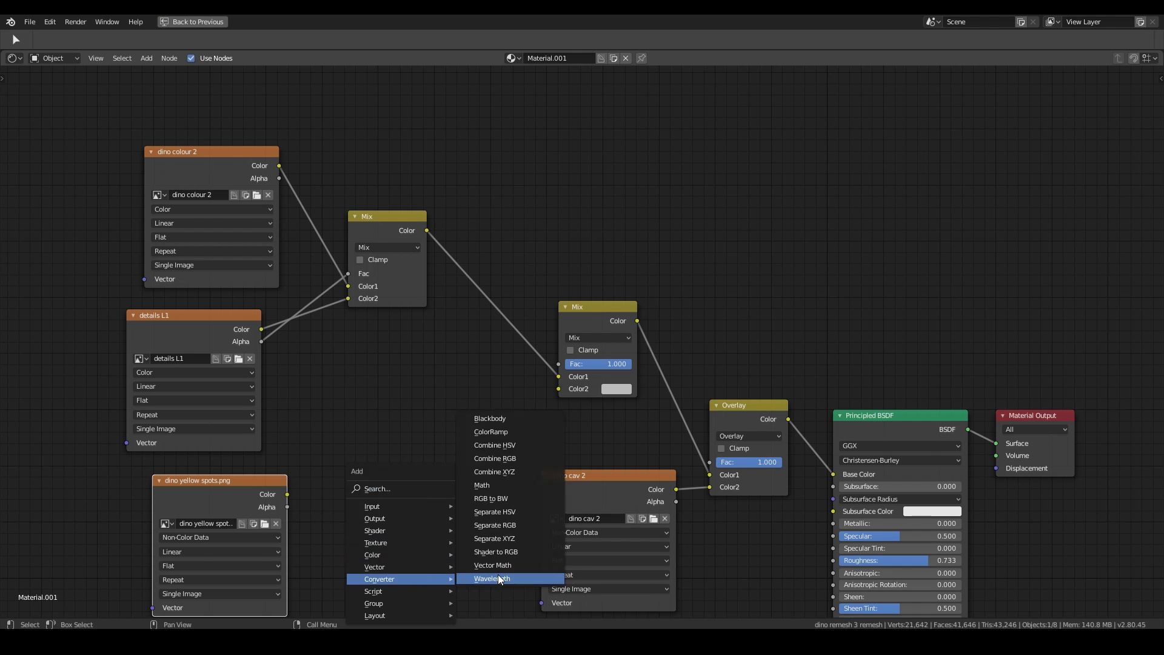
click(513, 432)
click(374, 400)
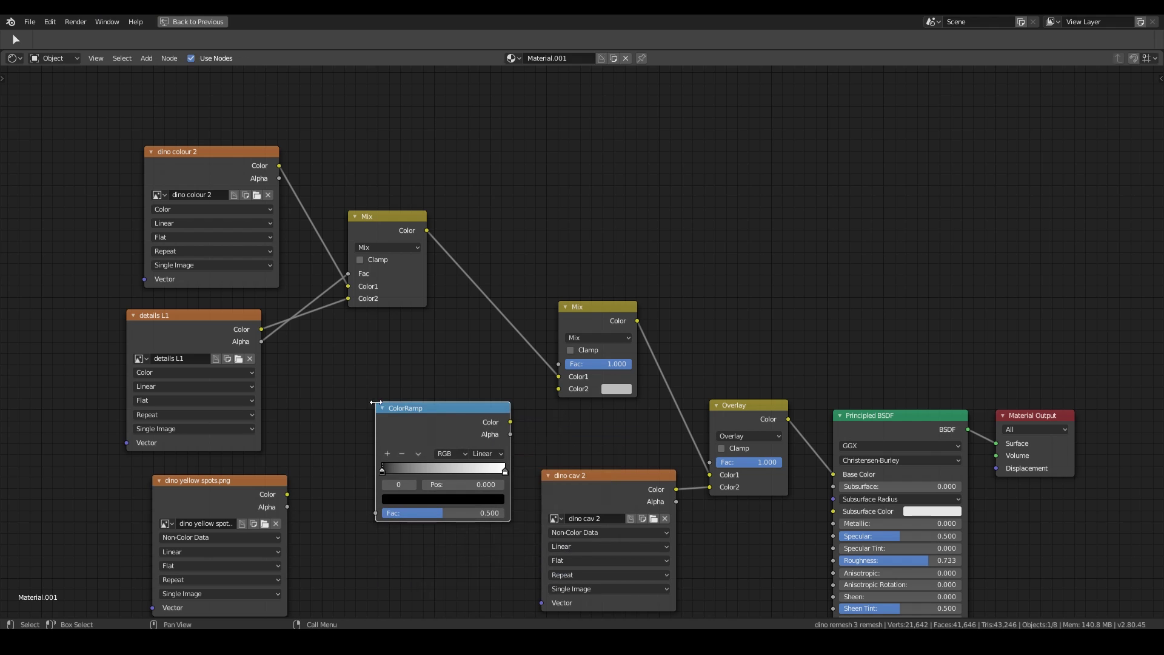
drag(288, 495, 376, 513)
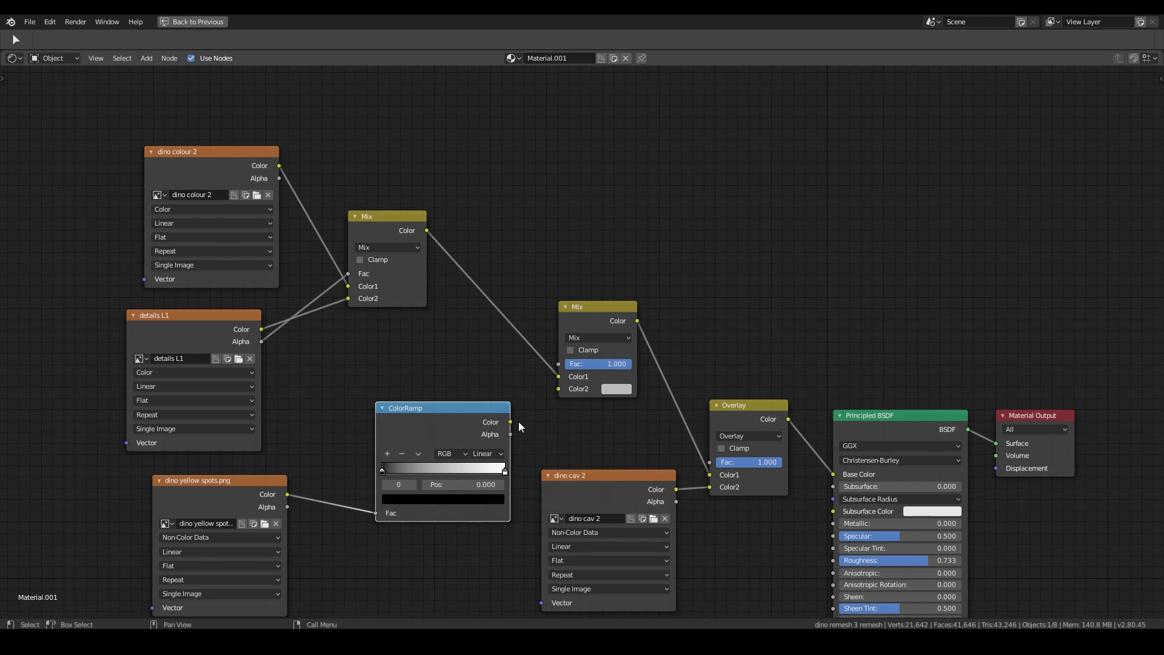
drag(513, 423, 558, 391)
Step: Make the ColorRamp's black stop fully transparent and change its white end stop to yellow
click(464, 502)
click(470, 501)
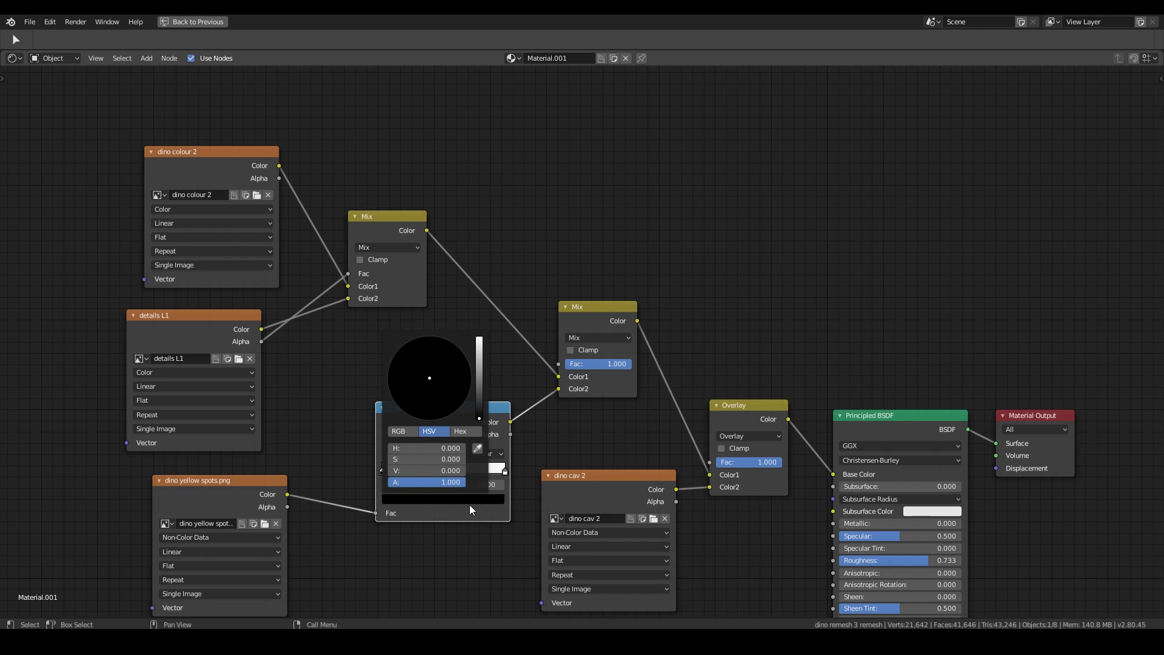
drag(456, 481, 373, 485)
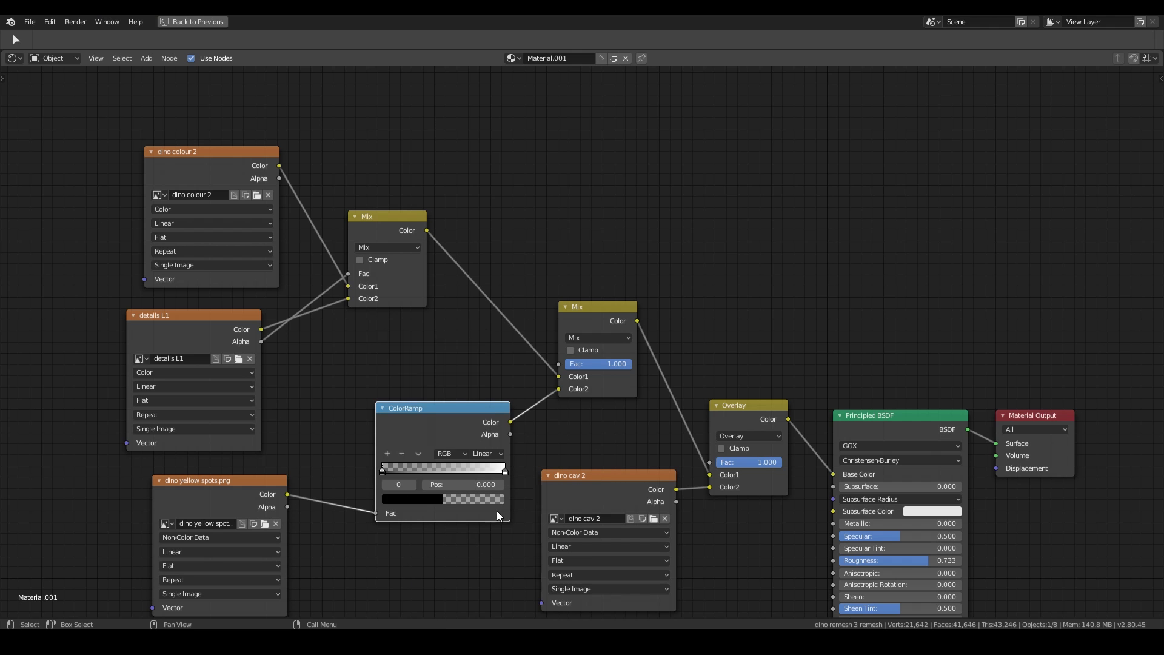
click(506, 472)
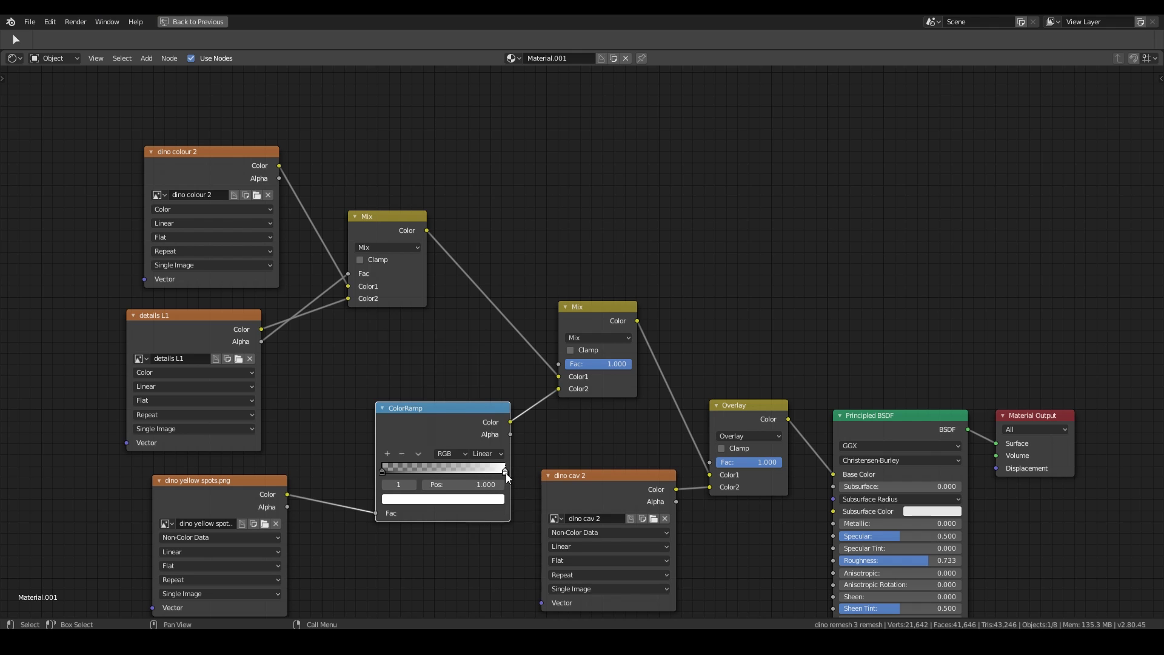
click(437, 499)
click(400, 401)
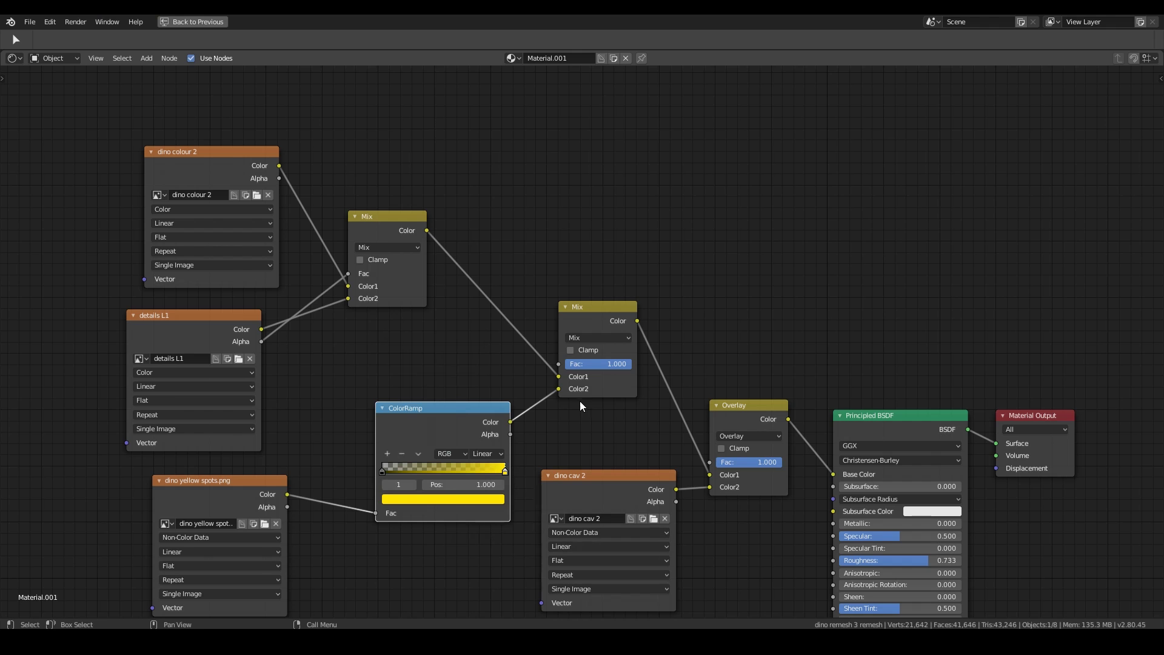
Step: Restore the full workspace with LookDev viewport shading and link the ColorRamp's Alpha output to the second Mix node's Fac
key(ctrl+space)
mouse_move(595, 382)
middle_down()
mouse_move(629, 384)
mouse_move(667, 346)
mouse_move(730, 318)
mouse_move(749, 327)
middle_up()
click(822, 58)
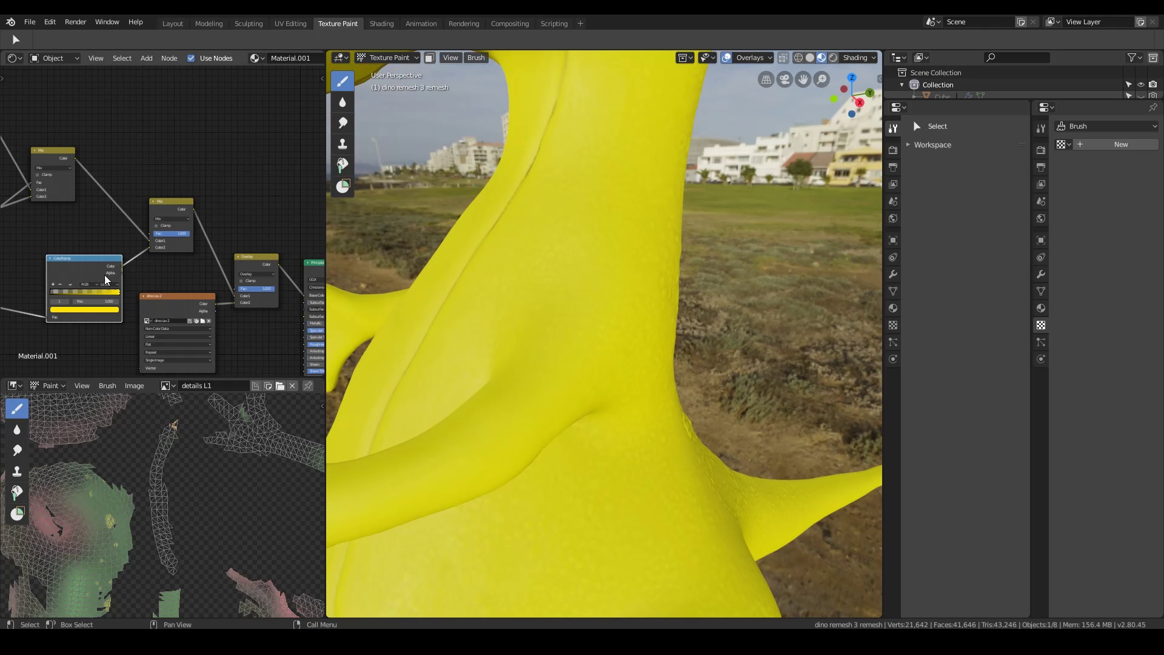
scroll(126, 271, up, 3)
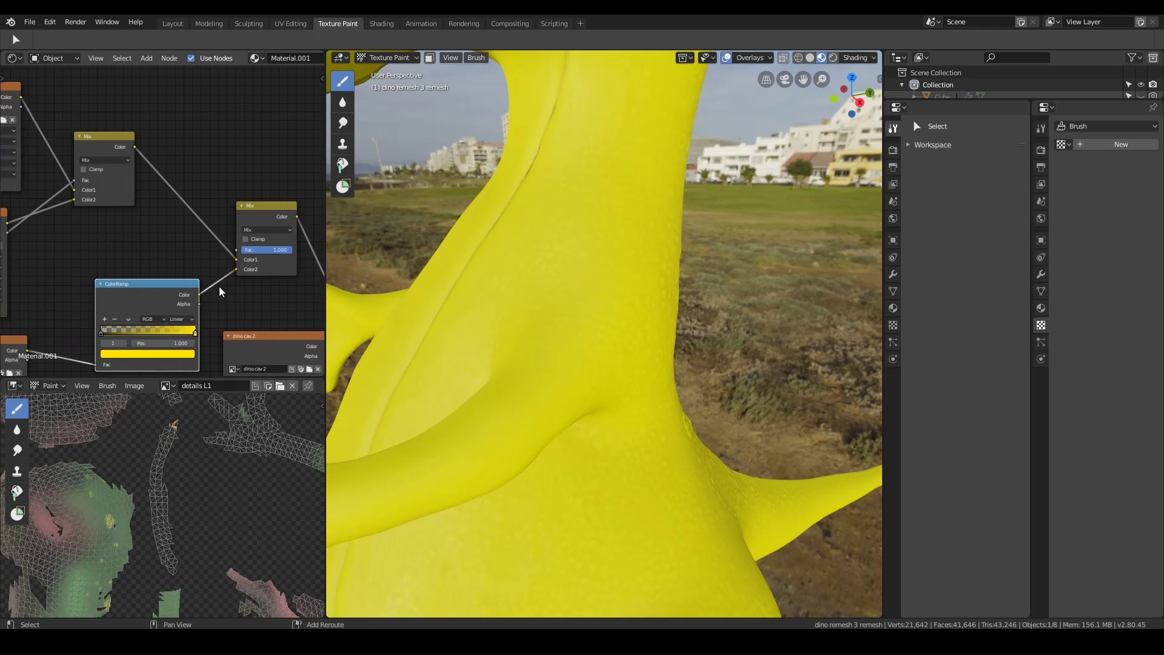
drag(200, 304, 201, 309)
drag(237, 255, 236, 250)
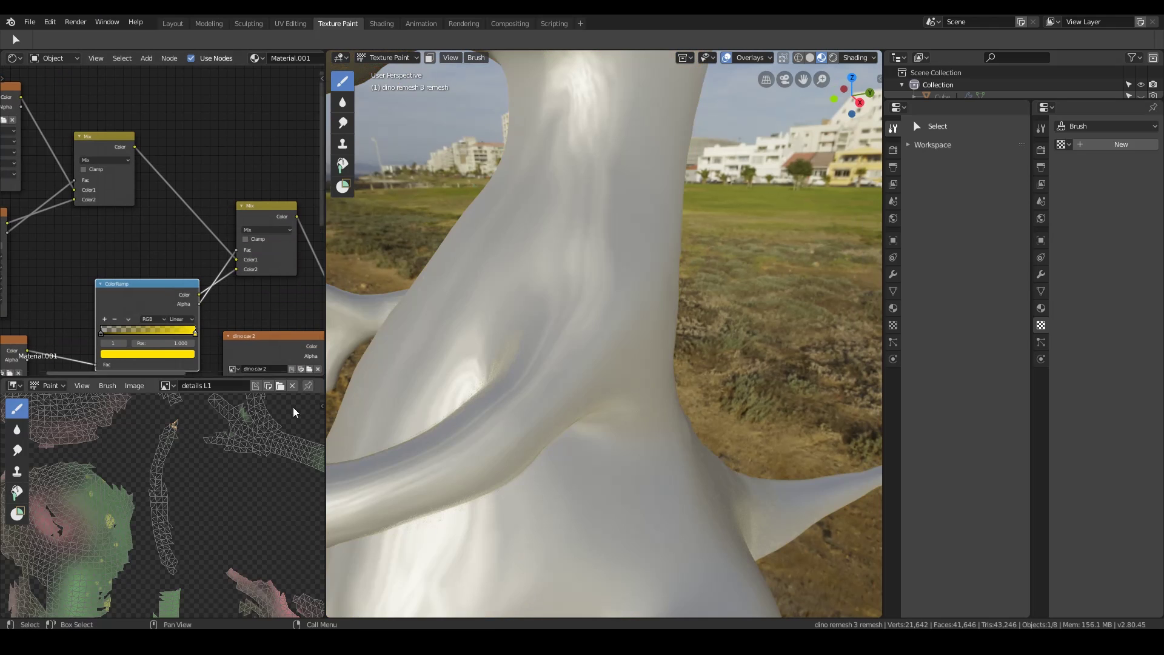
scroll(644, 467, down, 4)
middle_drag(645, 467, 577, 442)
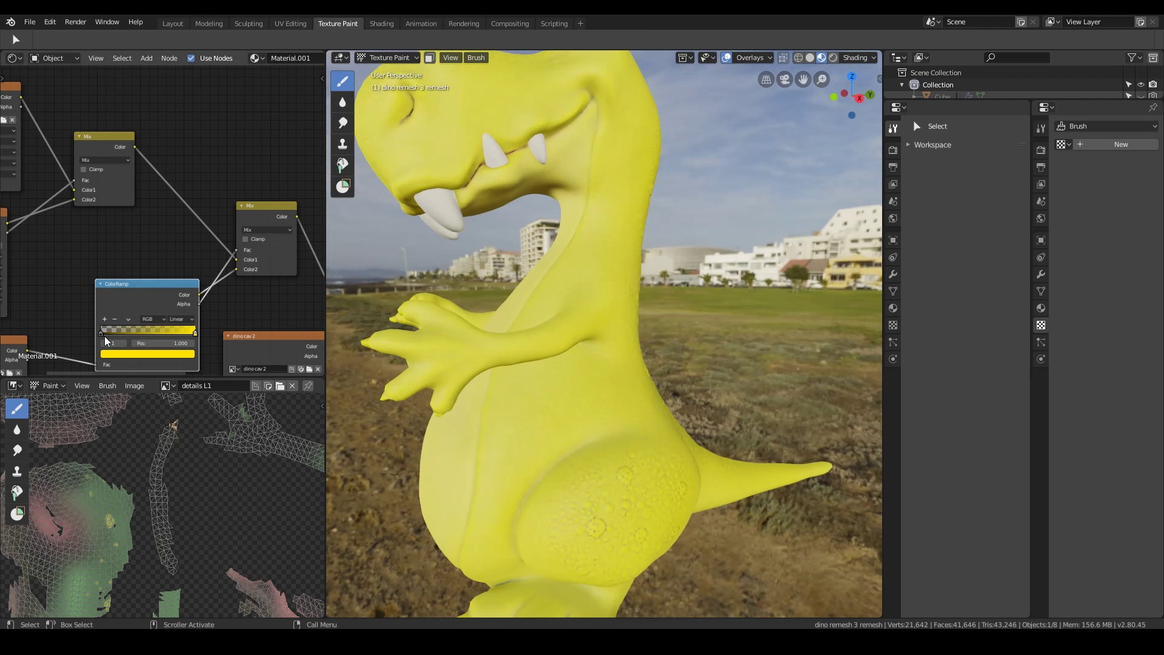
Step: Move the ColorRamp's transparent black stop to position 0.673 to confine the yellow to the spots
scroll(176, 303, up, 2)
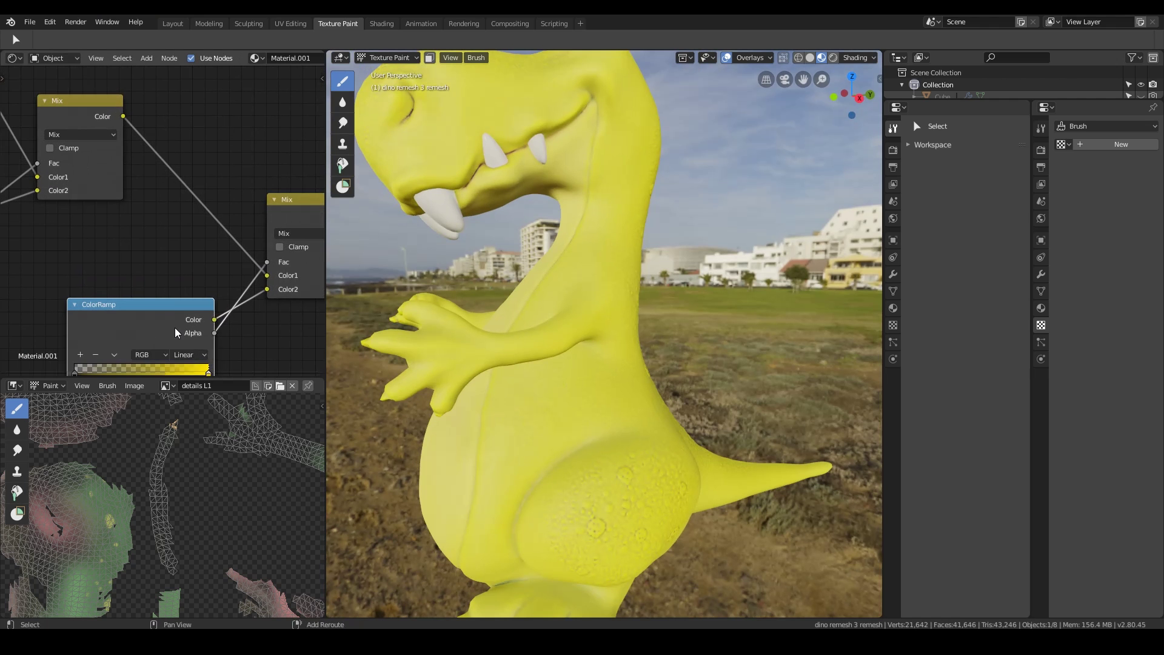
shift+middle_drag(176, 303, 200, 224)
scroll(201, 225, up, 3)
drag(85, 304, 102, 305)
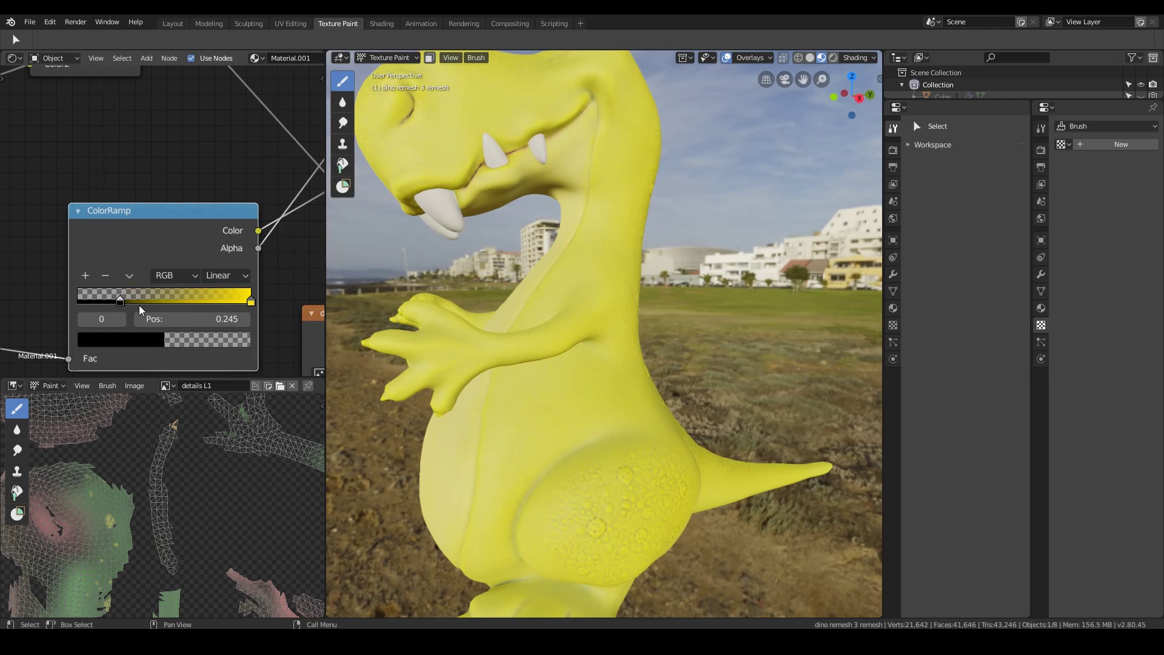
drag(154, 309, 206, 313)
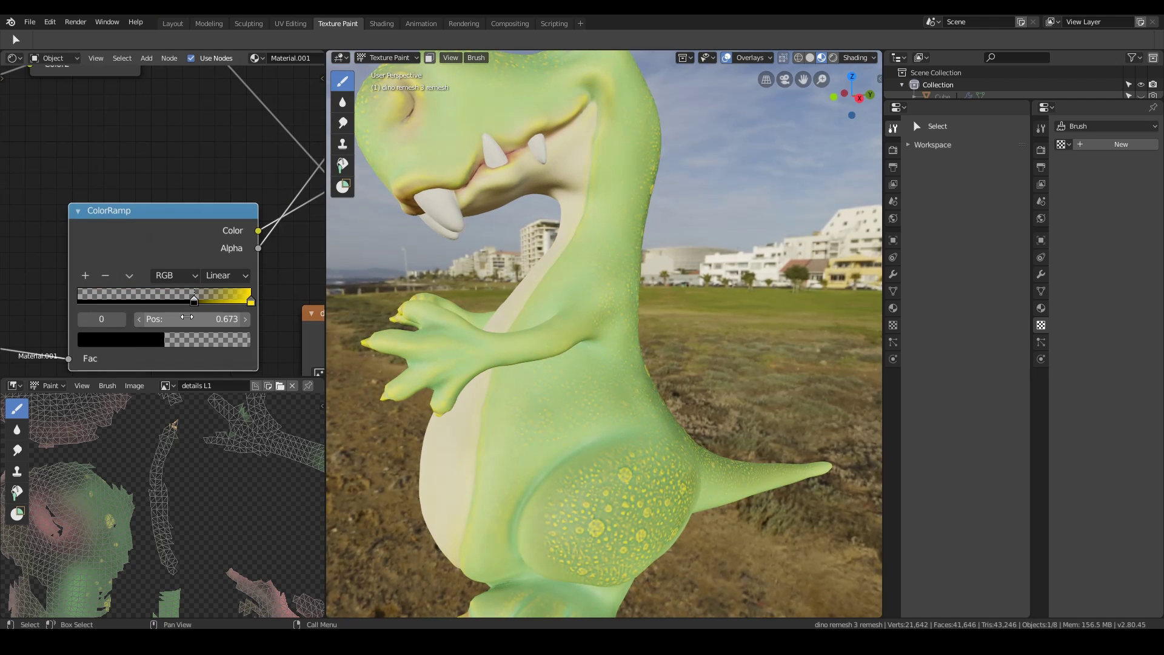
Step: Examine the yellow spots on the dinosaur's back, side, head and legs from several angles
middle_drag(607, 364, 666, 389)
middle_drag(740, 399, 555, 456)
scroll(162, 274, down, 3)
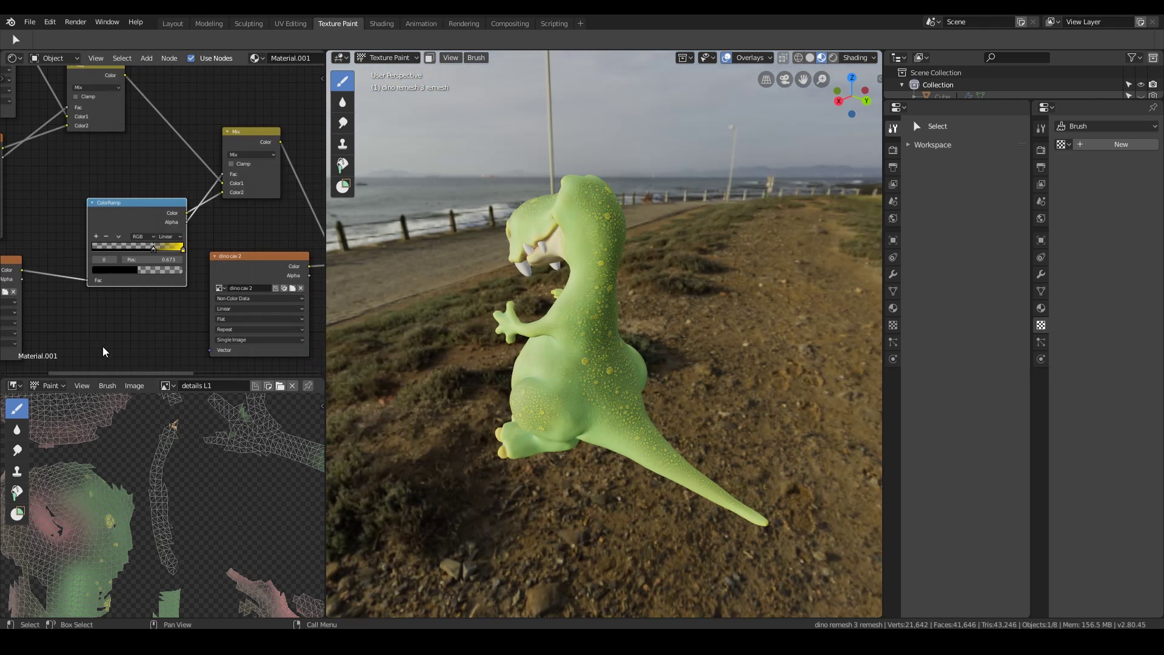
middle_drag(746, 383, 816, 377)
ctrl+middle_drag(582, 384, 597, 358)
middle_drag(598, 358, 636, 355)
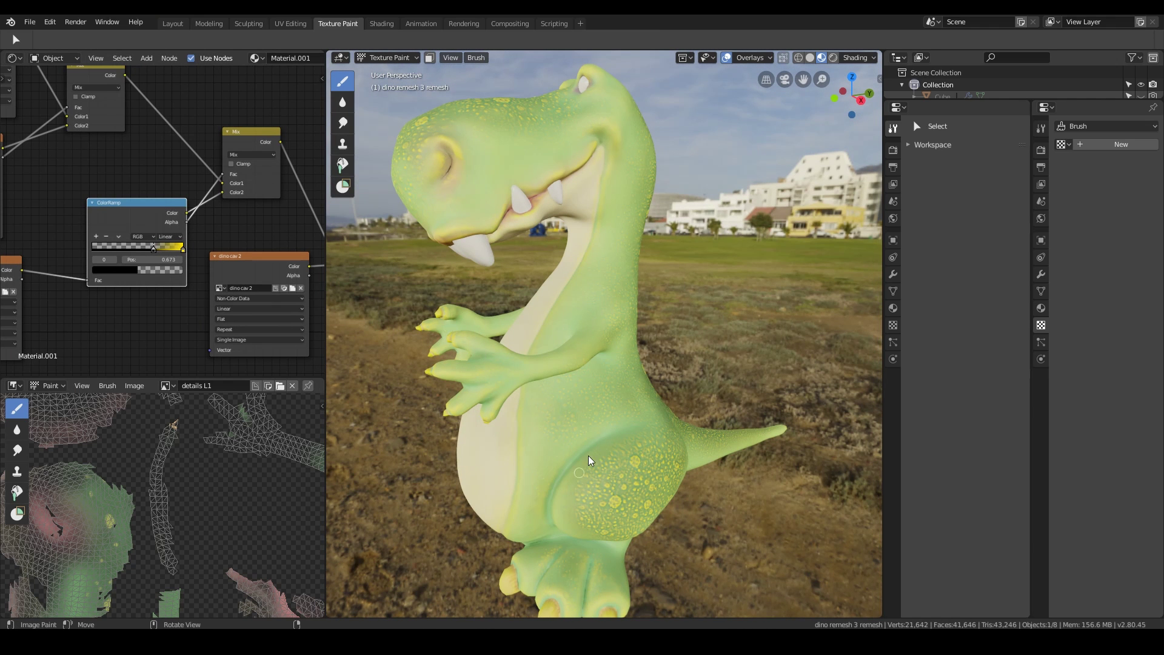
middle_drag(628, 291, 673, 351)
mouse_move(674, 354)
middle_down()
mouse_move(678, 366)
mouse_move(680, 333)
mouse_move(617, 332)
mouse_move(624, 323)
middle_up()
mouse_move(655, 408)
middle_down()
mouse_move(649, 437)
mouse_move(694, 445)
mouse_move(668, 483)
mouse_move(681, 464)
mouse_move(671, 473)
middle_up()
middle_drag(98, 286, 209, 240)
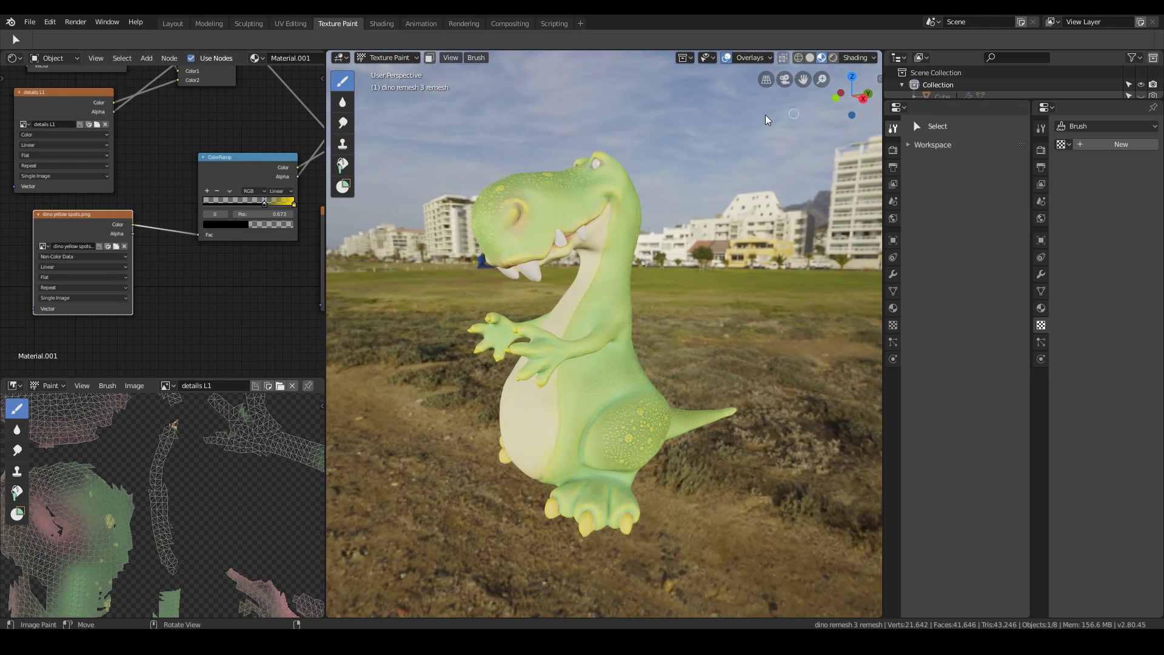
Step: Activate the Draw brush and set its colour to mid grey with R, G and B all at 0.500
click(347, 82)
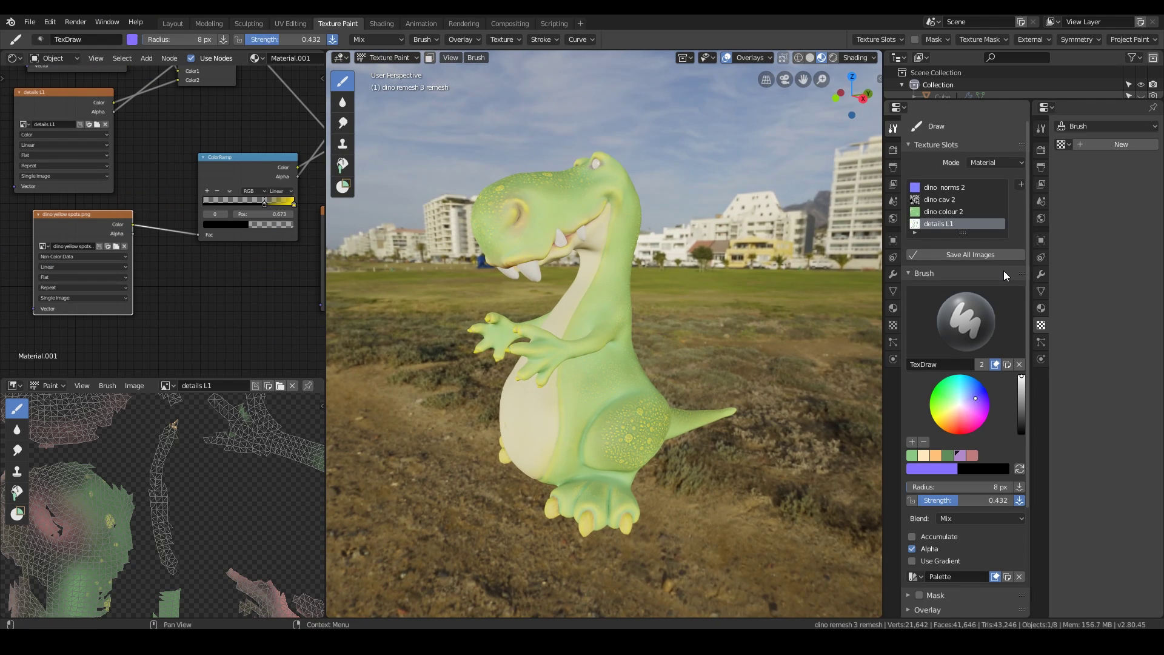
drag(1022, 380, 1021, 407)
click(964, 409)
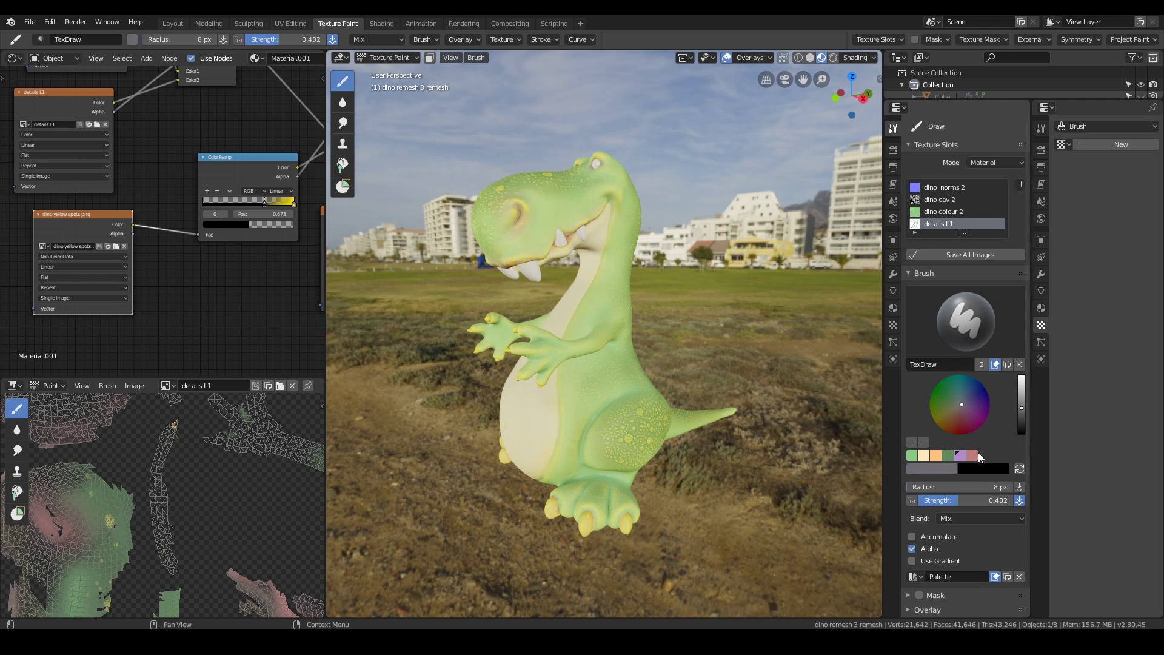
click(951, 467)
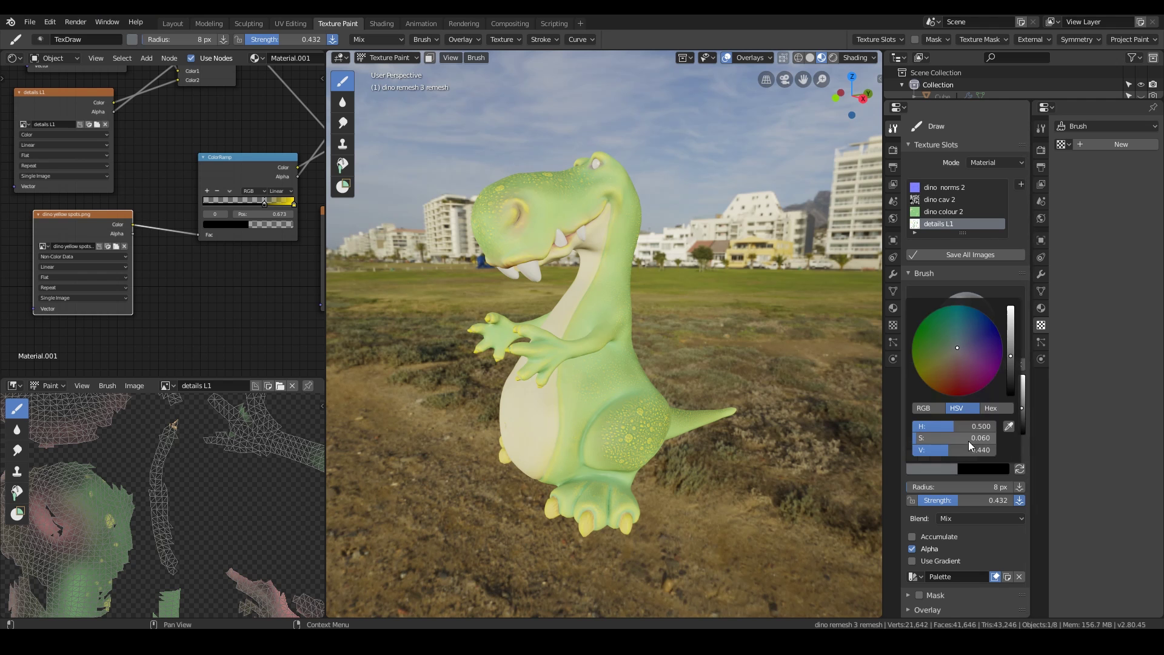
click(970, 438)
text(.5)
key(Return)
click(977, 453)
text(.5)
key(Return)
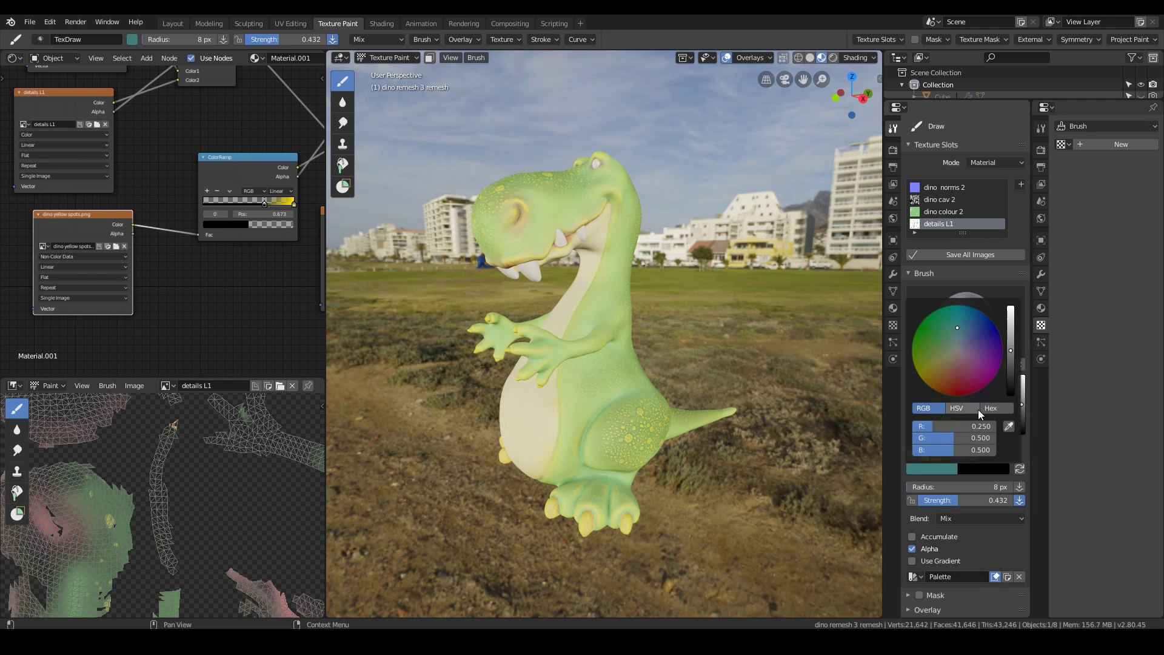
click(963, 426)
text(.5)
key(Return)
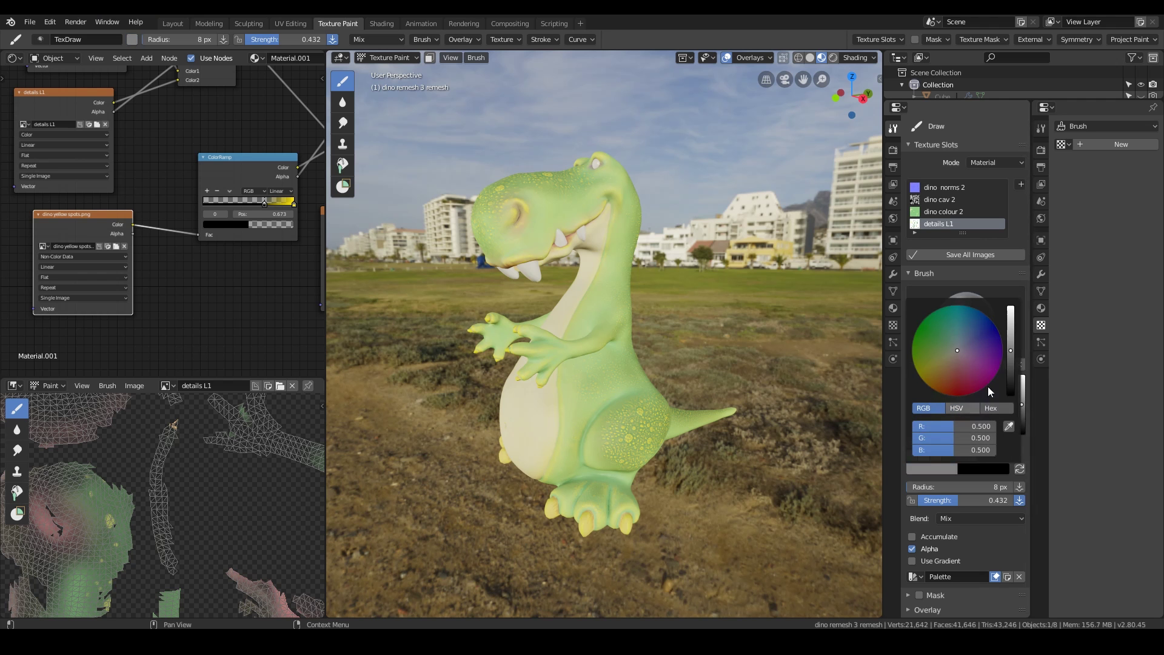
Step: Enlarge the texture slots list and, from Edit Mode, show dino yellow spots.png in the image editor before returning to Texture Paint
middle_drag(564, 397, 623, 340)
middle_drag(565, 444, 616, 407)
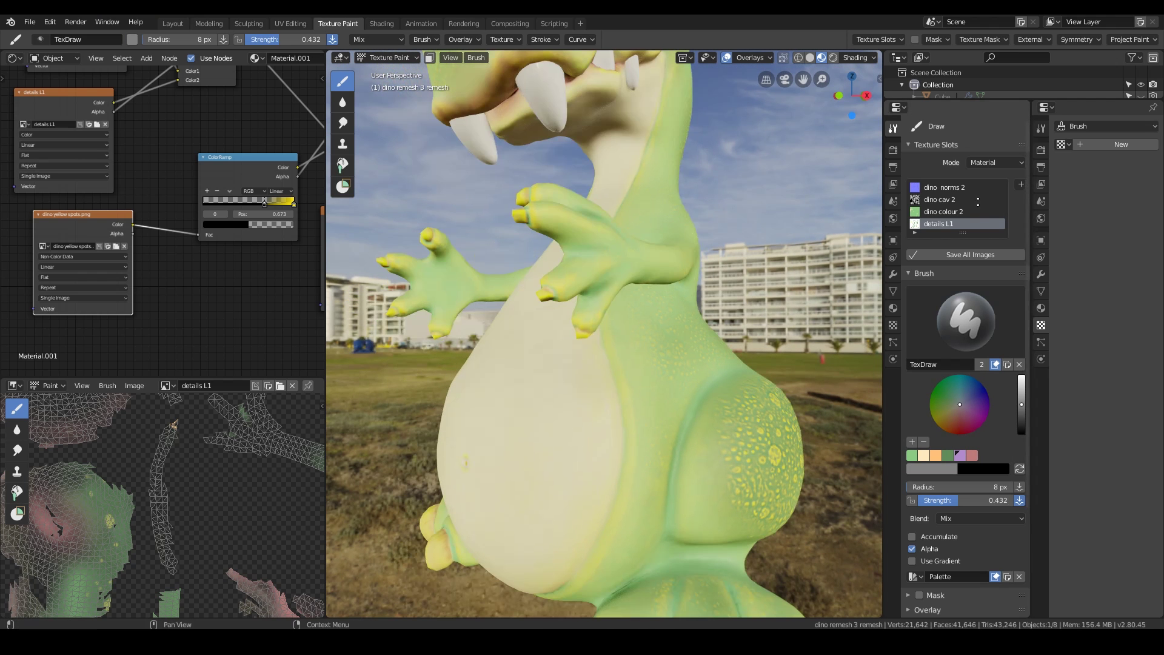
drag(963, 233, 960, 267)
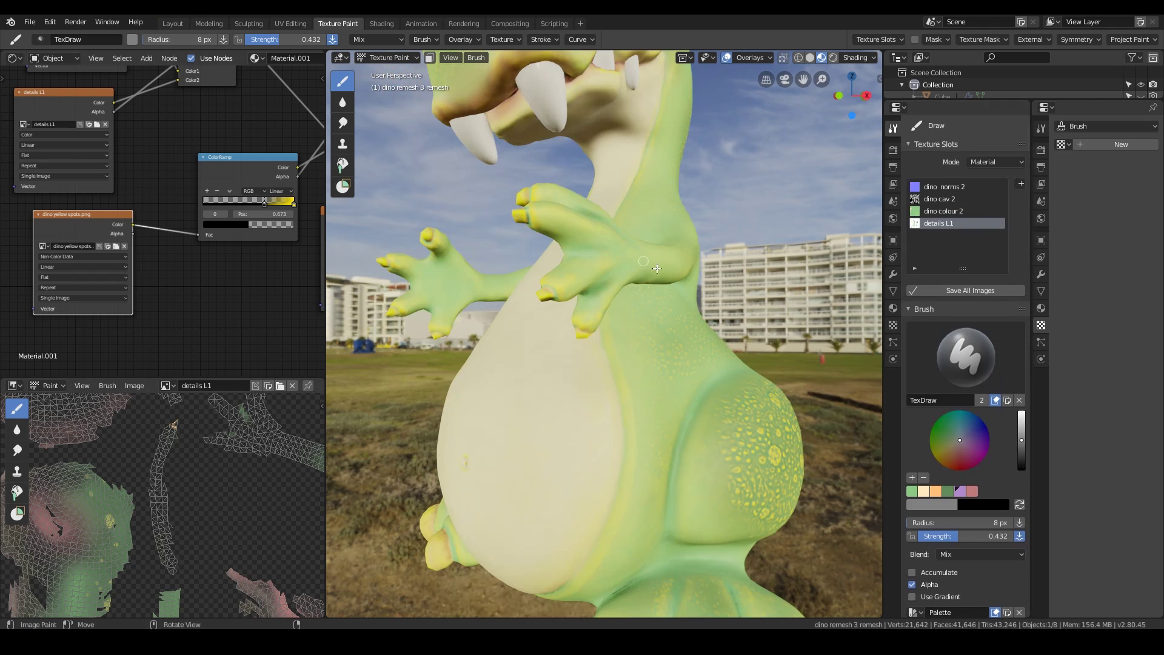
key(Tab)
click(175, 386)
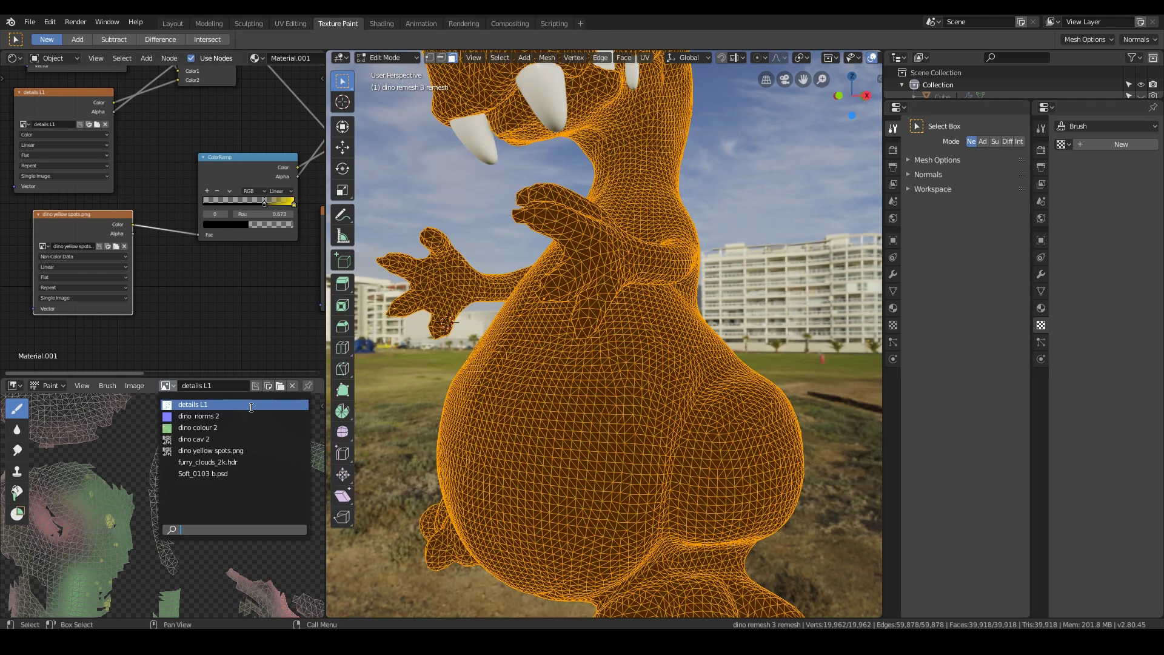
click(240, 450)
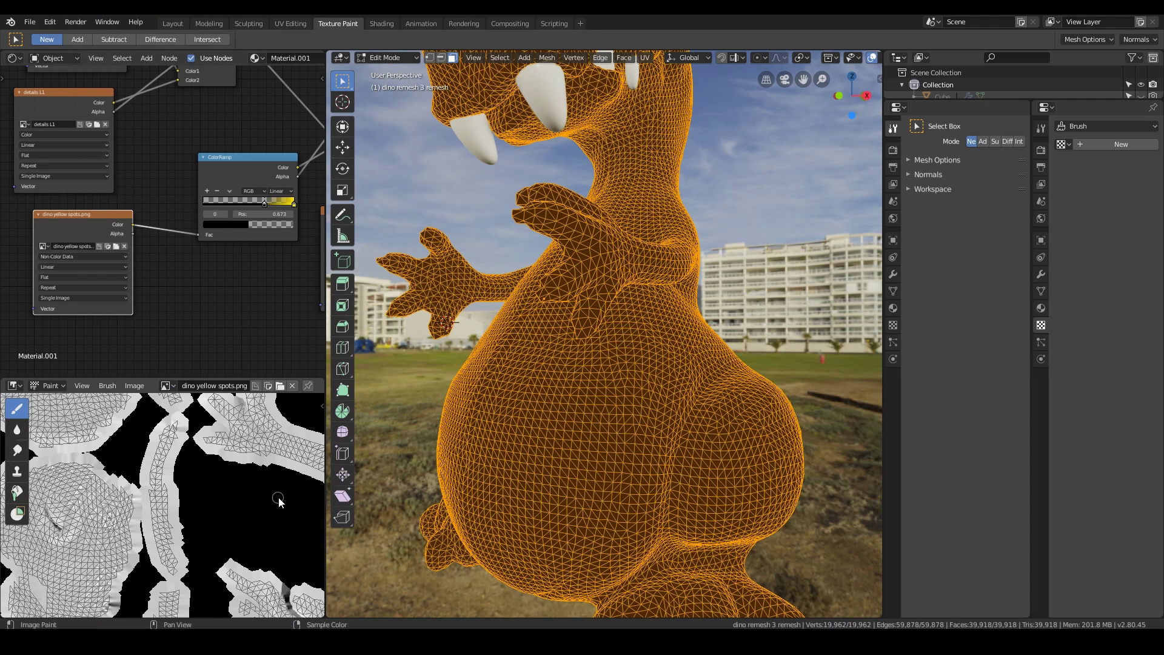
scroll(255, 479, down, 4)
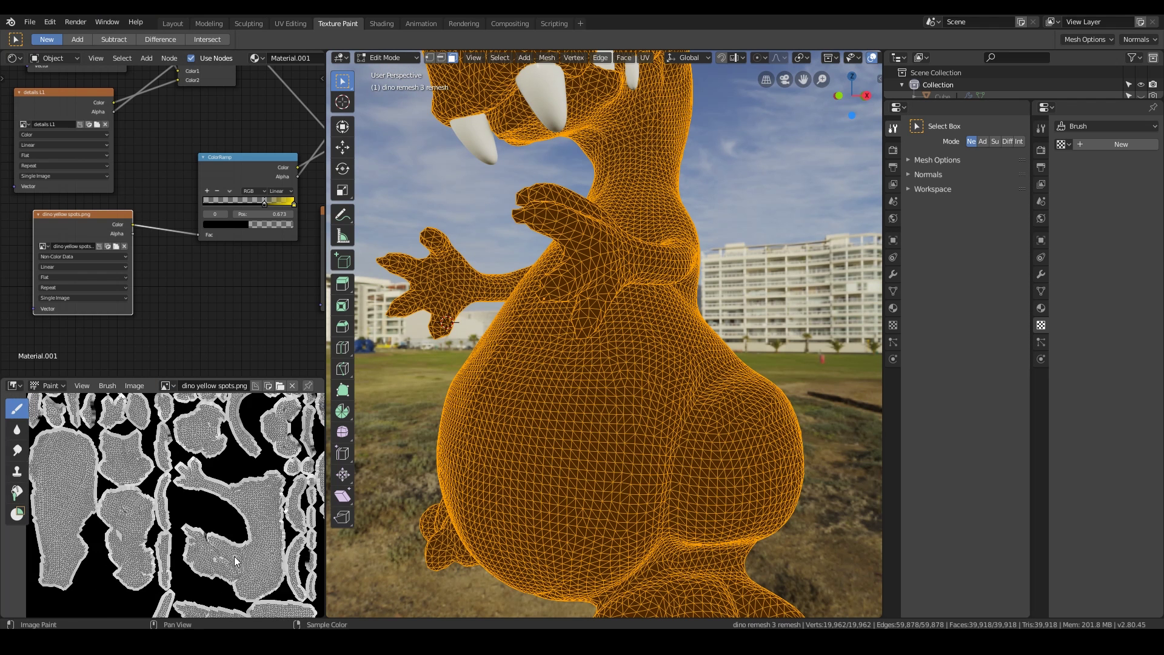
key(Tab)
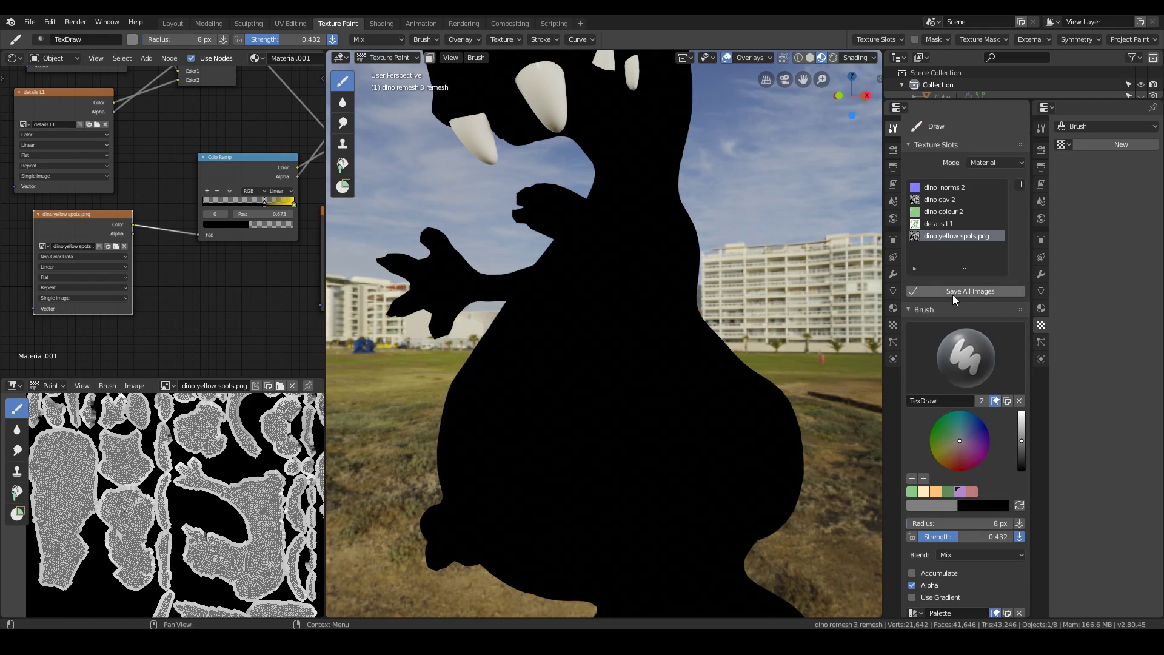
Step: Switch the viewport to rendered shading and set the Draw brush radius to 54 px
click(834, 58)
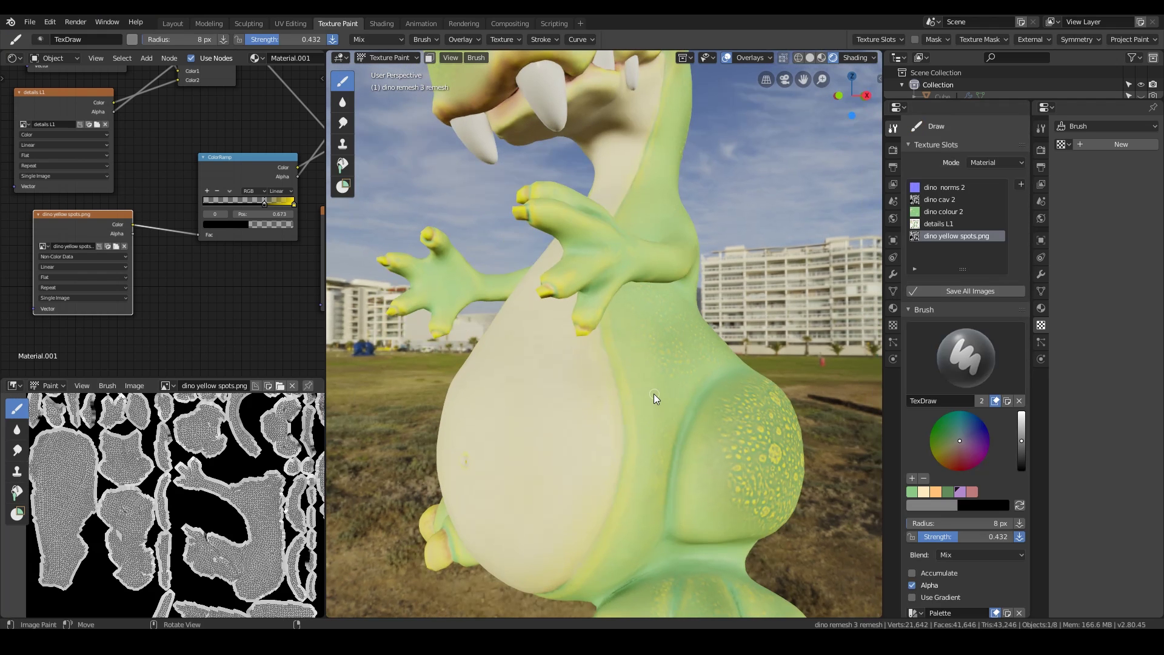
key(f)
click(661, 396)
mouse_move(661, 386)
middle_down()
mouse_move(679, 322)
mouse_move(667, 336)
mouse_move(597, 264)
mouse_move(581, 266)
mouse_move(576, 227)
mouse_move(555, 250)
mouse_move(566, 236)
middle_up()
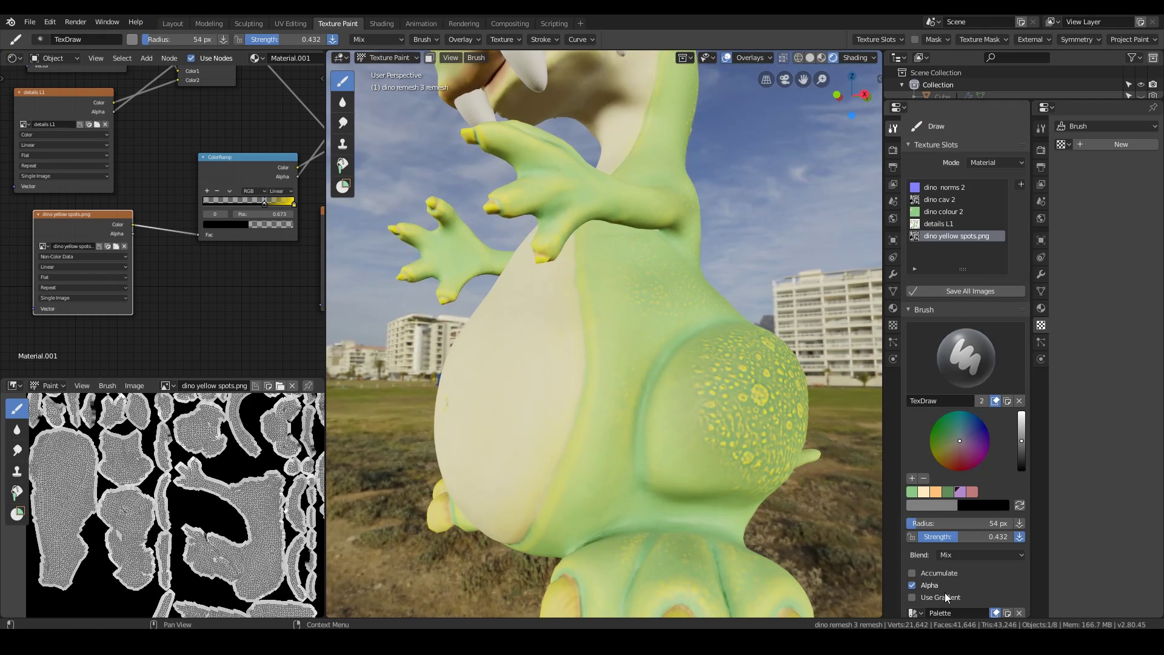
scroll(954, 595, down, 6)
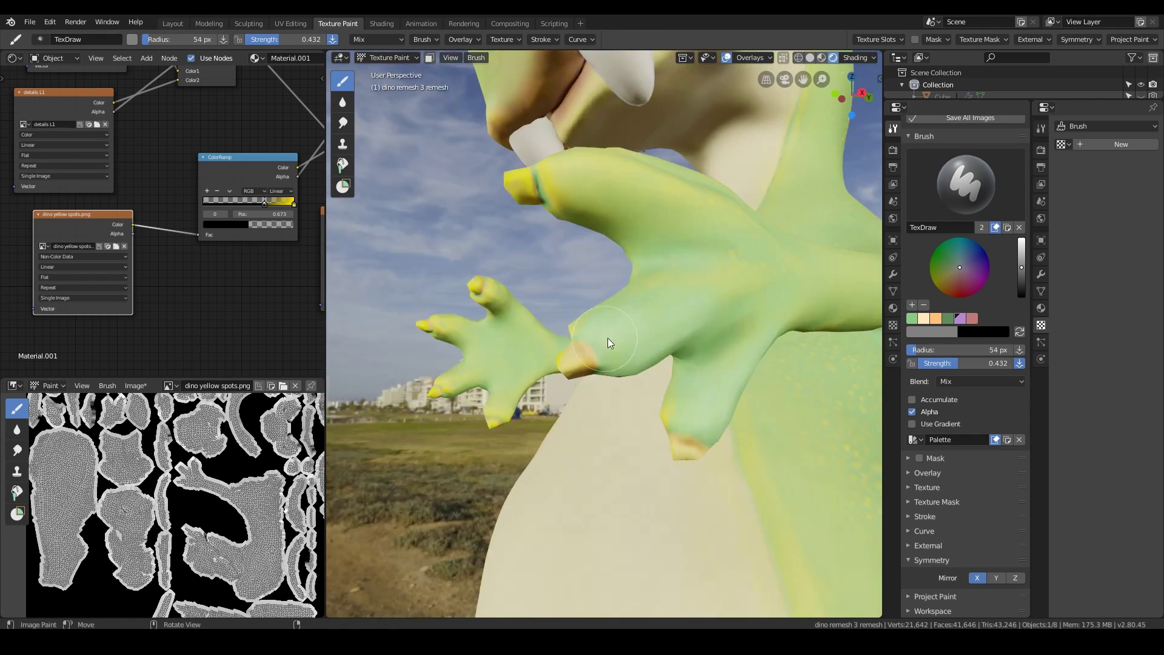